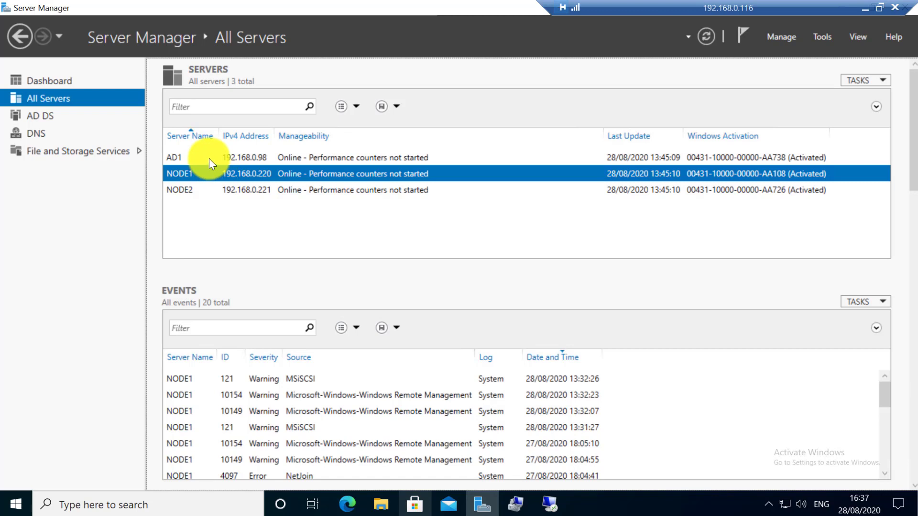
Review the recent events of NODE1, NODE2 and AD1, then bring up the remote desktop sessions.
click(190, 189)
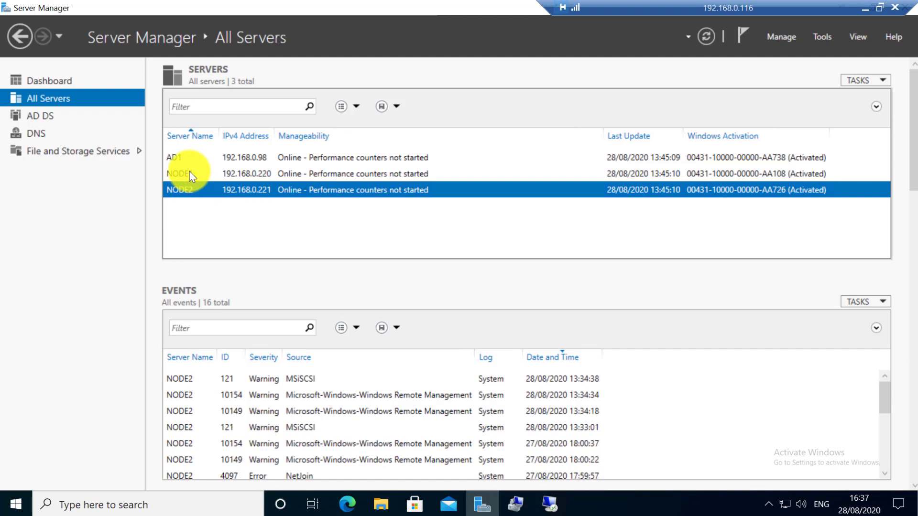
click(188, 175)
click(190, 189)
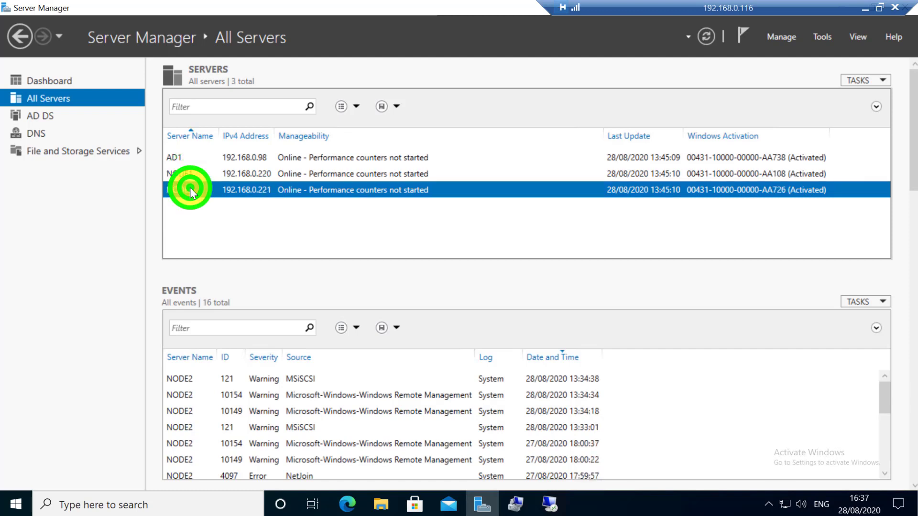
click(190, 176)
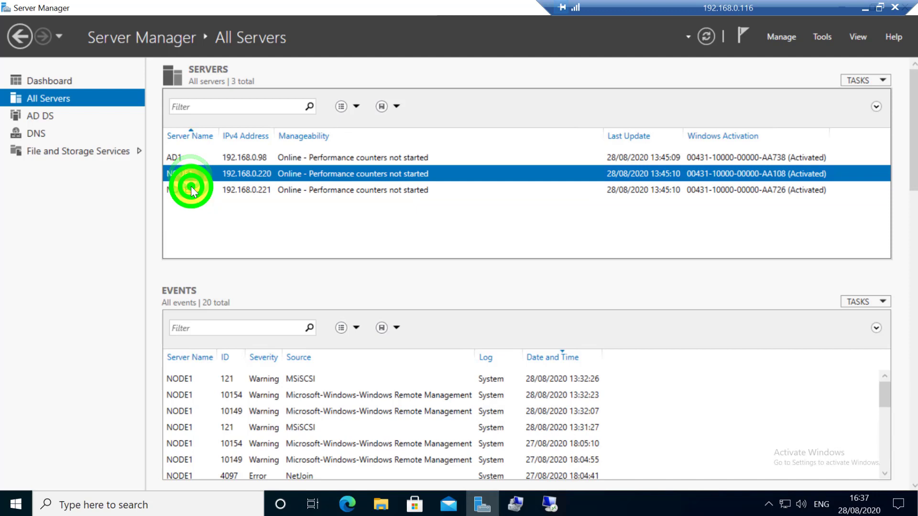
click(190, 190)
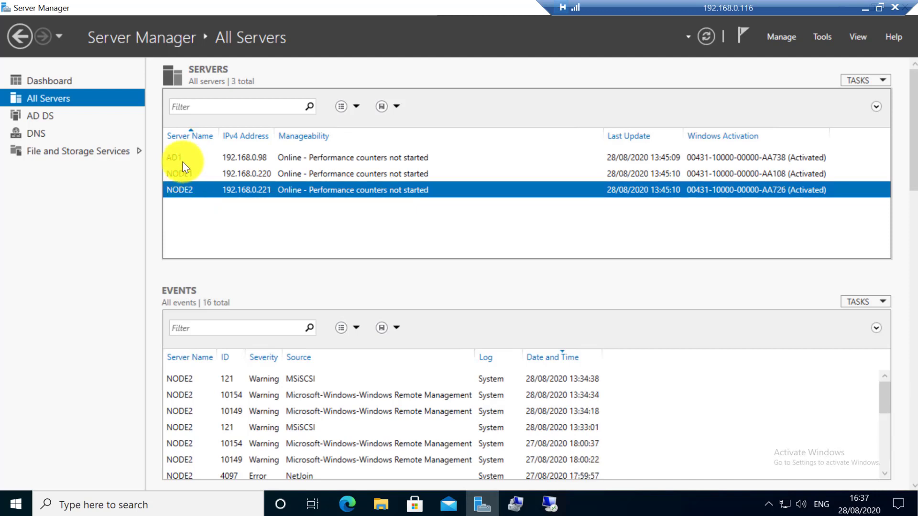
click(183, 161)
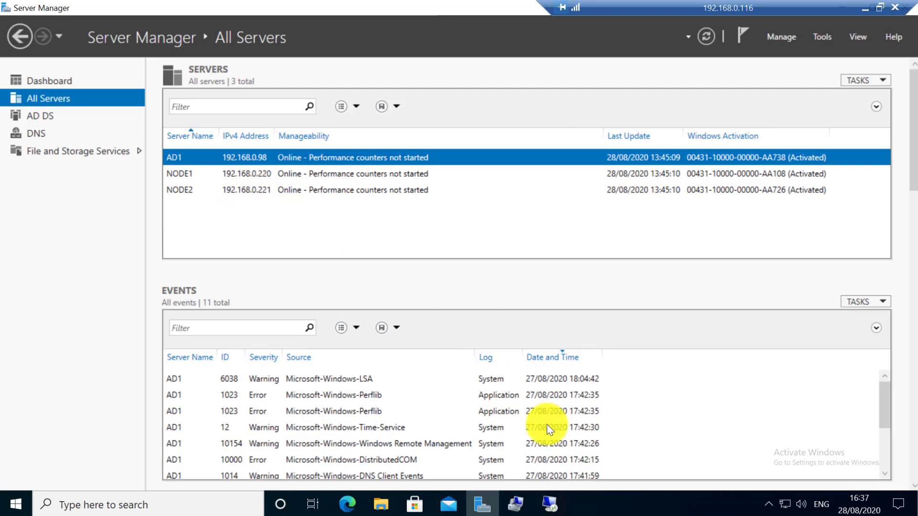
click(552, 504)
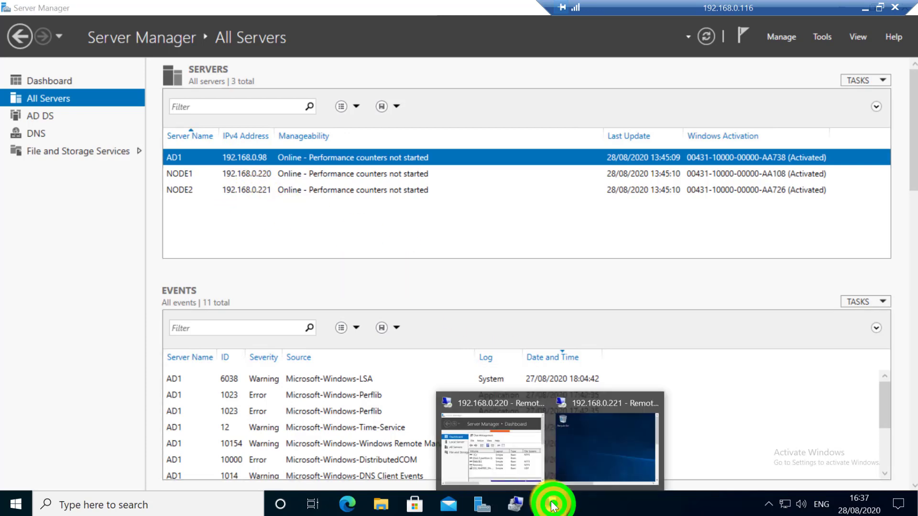
Show the 192.168.0.220 session full-screen, close Disk Management, and display Local Server properties.
click(515, 436)
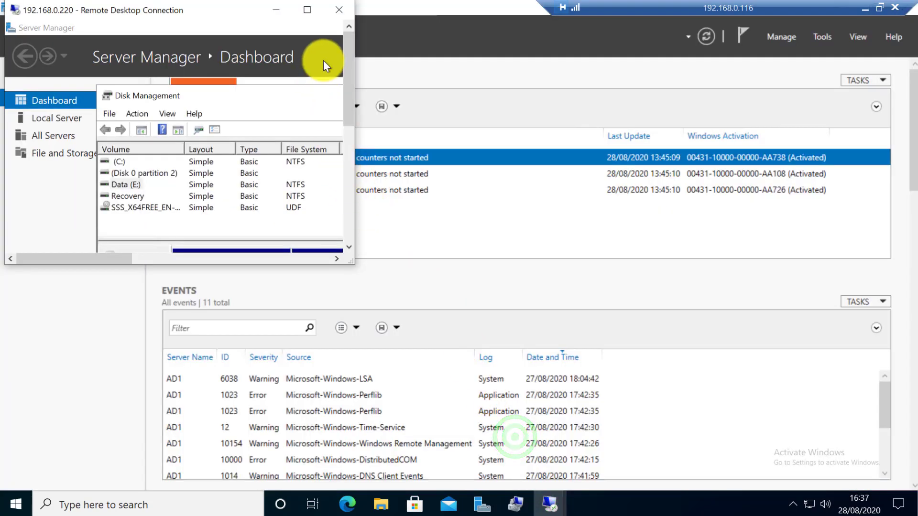
click(307, 9)
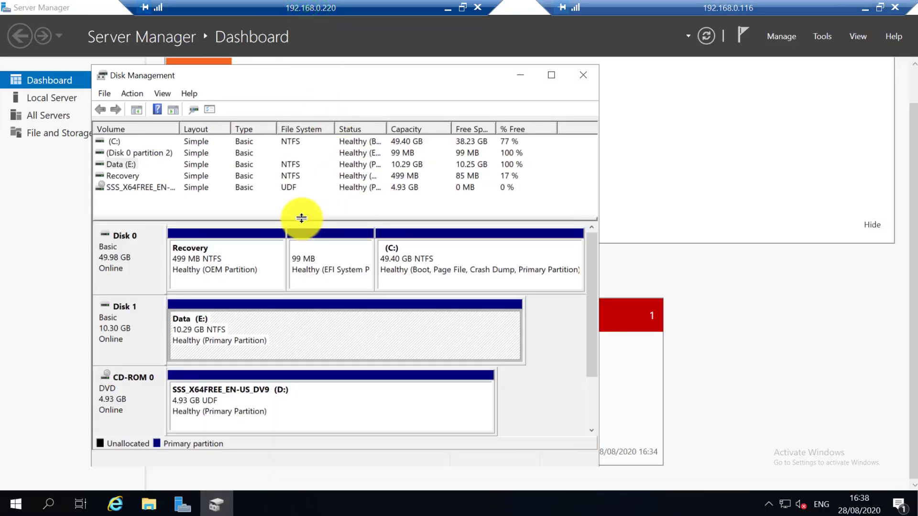
click(586, 78)
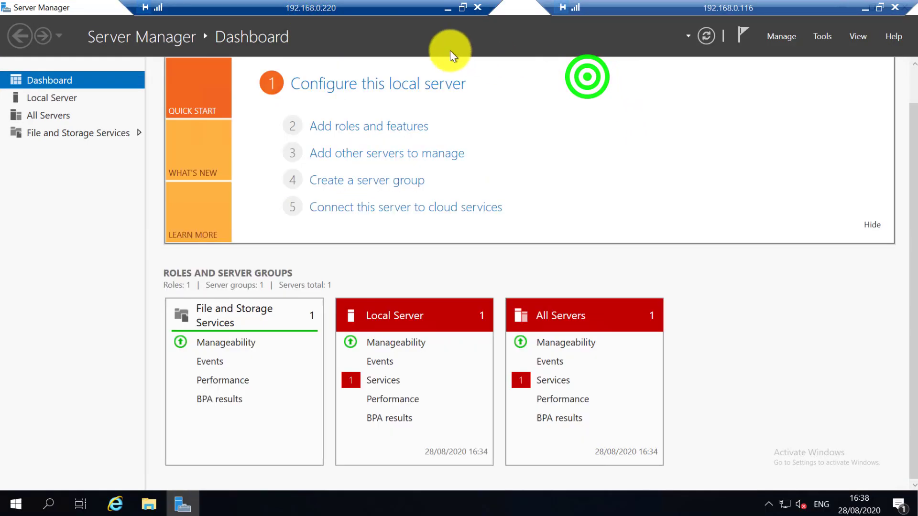
click(117, 106)
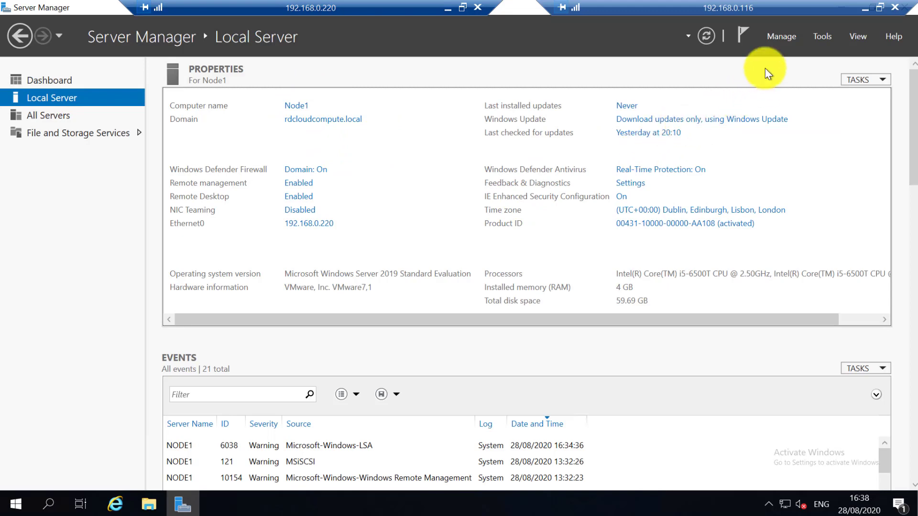
Start the Add Roles and Features wizard and choose Node1 as the destination server.
click(773, 39)
click(793, 53)
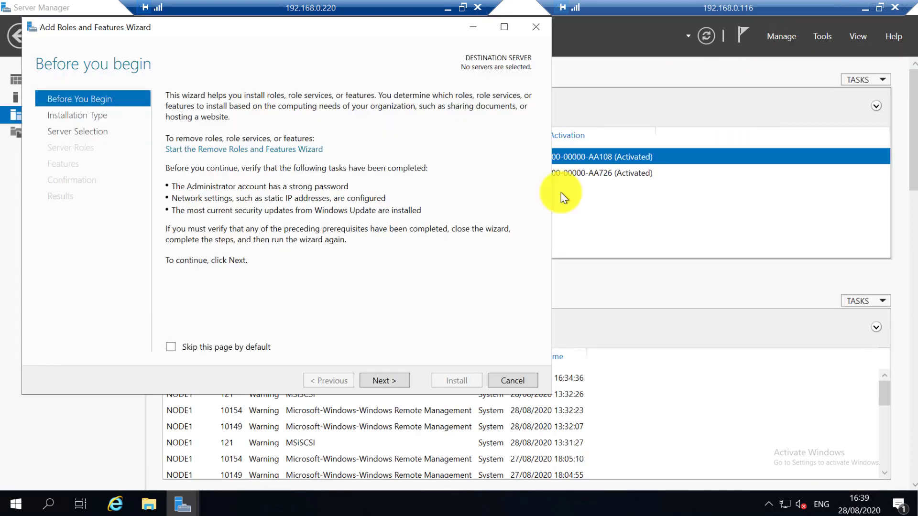
click(395, 381)
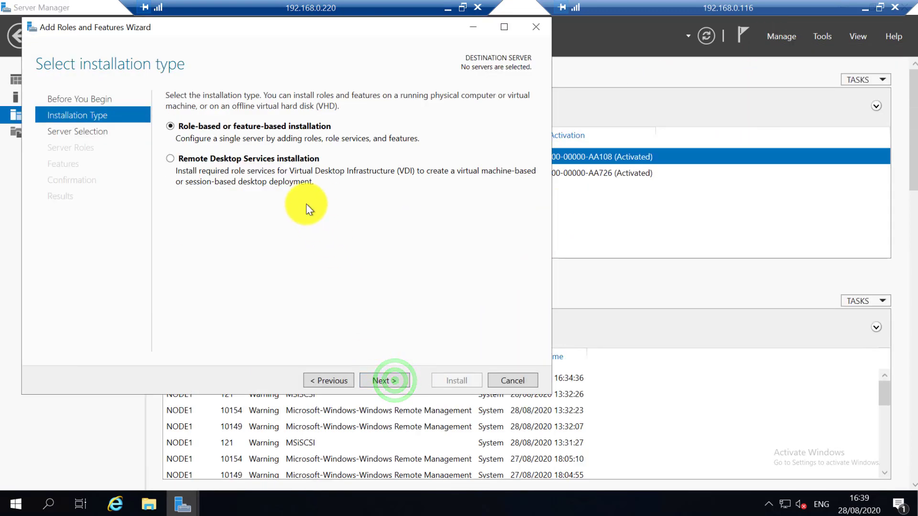
click(383, 377)
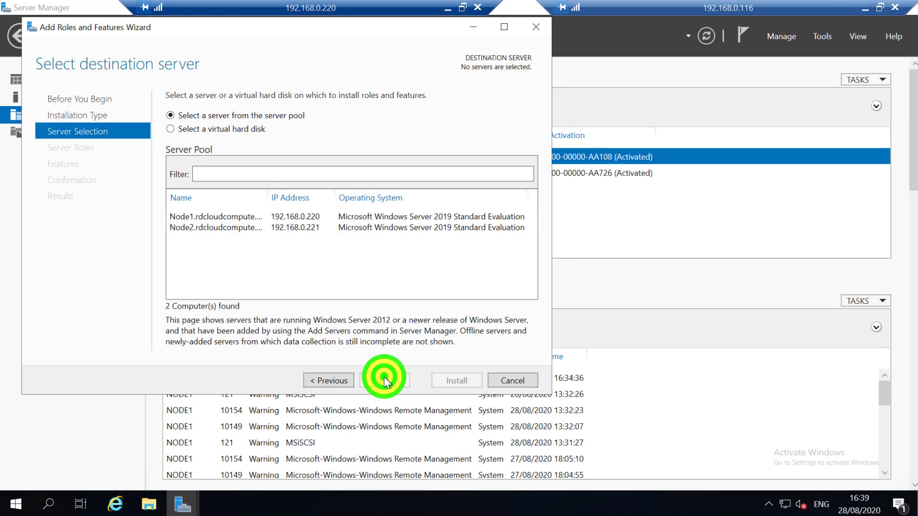
click(229, 218)
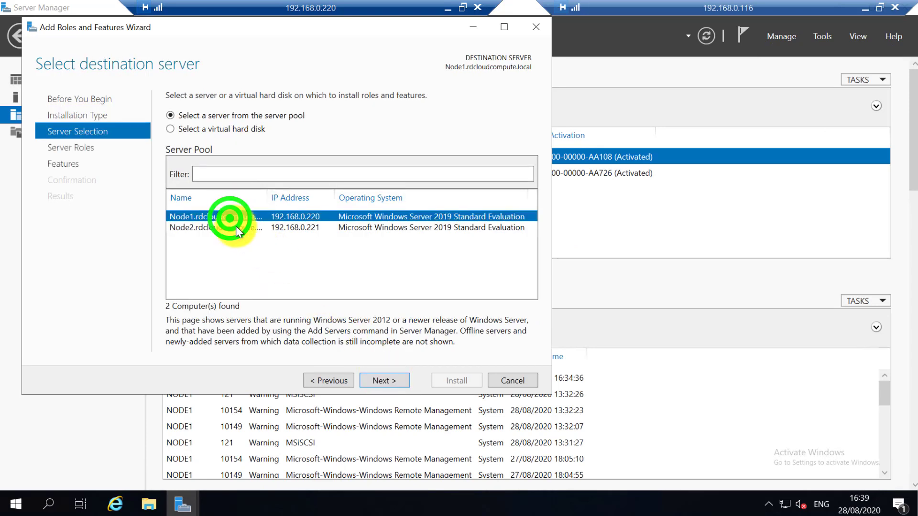
click(239, 228)
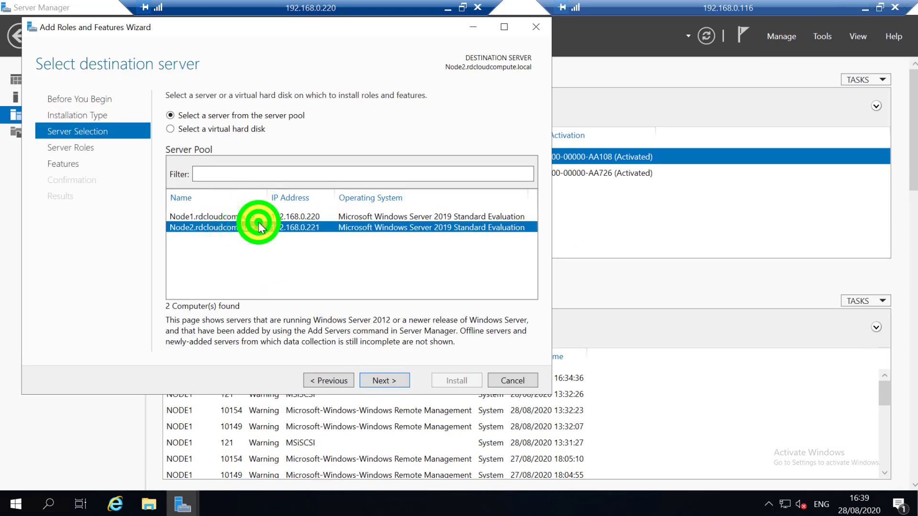
click(257, 218)
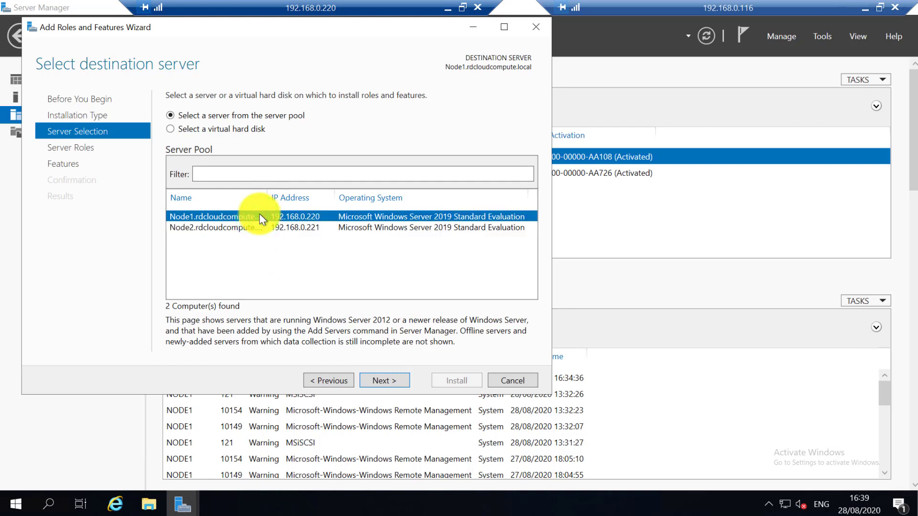
click(262, 227)
click(258, 219)
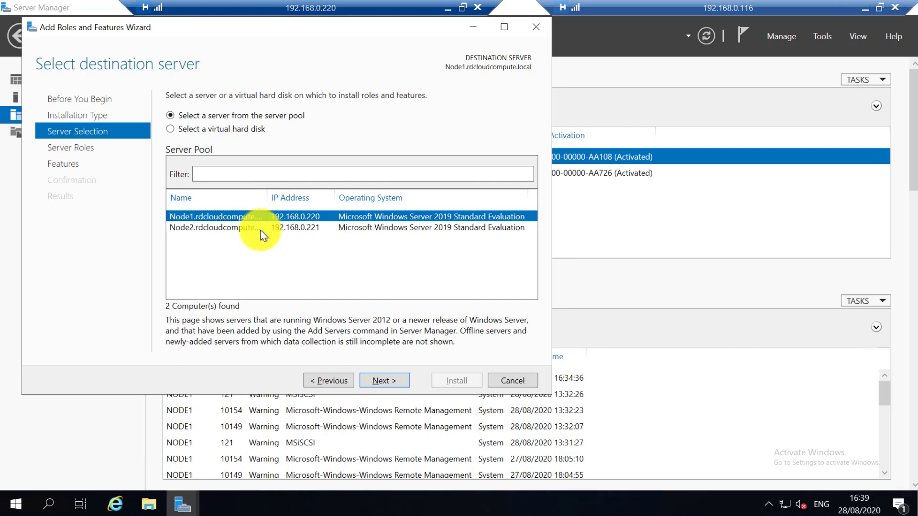
click(260, 230)
click(259, 221)
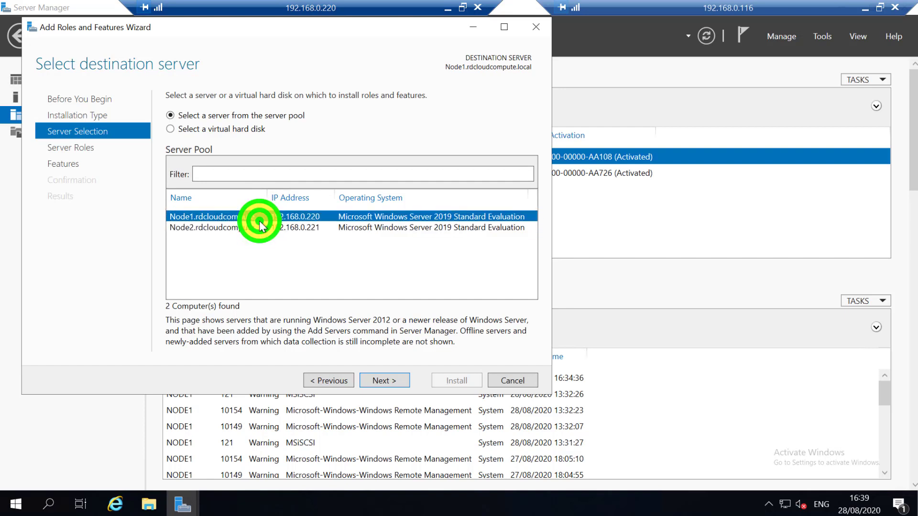
Select Failover Clustering with its management tools, skipping roles, and advance to confirmation.
click(394, 381)
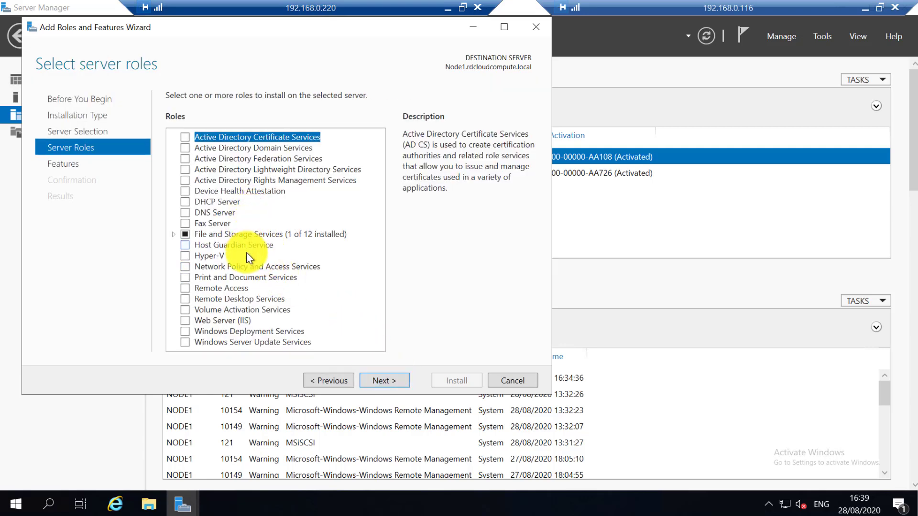
click(380, 383)
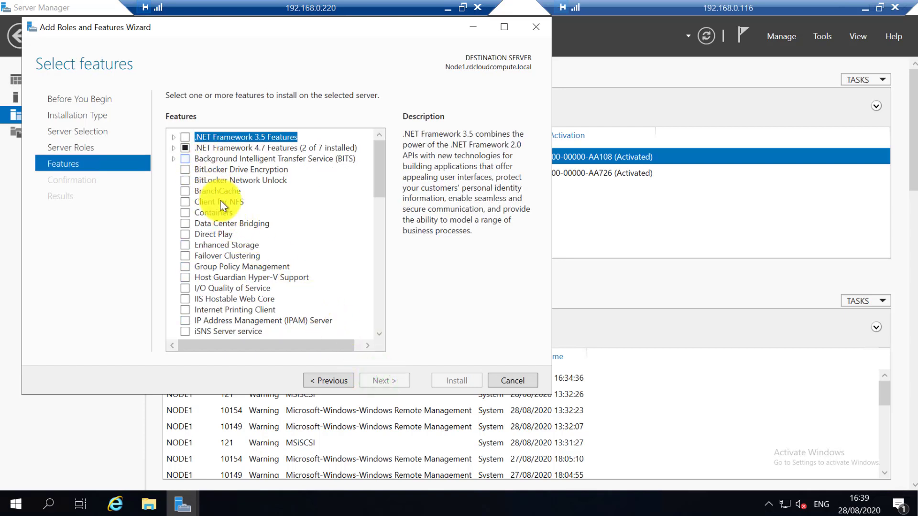
click(186, 257)
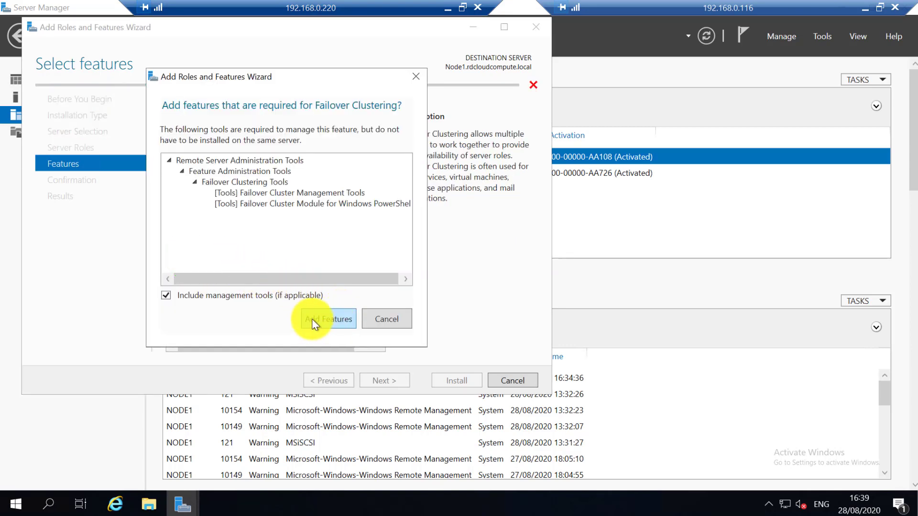
click(314, 323)
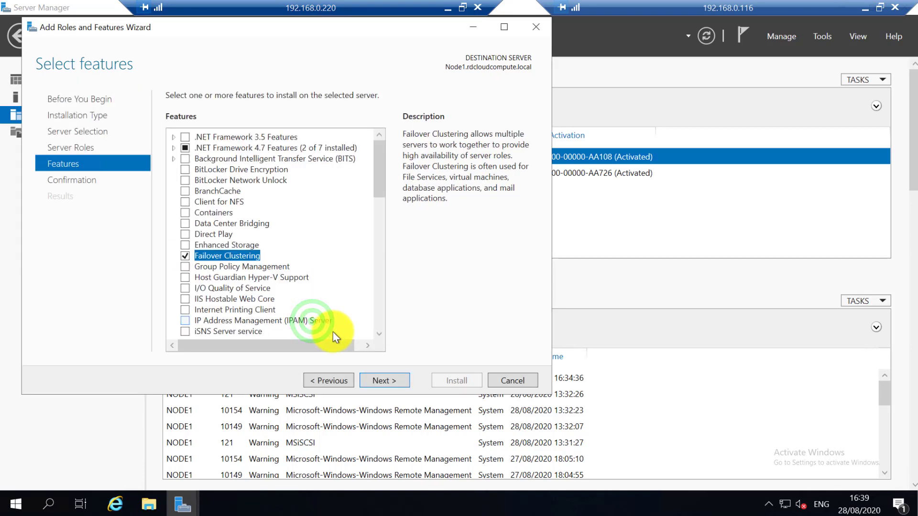
click(390, 384)
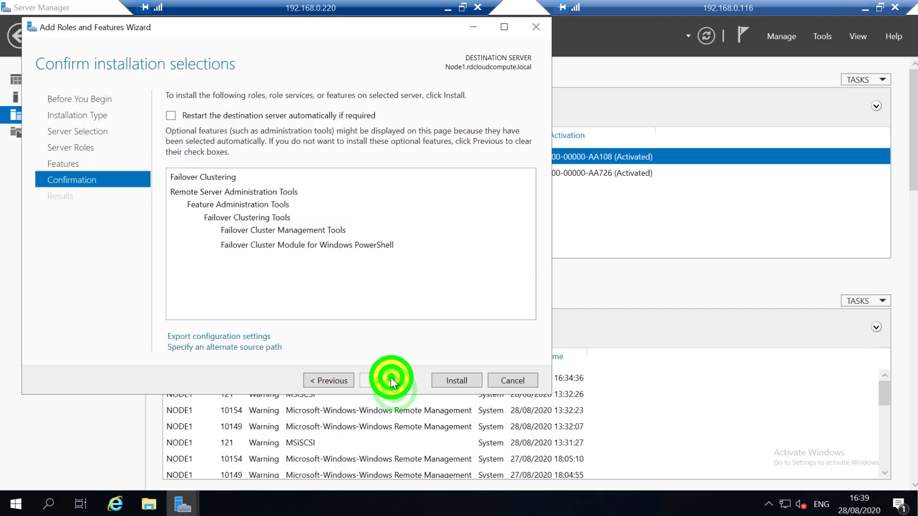
Install Failover Clustering on Node1 and close the wizard once it reports a pending restart.
click(460, 380)
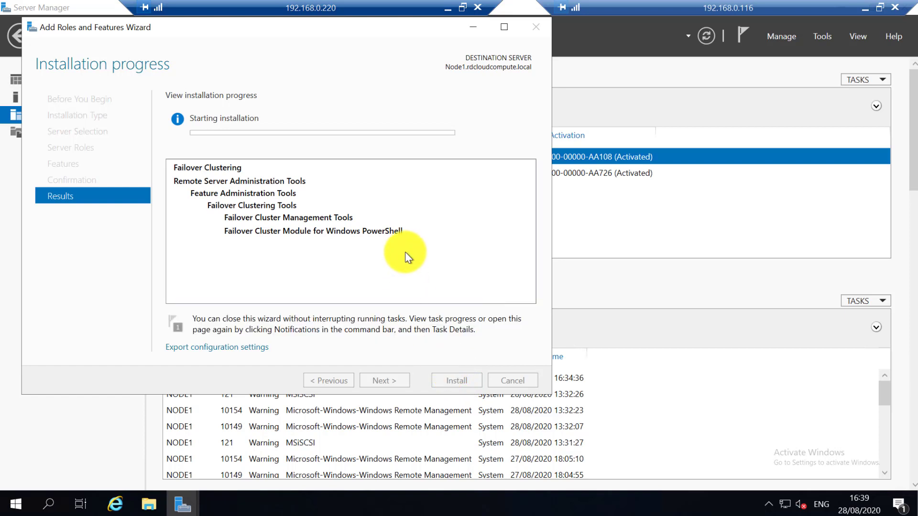
click(594, 222)
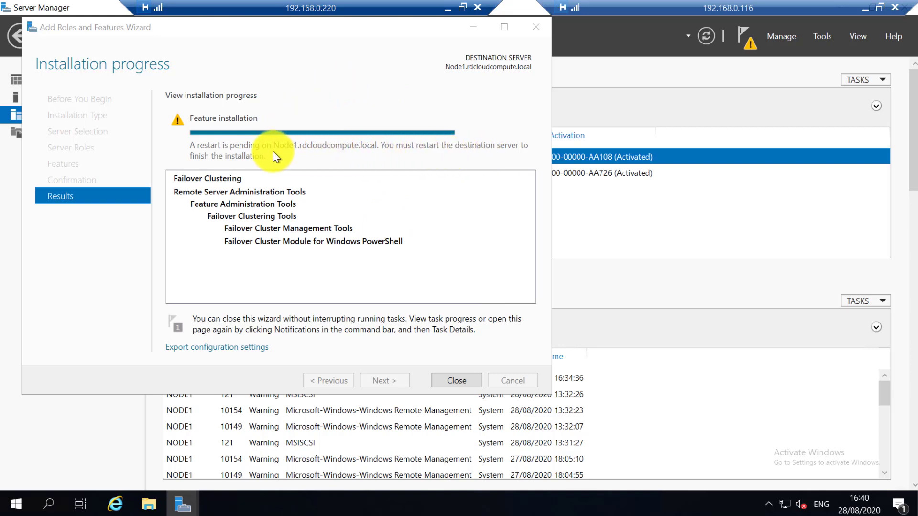
click(467, 379)
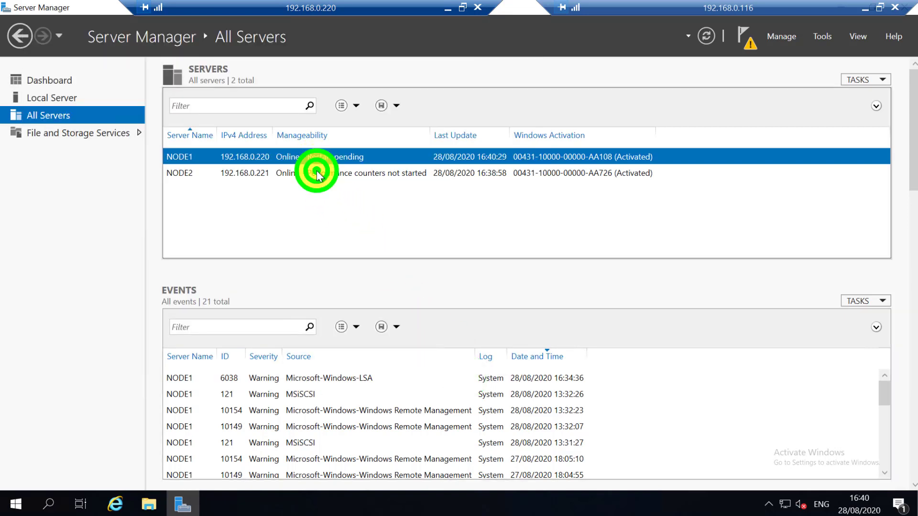
Launch Add Roles and Features for NODE2 and advance to the Features page without roles.
right_click(315, 172)
click(337, 182)
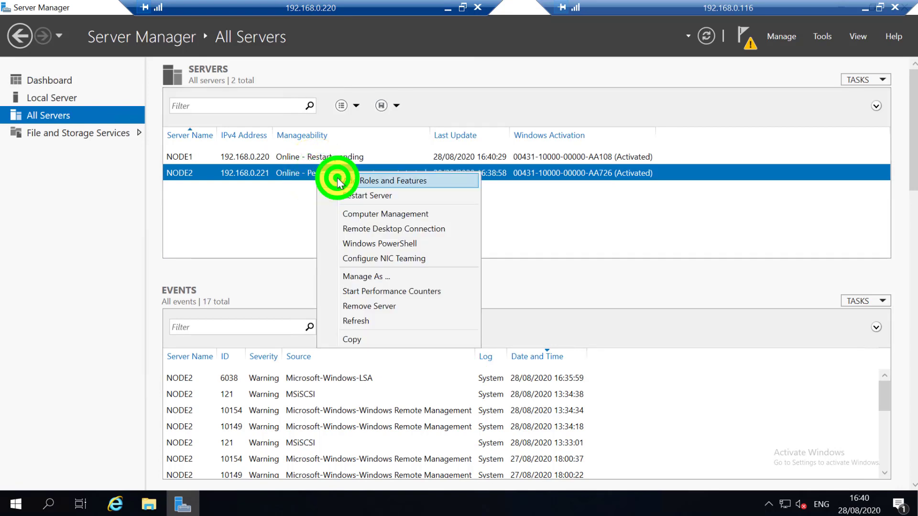
click(450, 433)
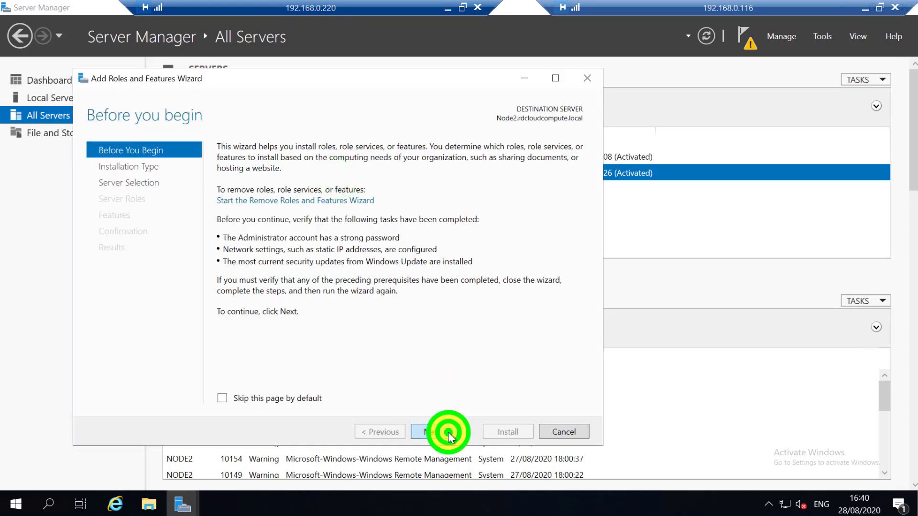
click(448, 432)
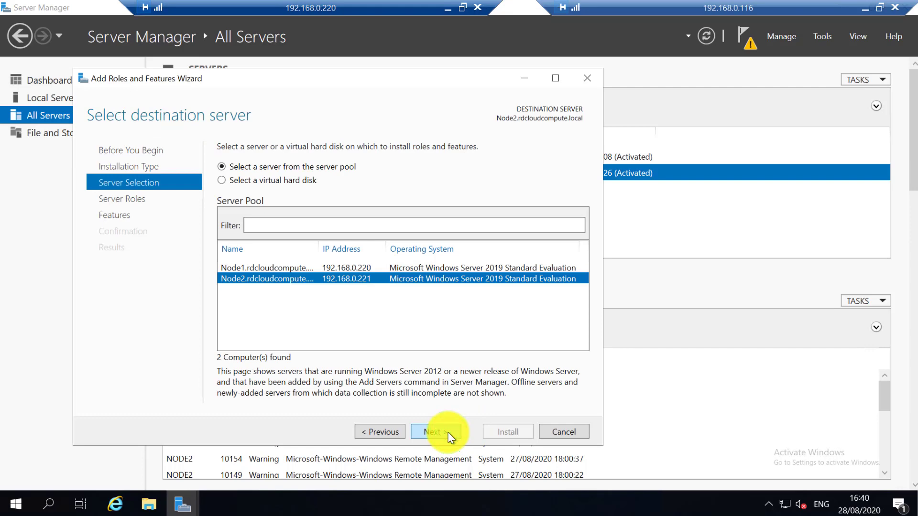
click(448, 432)
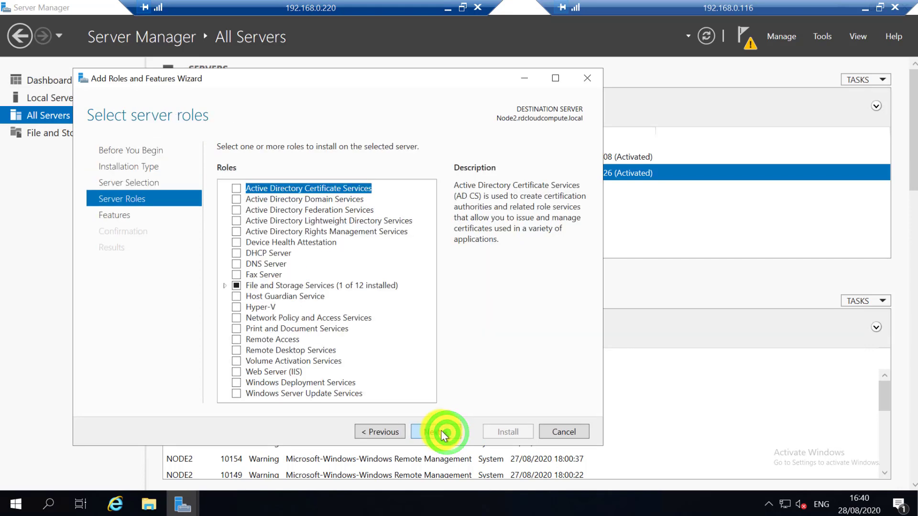
click(440, 432)
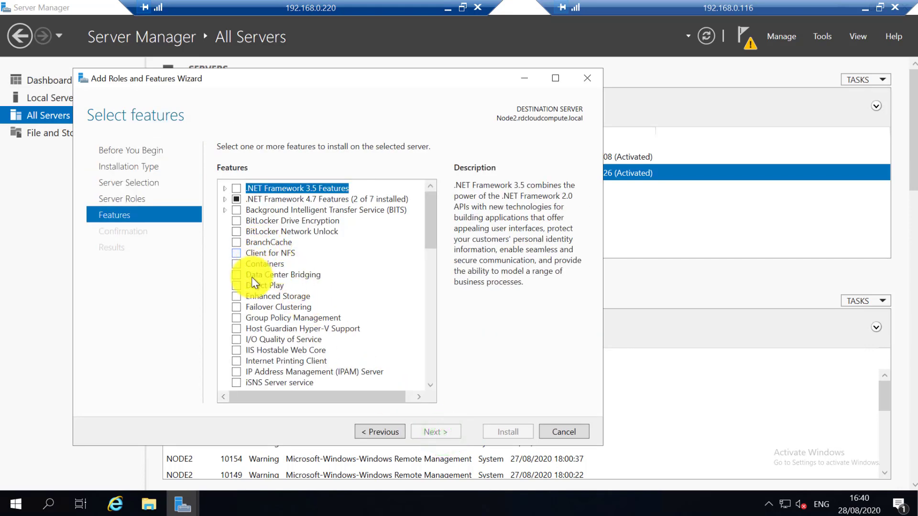
Select Failover Clustering with its management tools and allow automatic restart on confirmation.
click(236, 307)
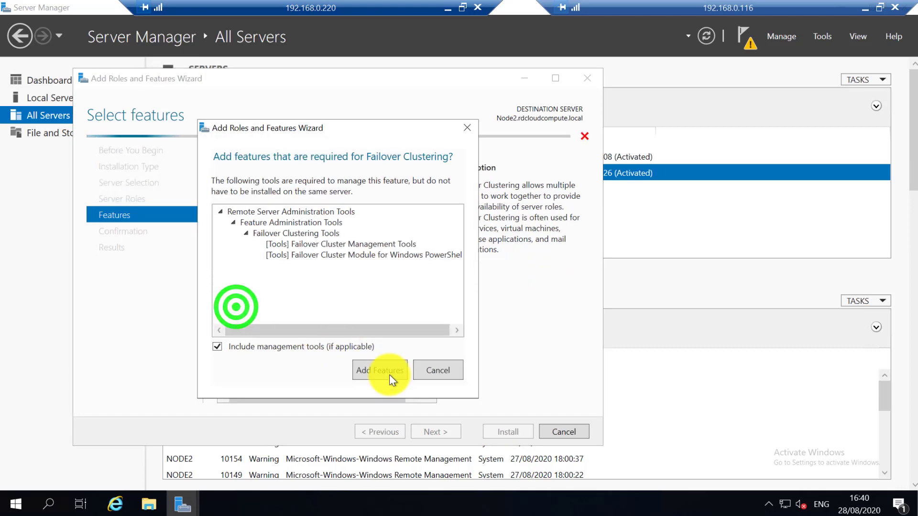
click(396, 371)
click(447, 431)
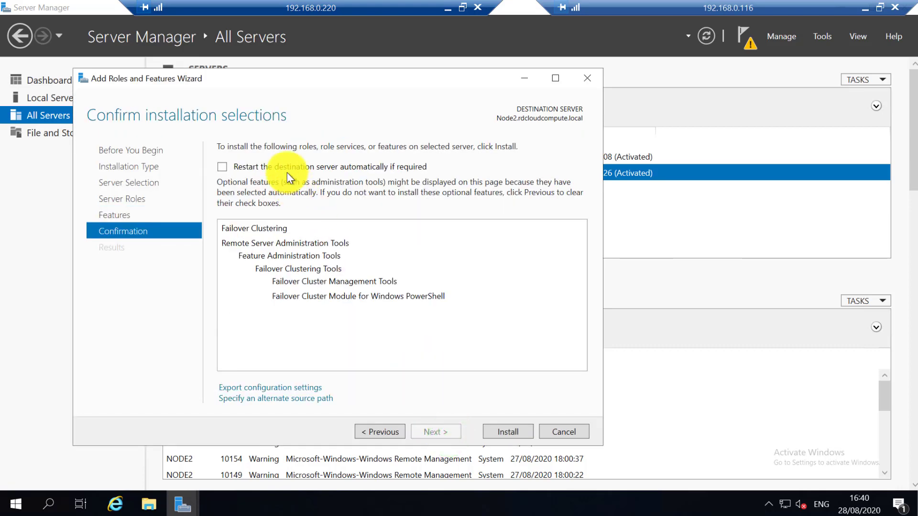
click(287, 173)
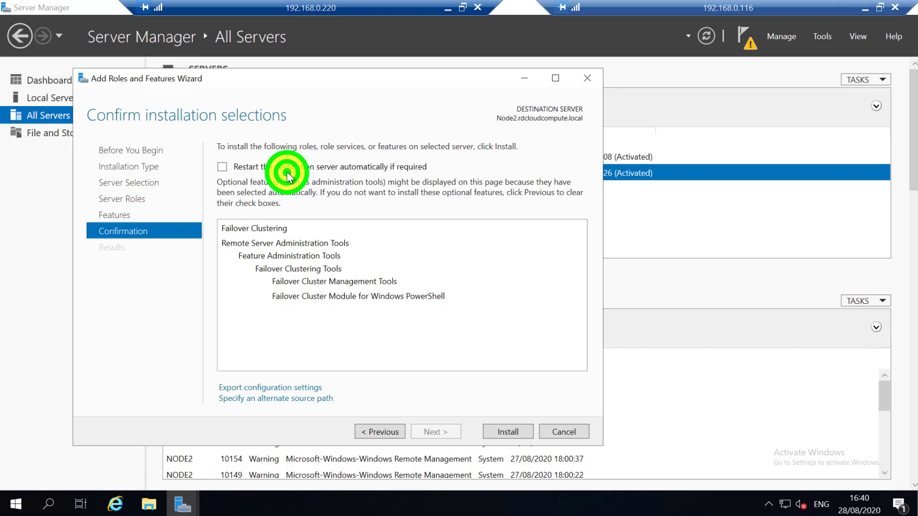
click(222, 167)
Install the clustering features on Node2 and close the wizard after success.
click(507, 433)
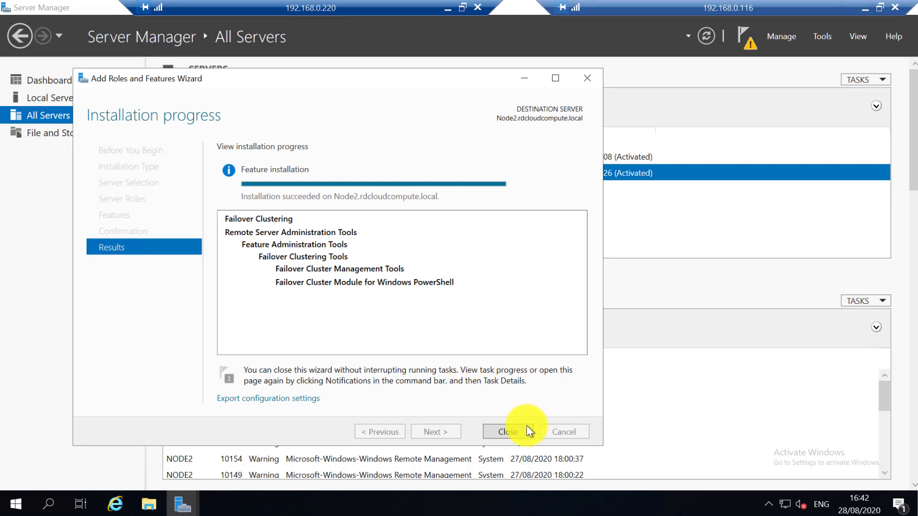
click(514, 433)
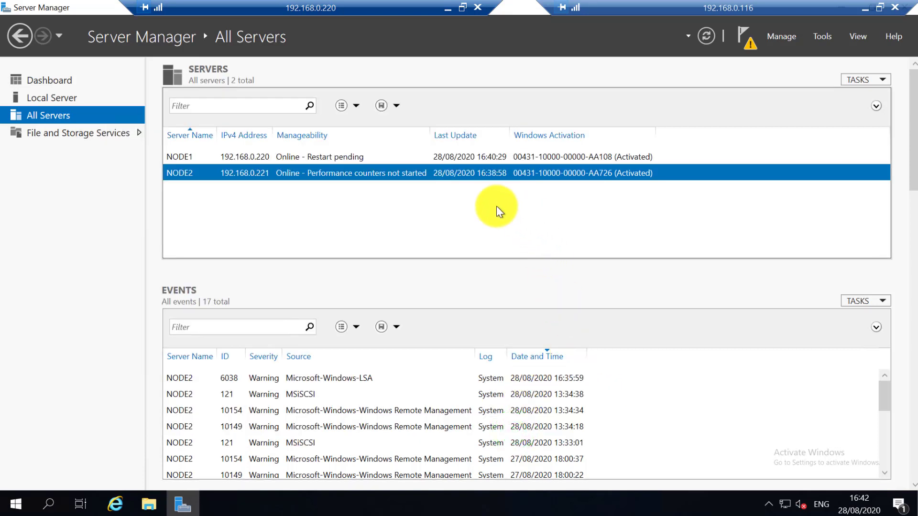
Check NODE1's Failover Clustering installation progress in notifications, then bring up the shutdown options.
click(461, 160)
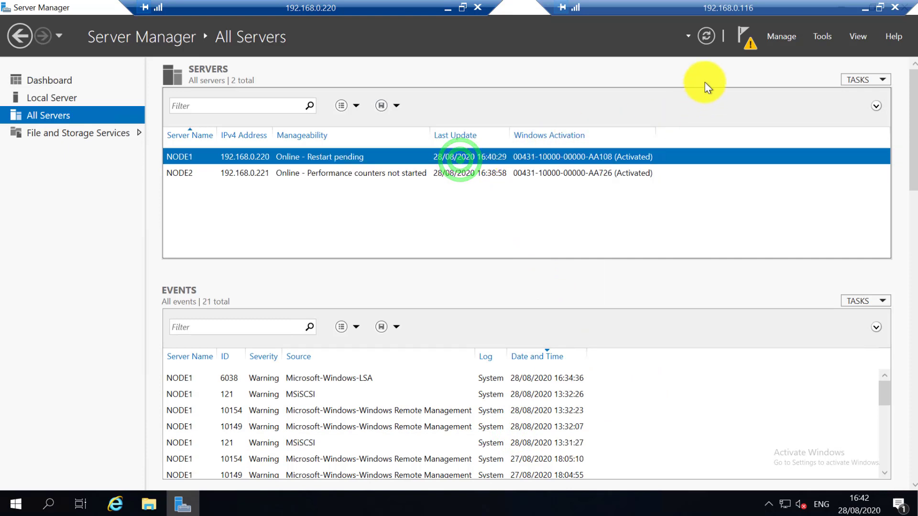
click(750, 45)
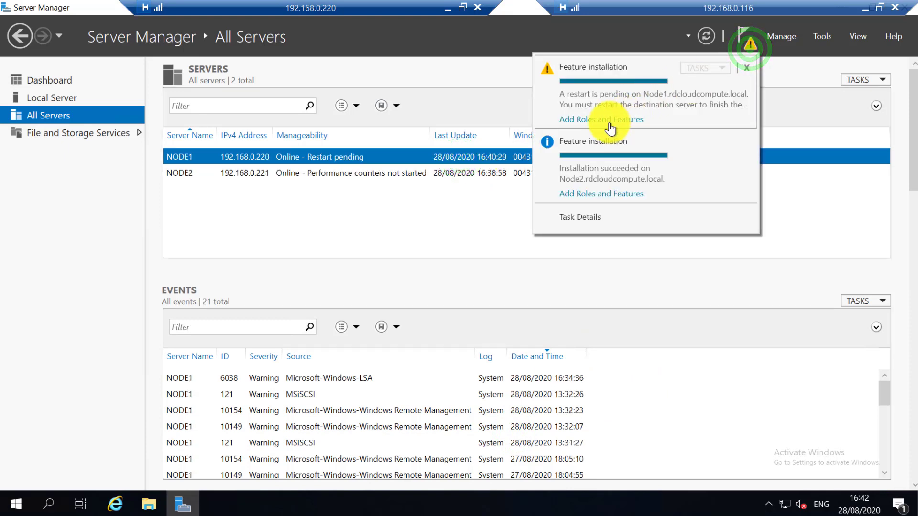
click(581, 124)
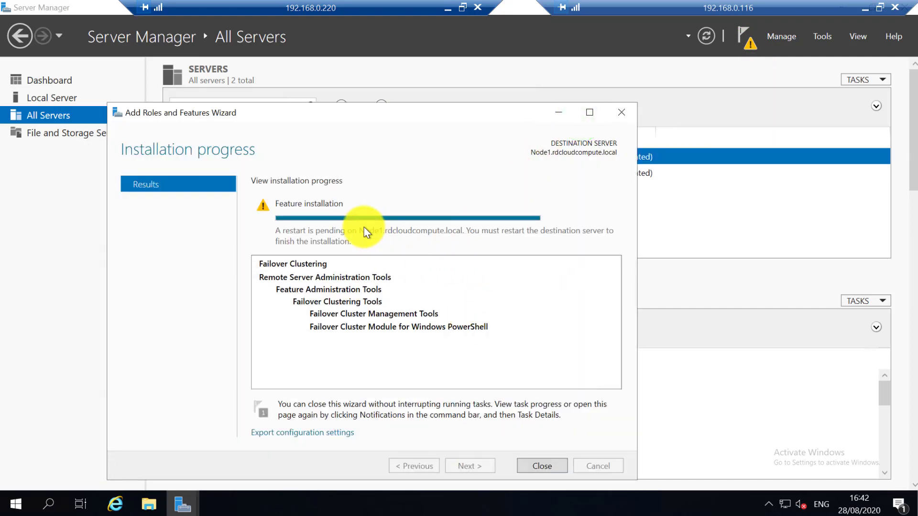
click(544, 471)
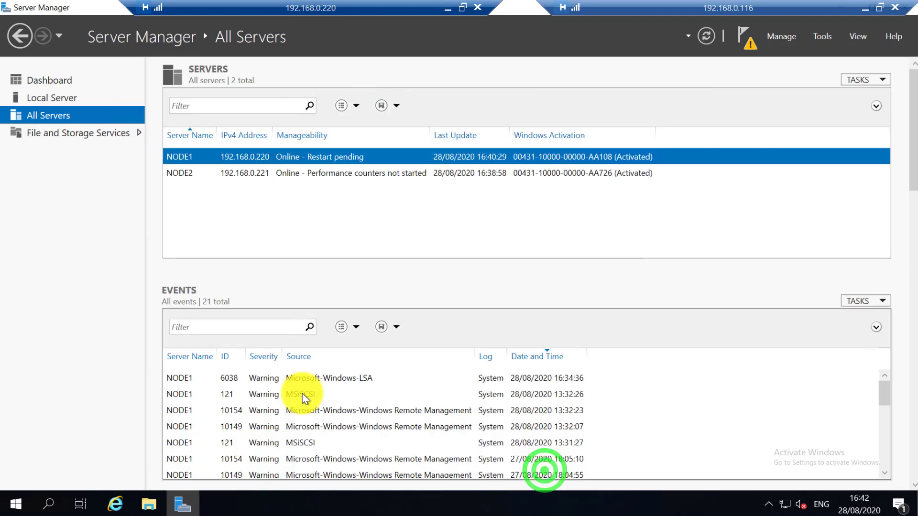
right_click(16, 504)
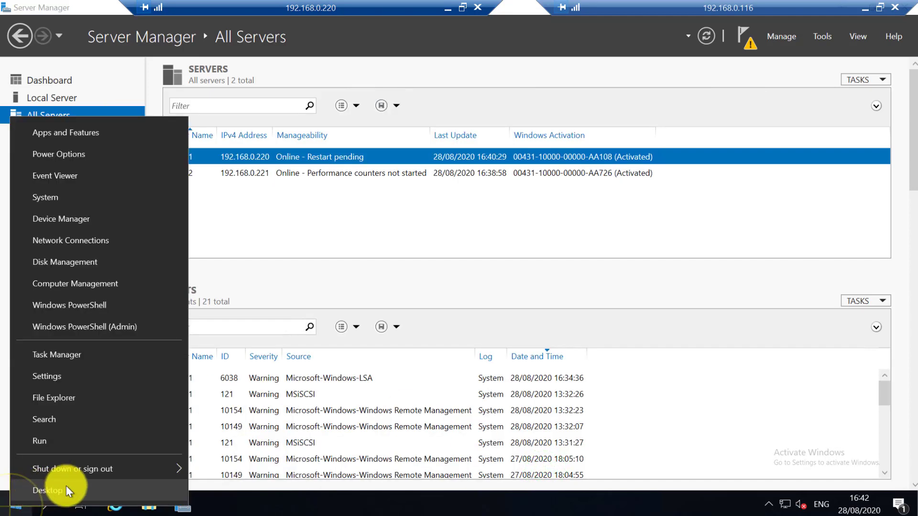
click(71, 470)
Restart Node1, giving a shutdown reason and continuing.
click(224, 471)
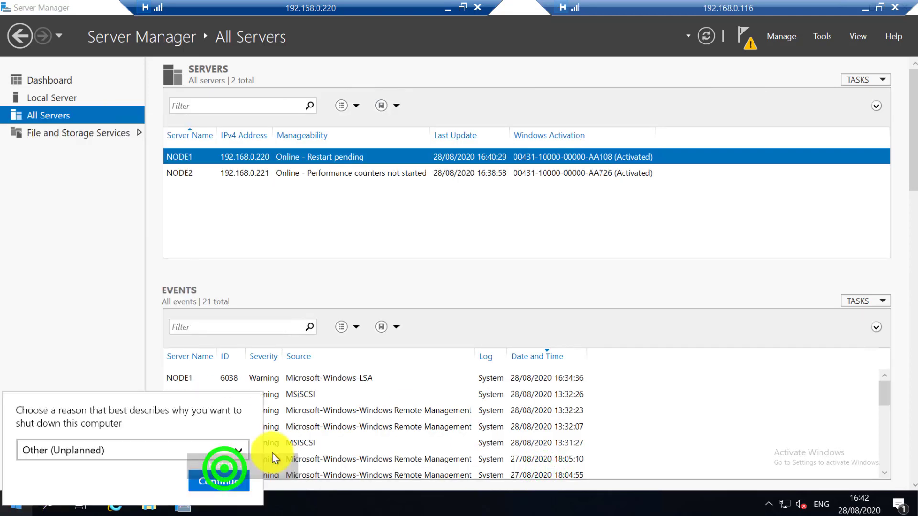
click(234, 482)
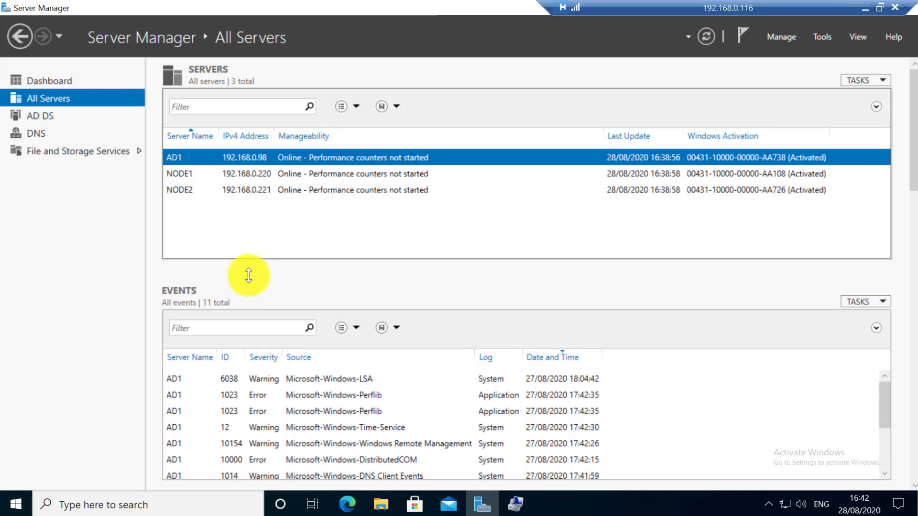
click(351, 221)
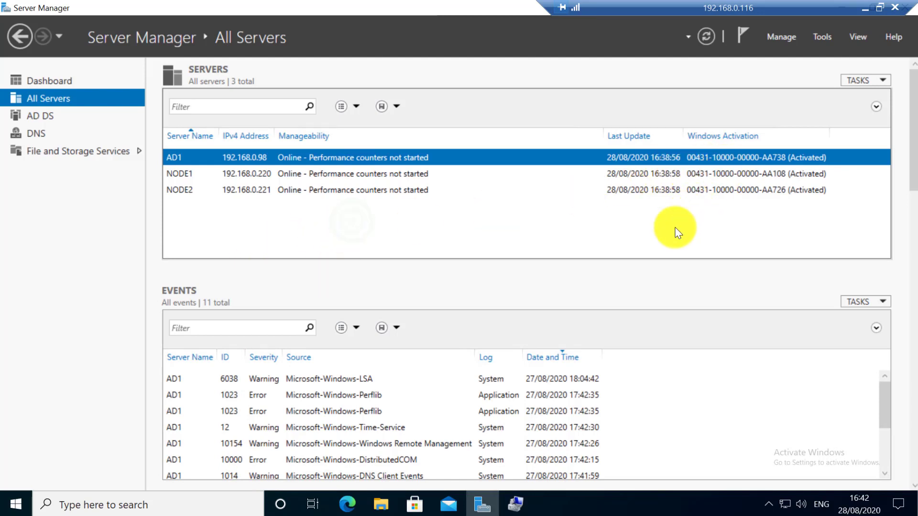
Connect to Node2 with mstsc -v 192.168.0.221, entering the administrator password and accepting the certificate.
click(17, 505)
right_click(20, 507)
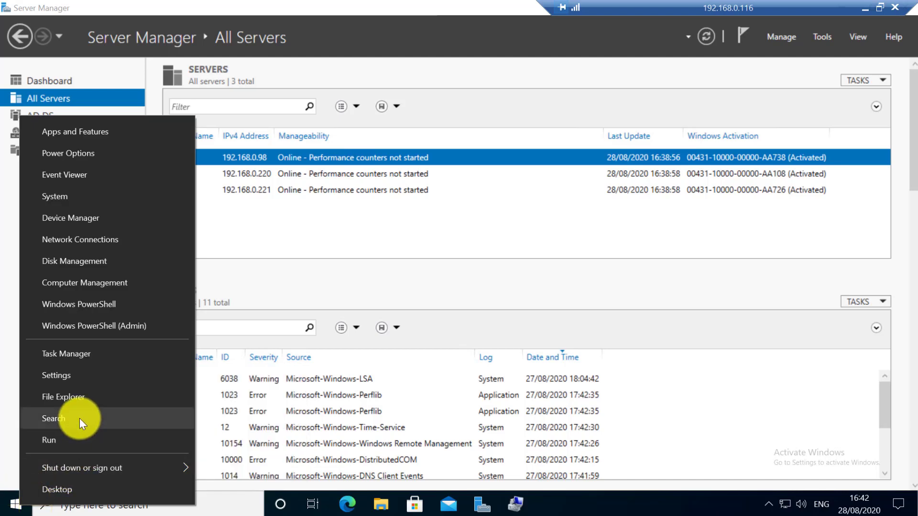
click(60, 437)
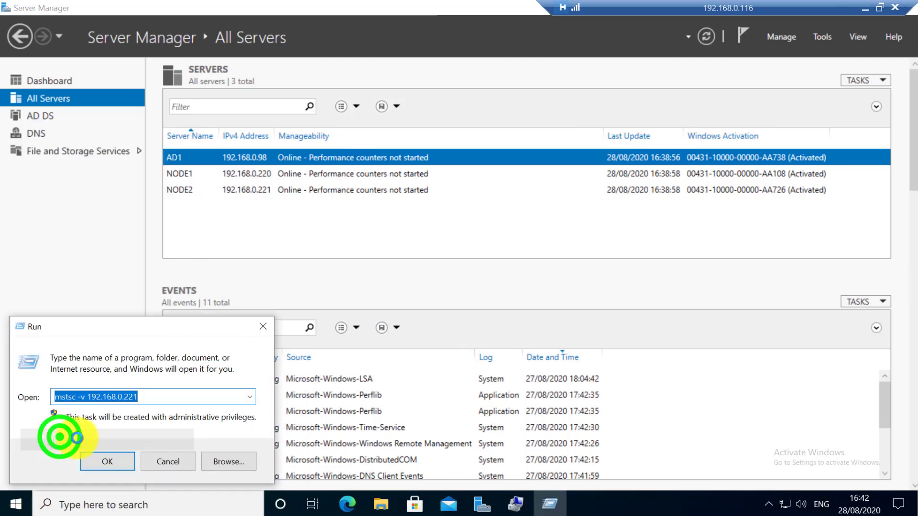
click(117, 462)
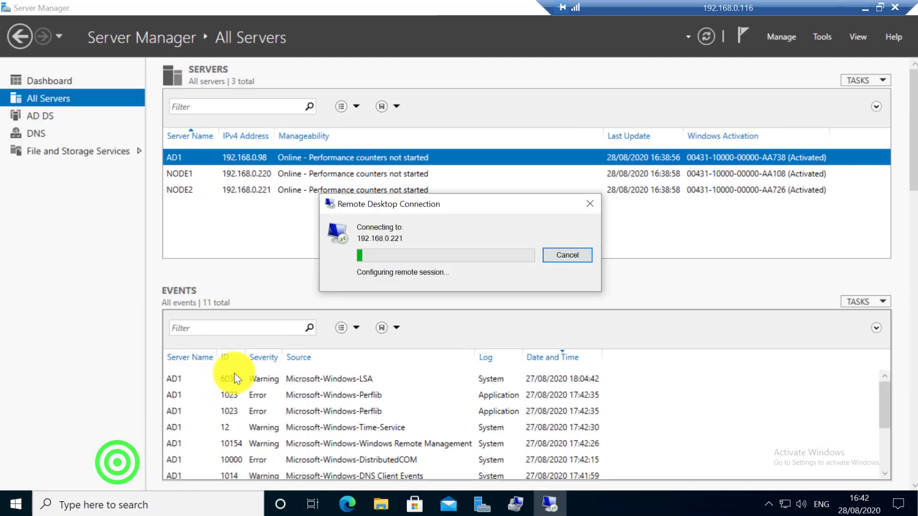
text(Pa$)
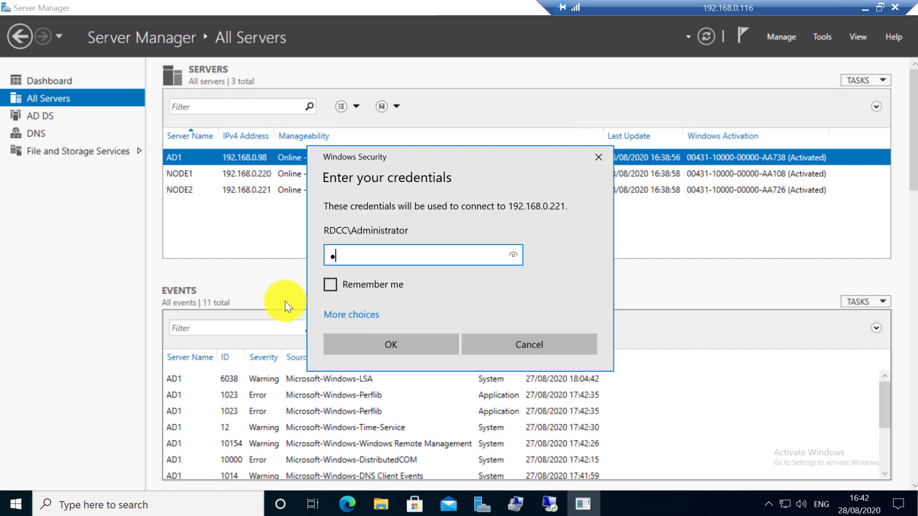
text($w0rd)
key(Return)
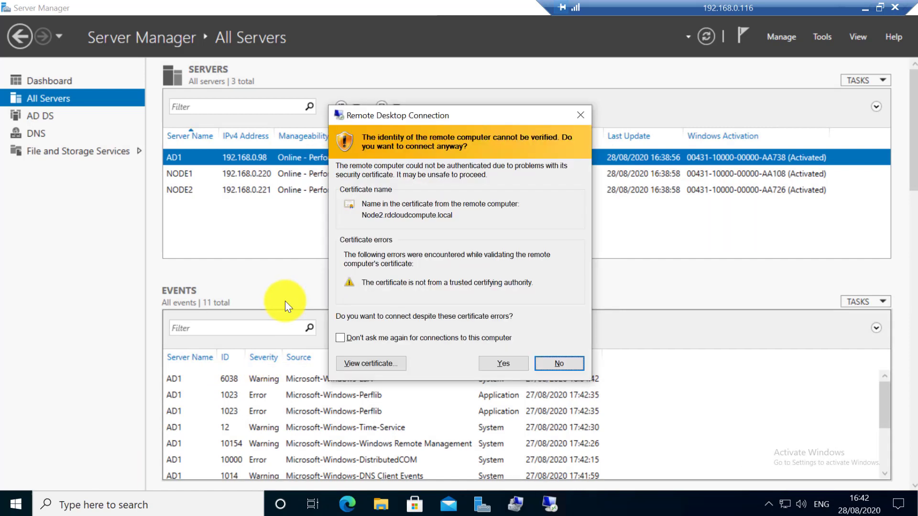
click(482, 363)
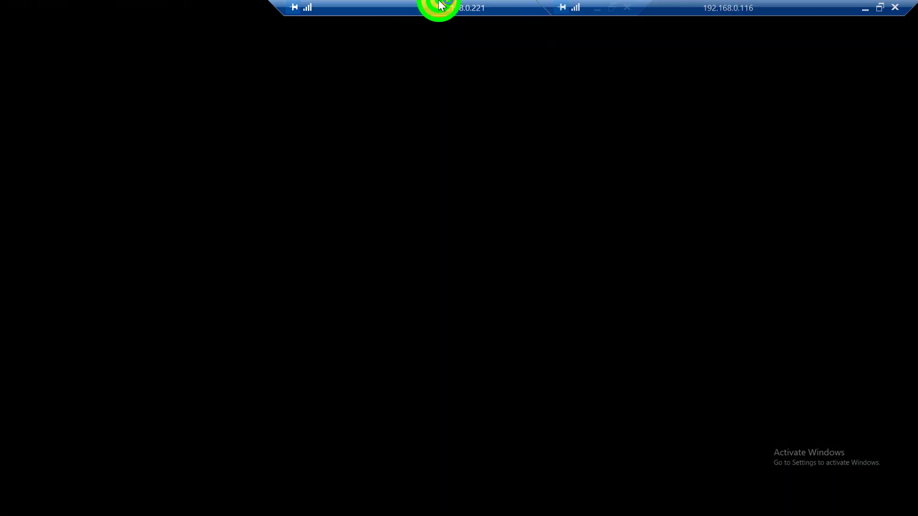
double_click(440, 6)
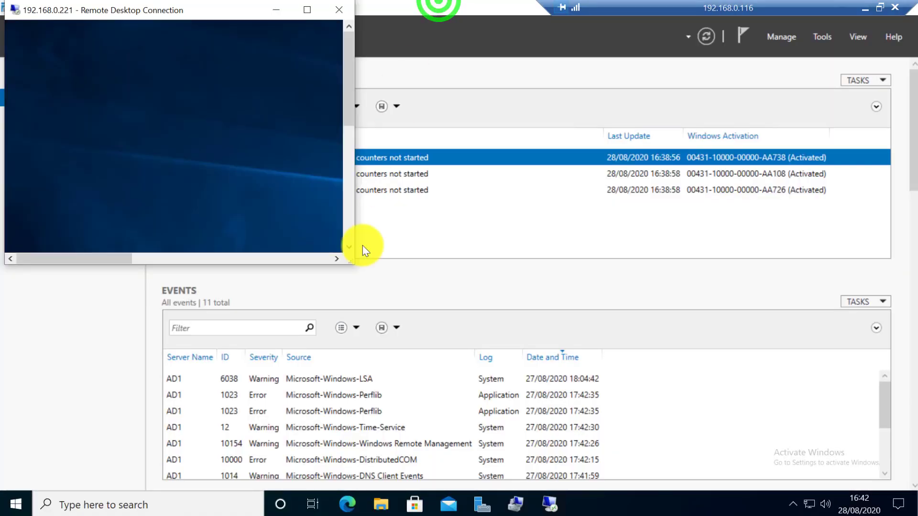
key(super+r)
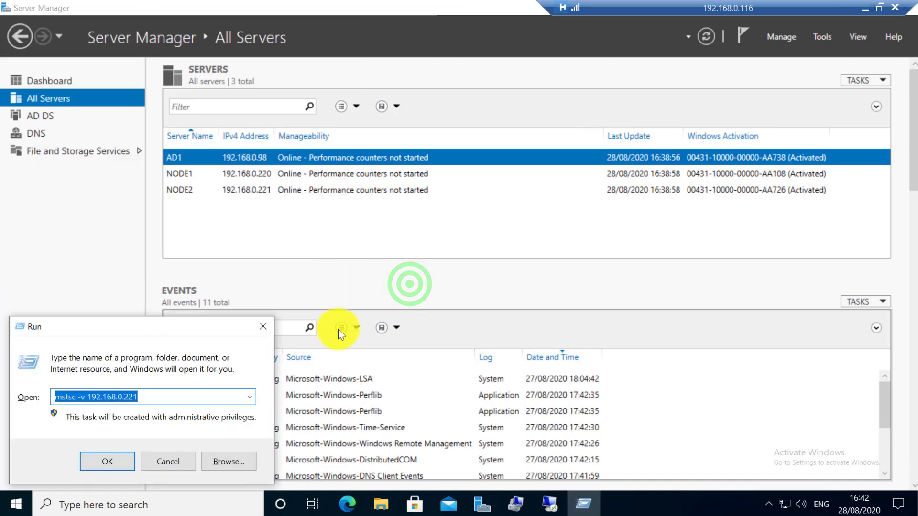
Reconnect to Node1 with mstsc -v 192.168.0.220, entering credentials and accepting the certificate.
click(158, 402)
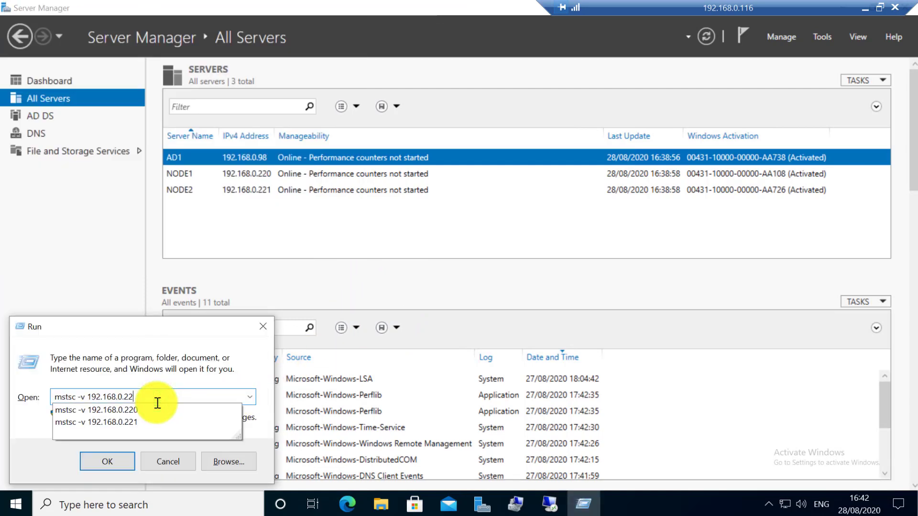
key(Return)
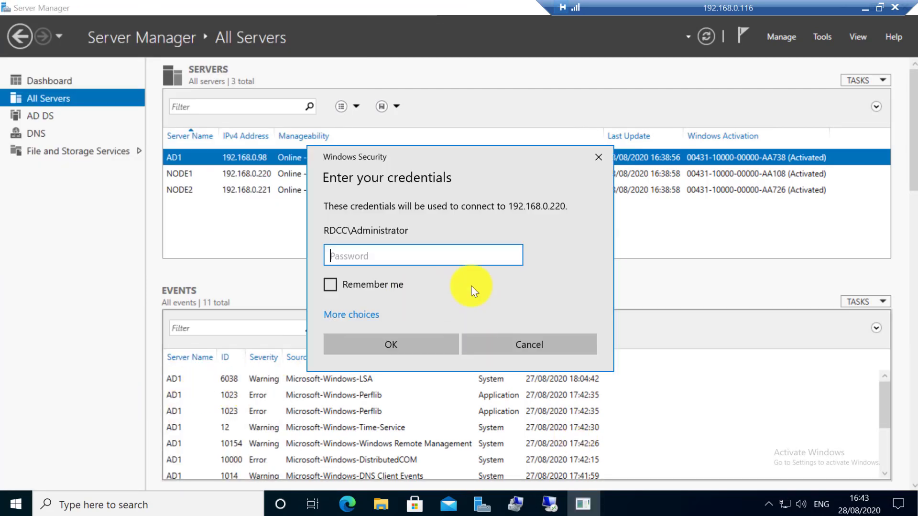
click(432, 253)
text(•••••••)
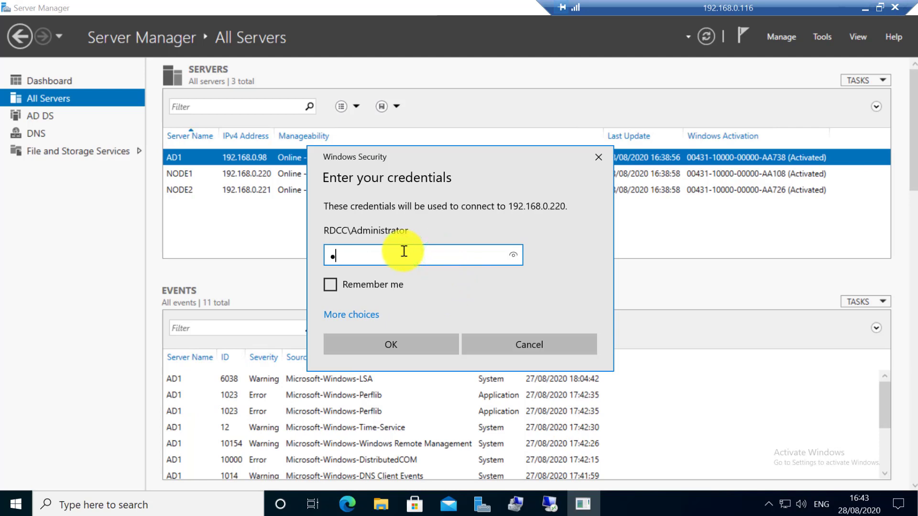
key(Return)
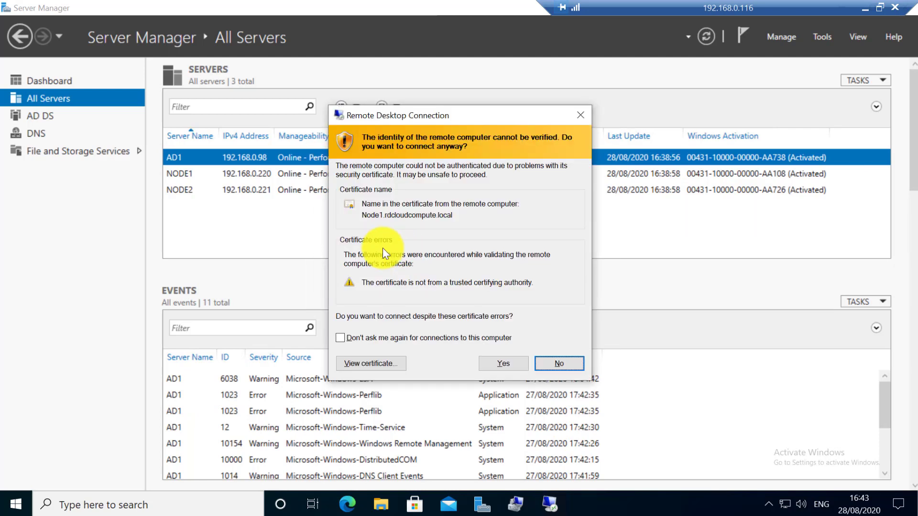
click(507, 366)
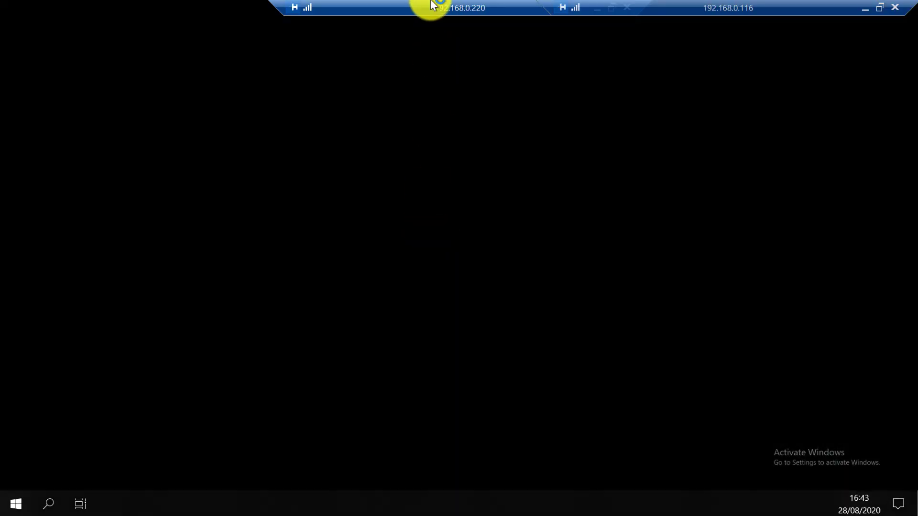
Maximize the Node1 session, show Local Server properties, and list the administrative tools.
drag(430, 6, 274, 6)
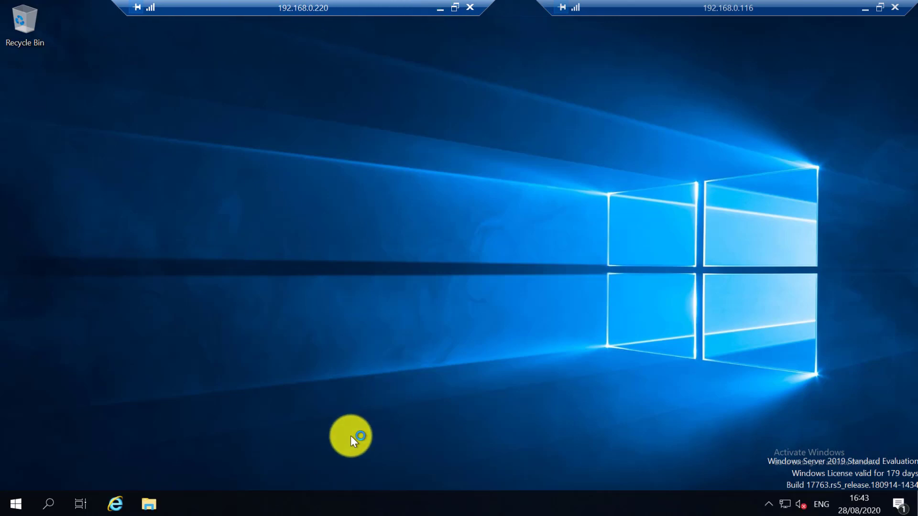
double_click(381, 5)
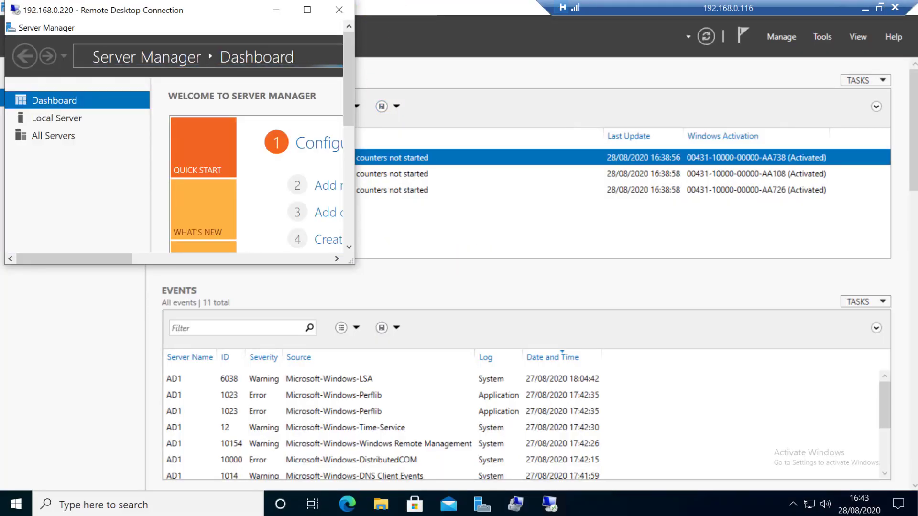
click(550, 502)
click(583, 447)
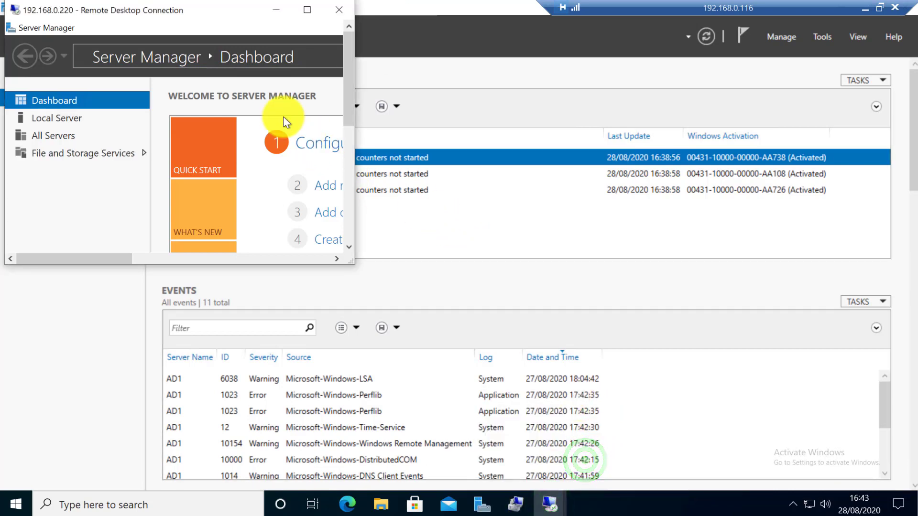
click(172, 11)
click(172, 10)
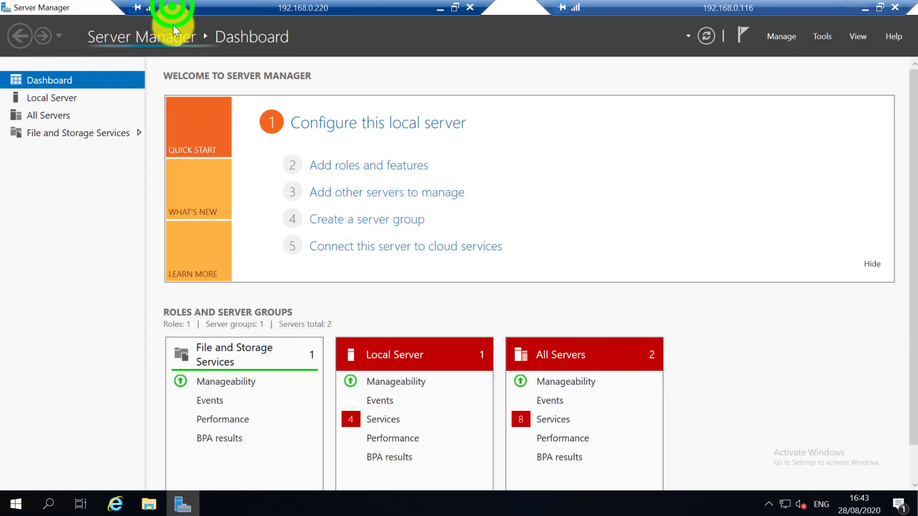
click(63, 97)
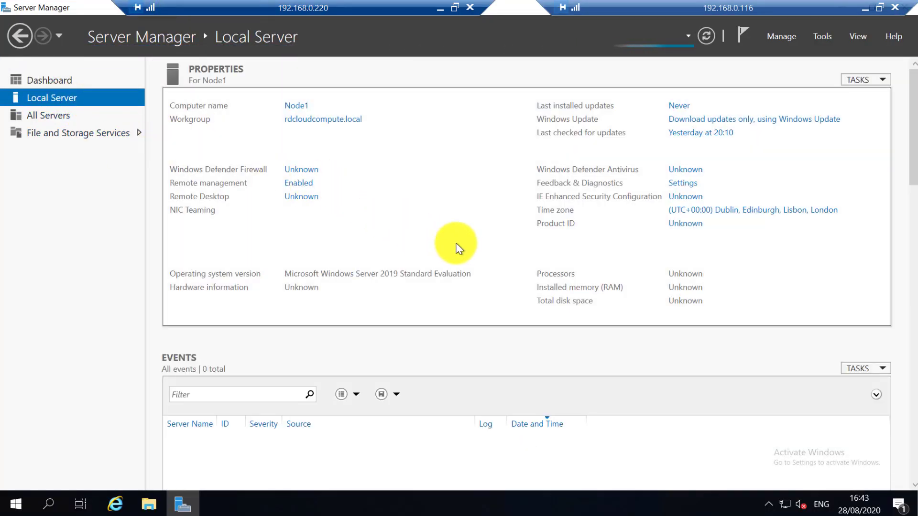
click(818, 37)
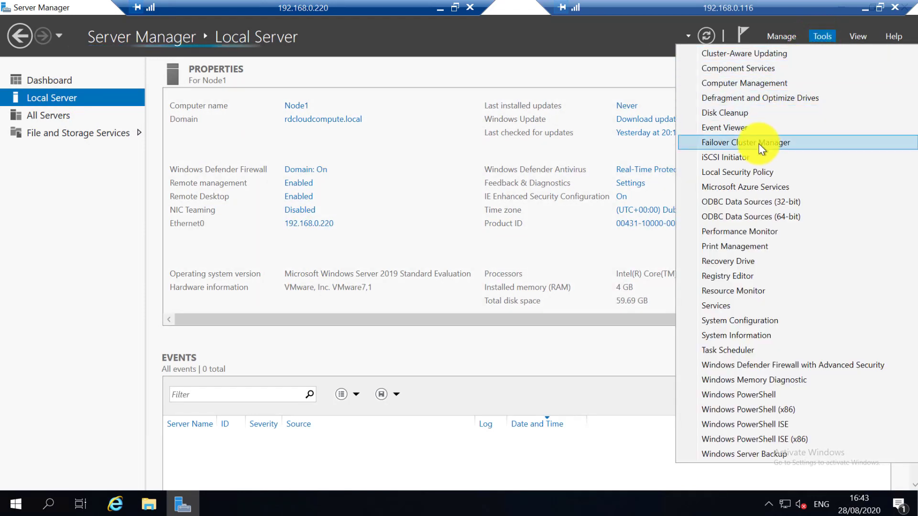
Launch Failover Cluster Manager and turn off the Windows Admin Center notice permanently.
click(762, 144)
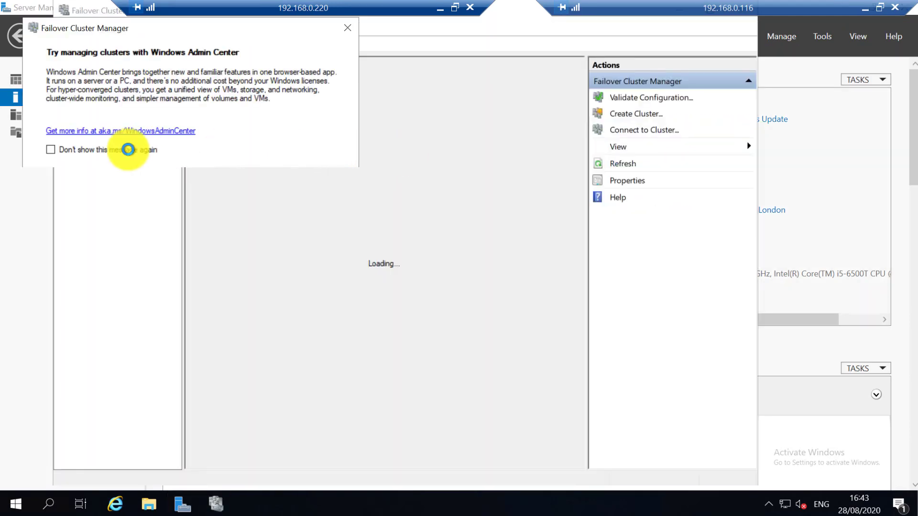
click(127, 149)
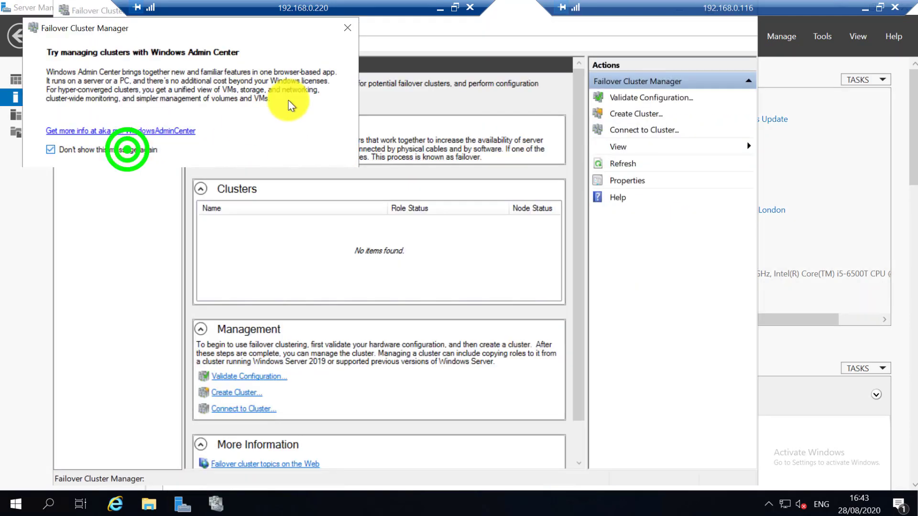
click(343, 26)
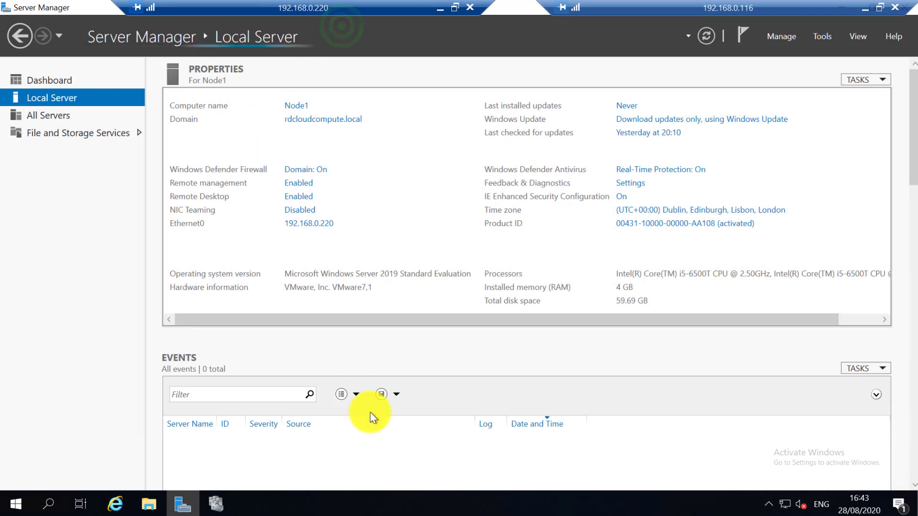
Bring the cluster manager back full-screen and start the Create Cluster Wizard.
click(214, 503)
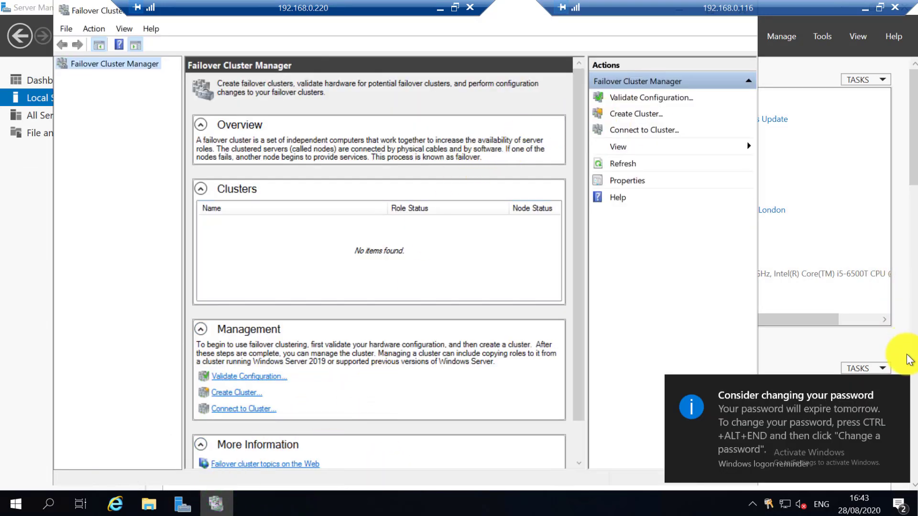
click(898, 388)
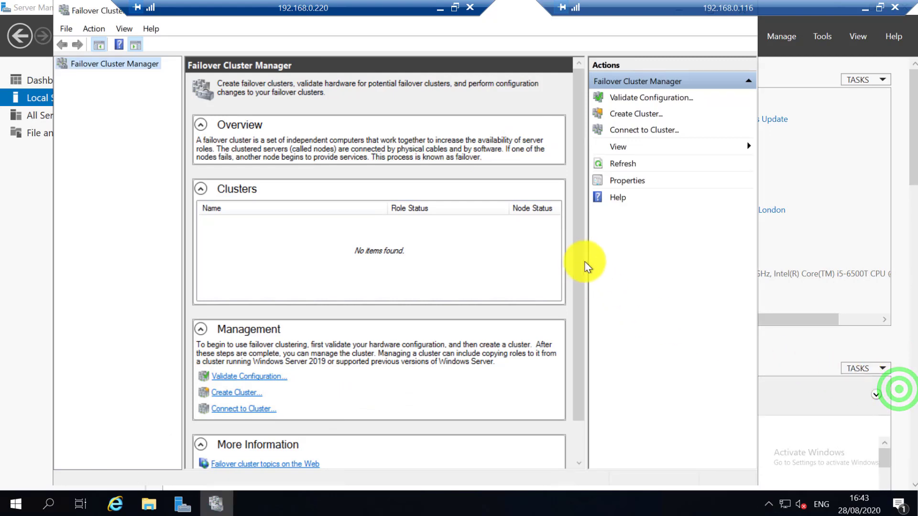
click(511, 12)
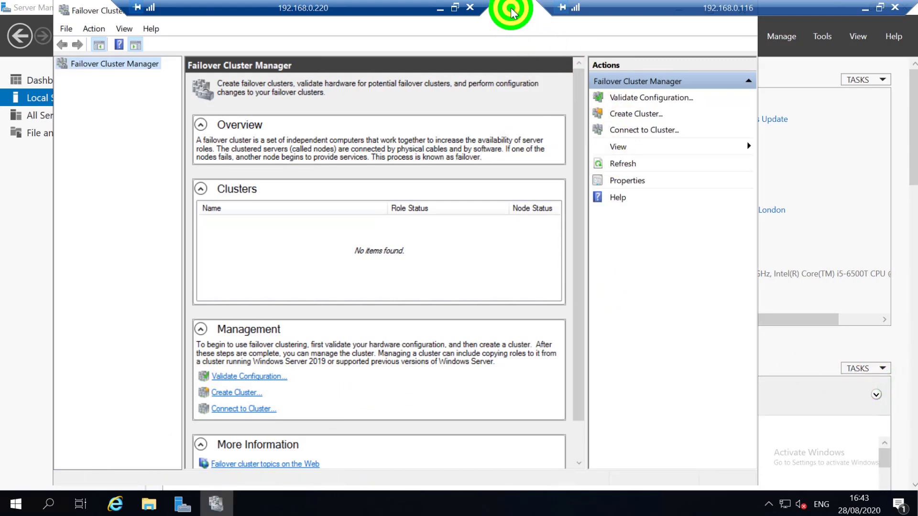
double_click(511, 9)
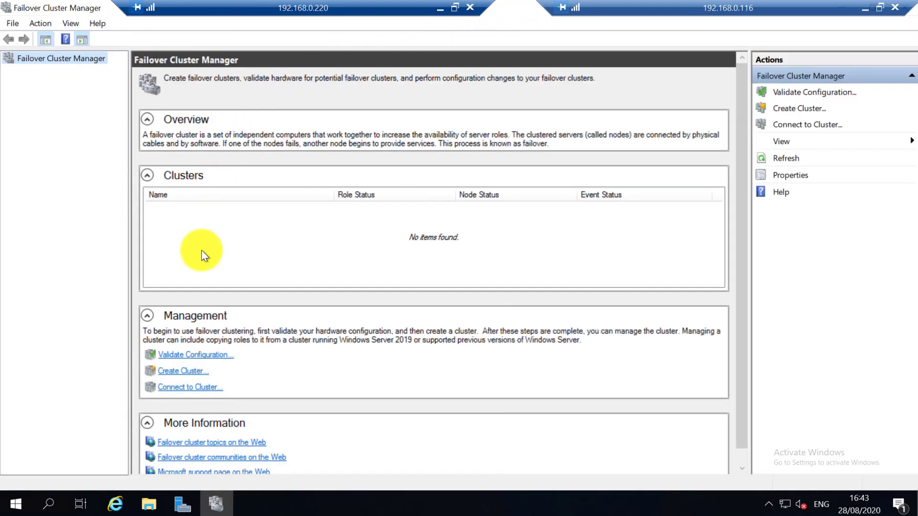
click(194, 370)
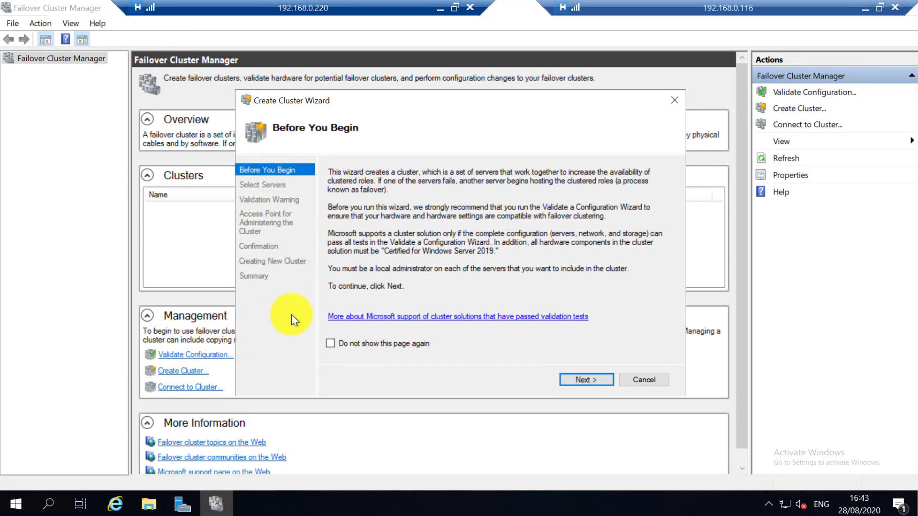
Search the domain for computers whose names start with 'n' to choose cluster servers.
click(584, 380)
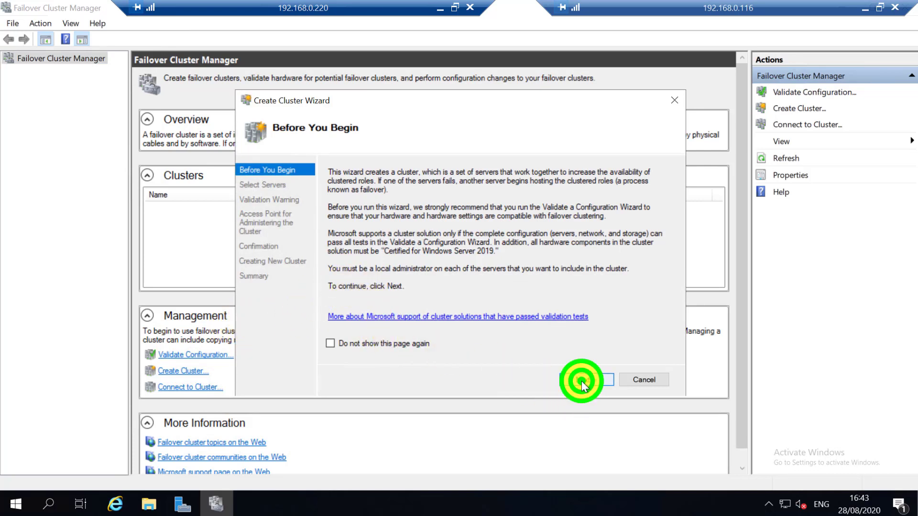
click(474, 211)
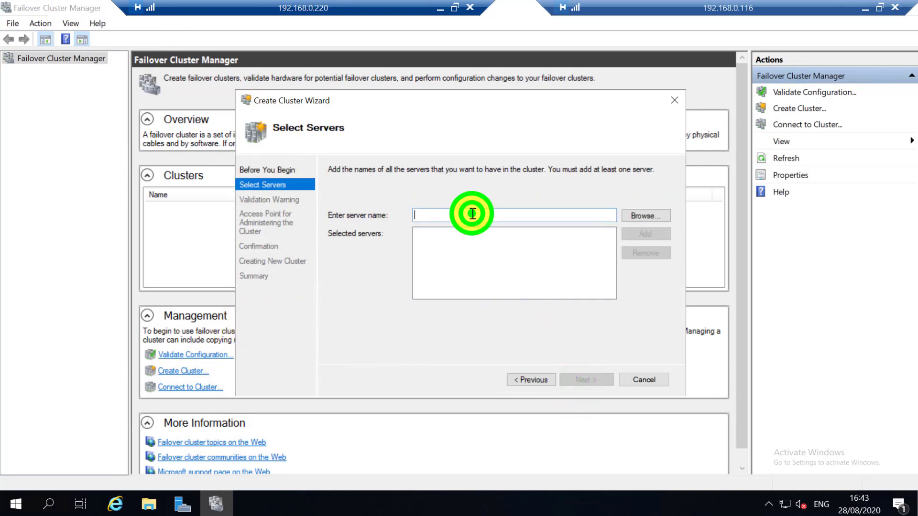
click(634, 217)
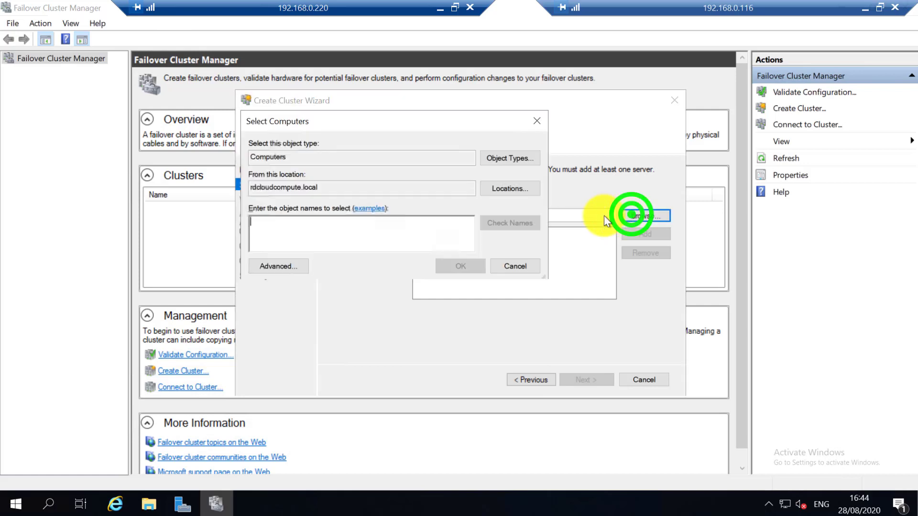
click(328, 225)
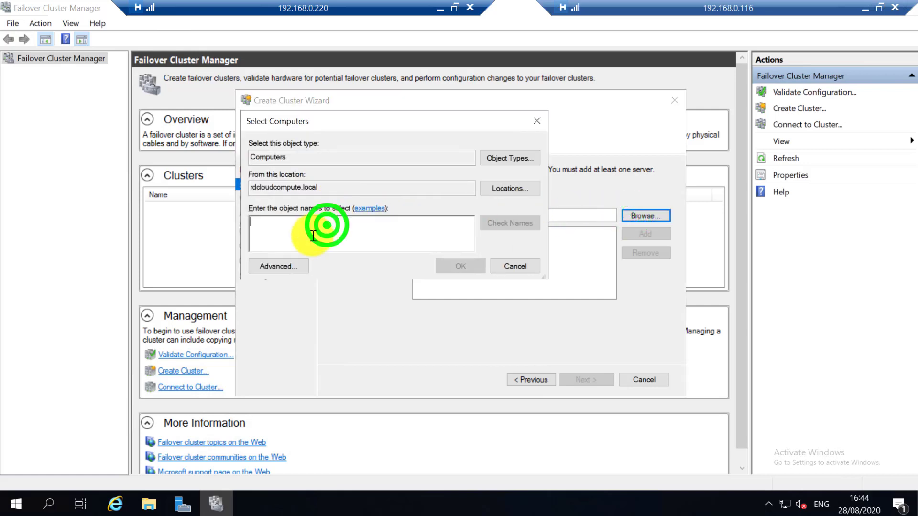
click(288, 269)
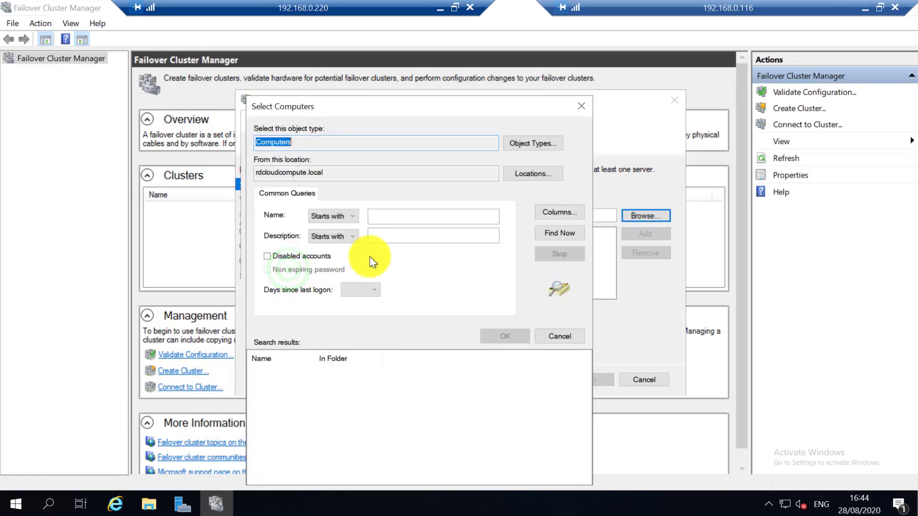
click(378, 221)
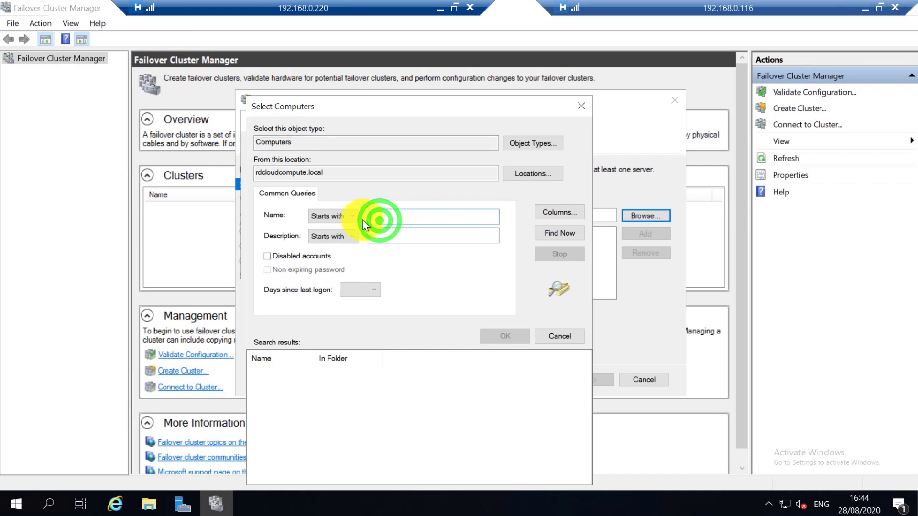
text(node)
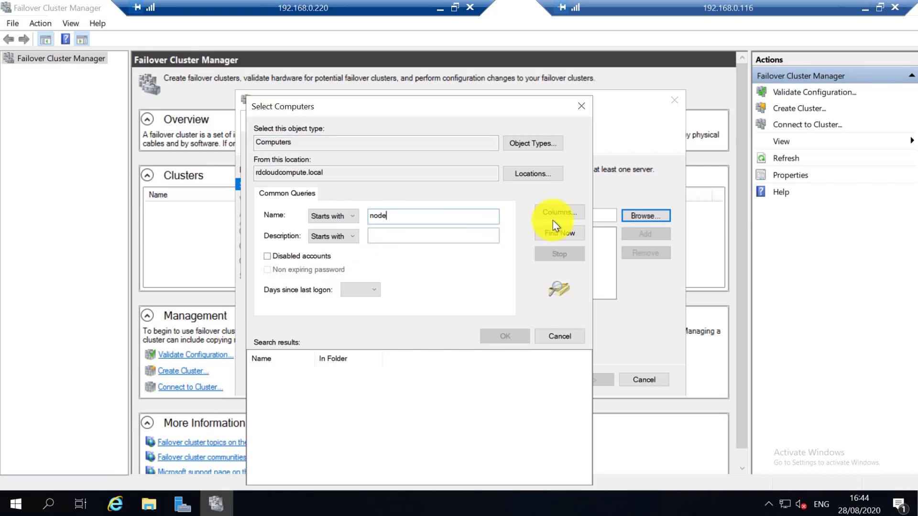
click(552, 234)
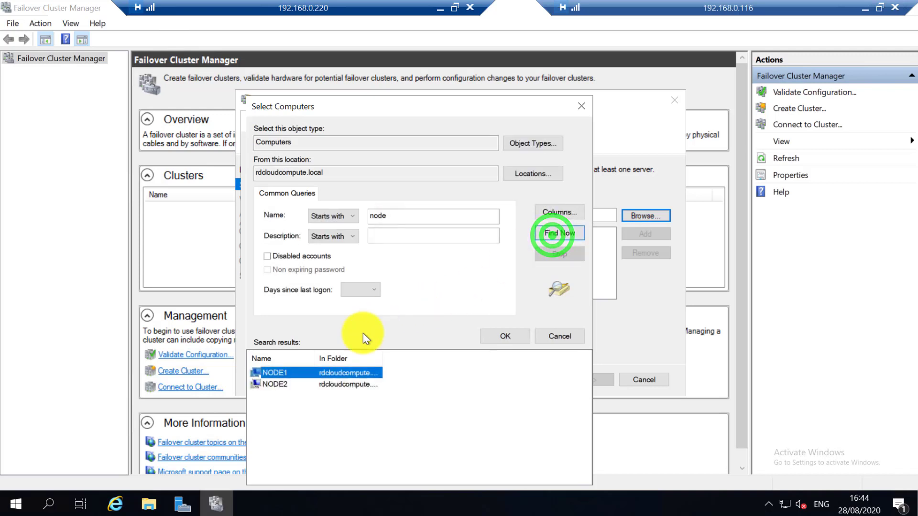
Add NODE1 and NODE2 as the cluster's servers and choose to run validation tests.
shift+click(321, 383)
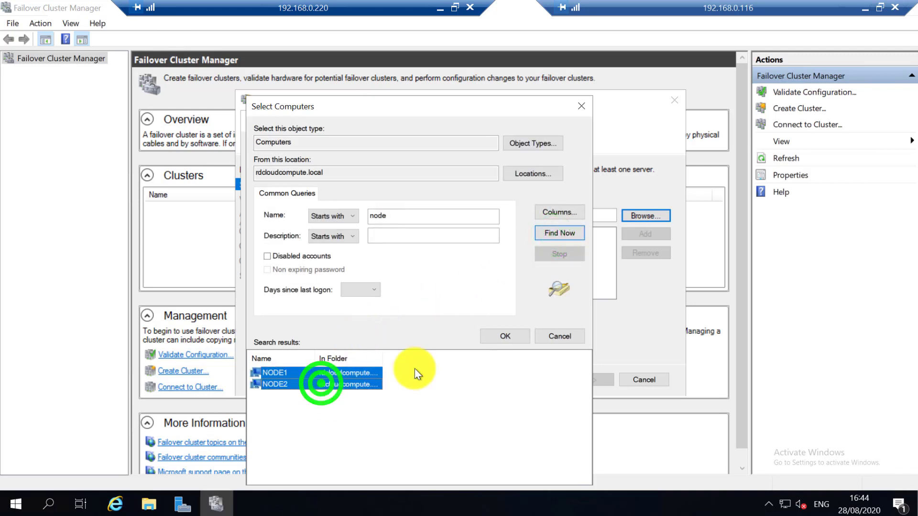
click(508, 336)
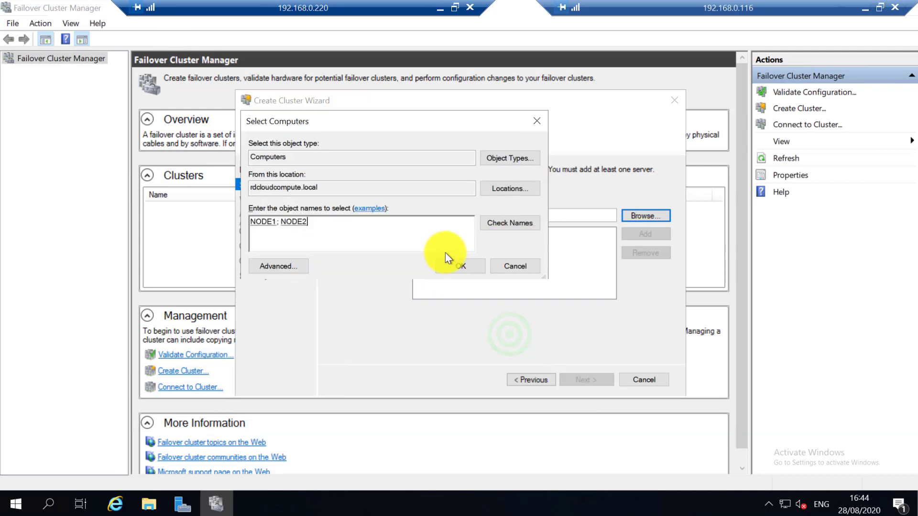
click(448, 264)
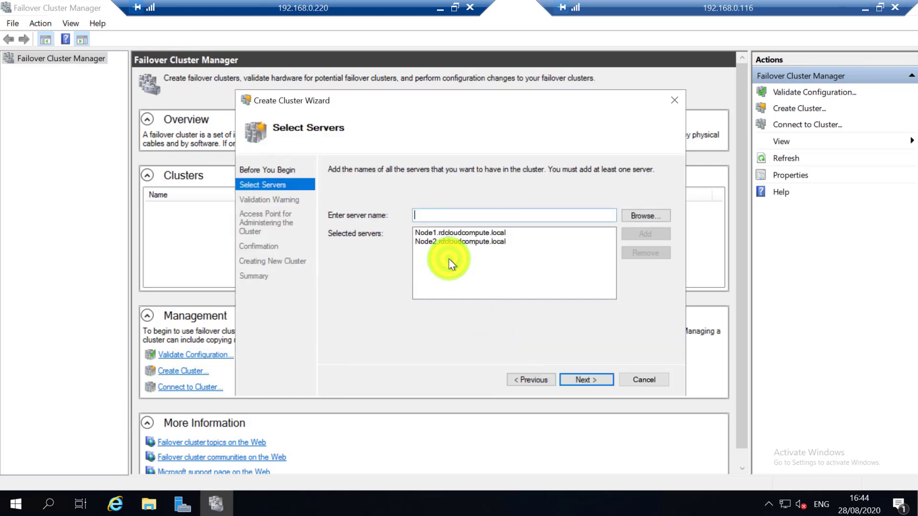
click(569, 383)
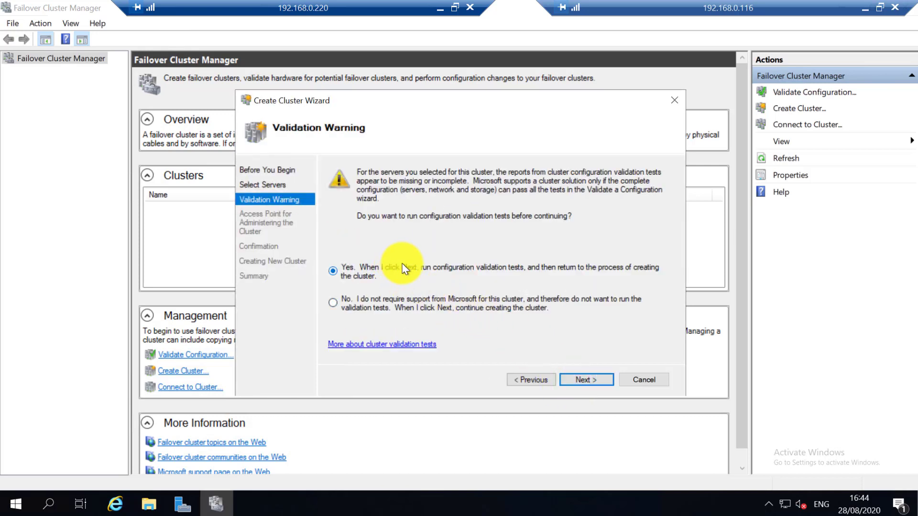
click(576, 379)
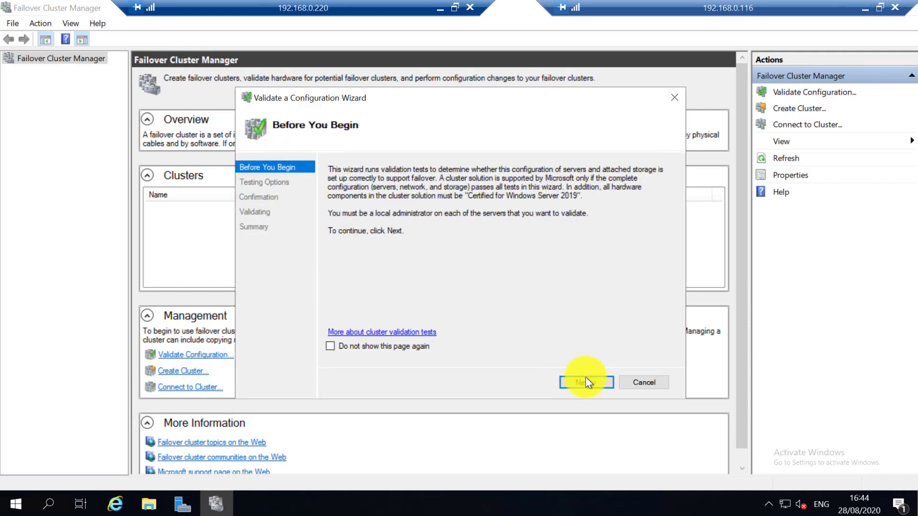
Run all validation tests on Node1 and Node2, then open the report of the failed disk test.
click(586, 380)
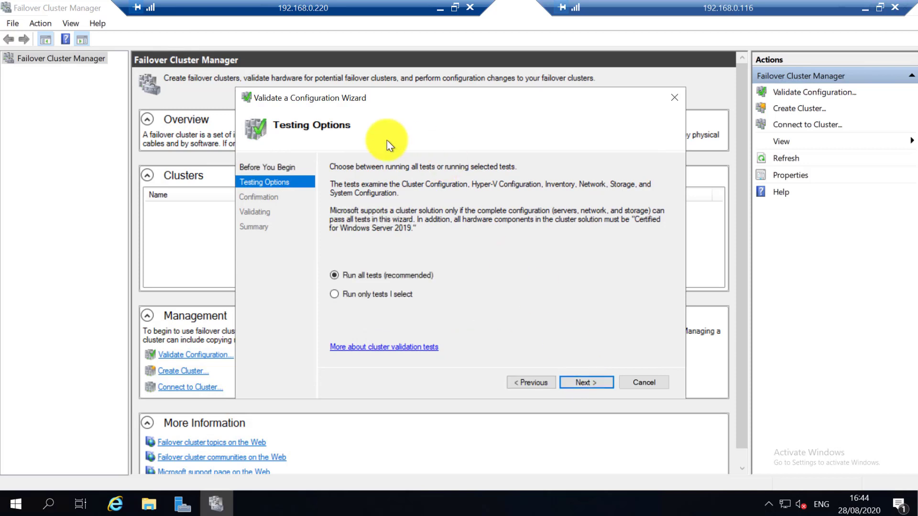
click(574, 384)
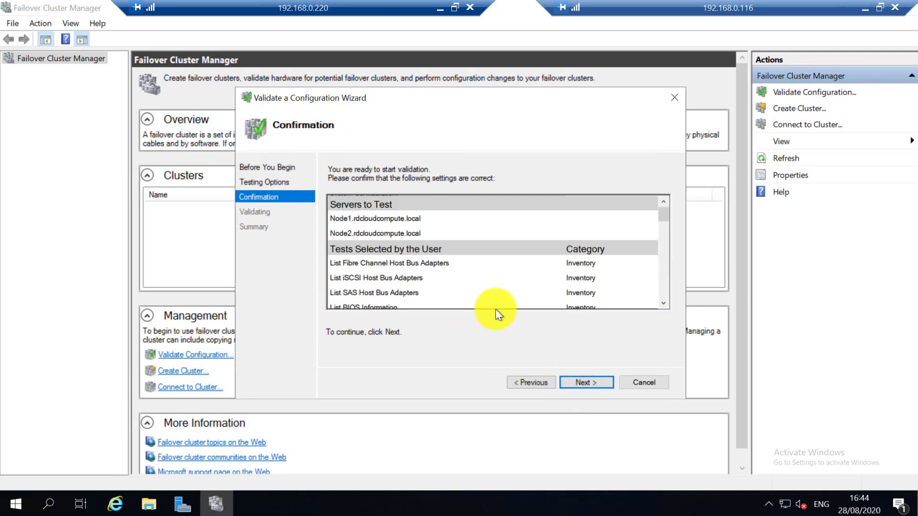
click(582, 384)
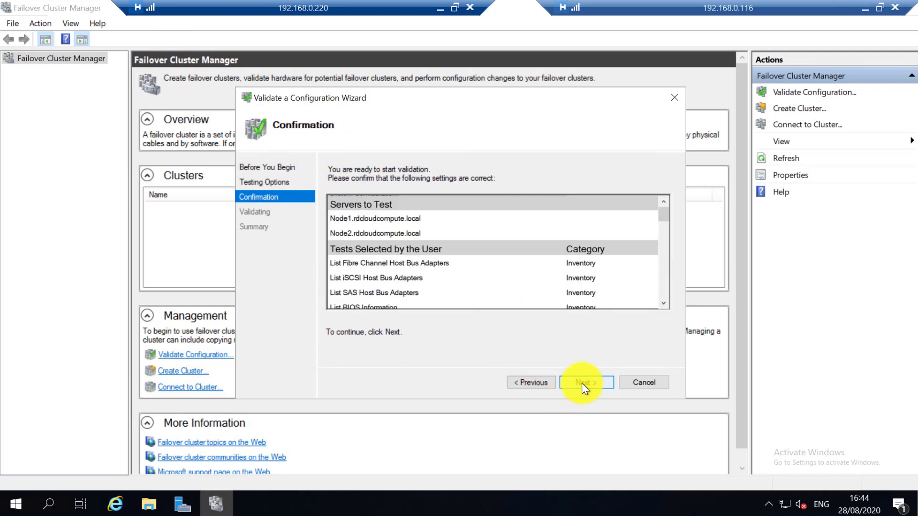
click(584, 383)
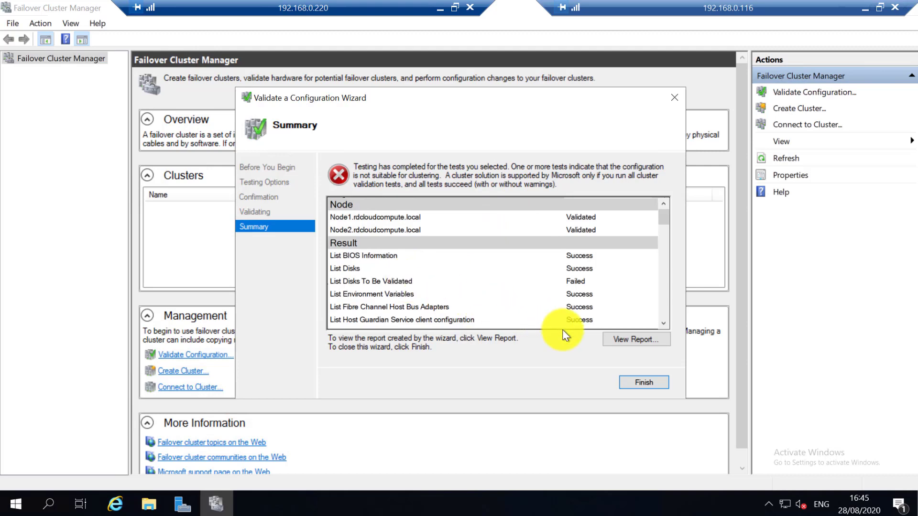
click(613, 340)
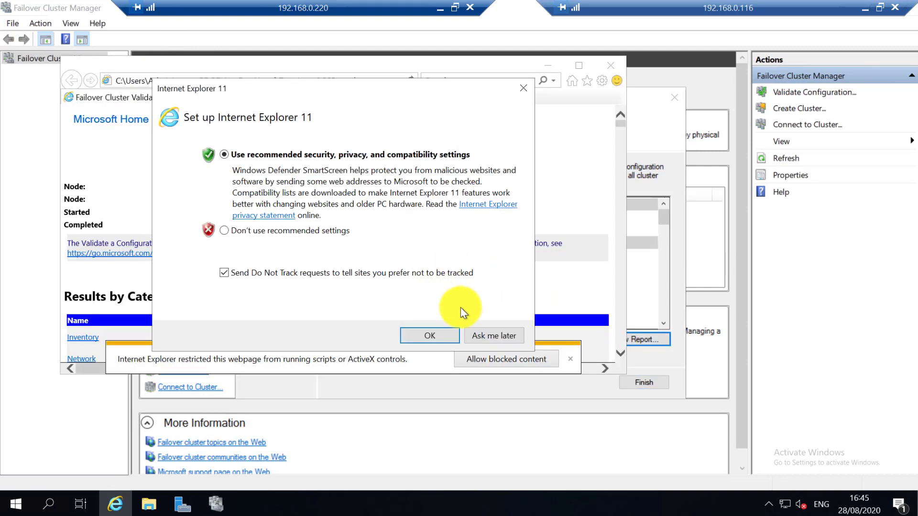
Clear Internet Explorer's first-run and security prompts, maximize the report and load its blocked content.
click(479, 335)
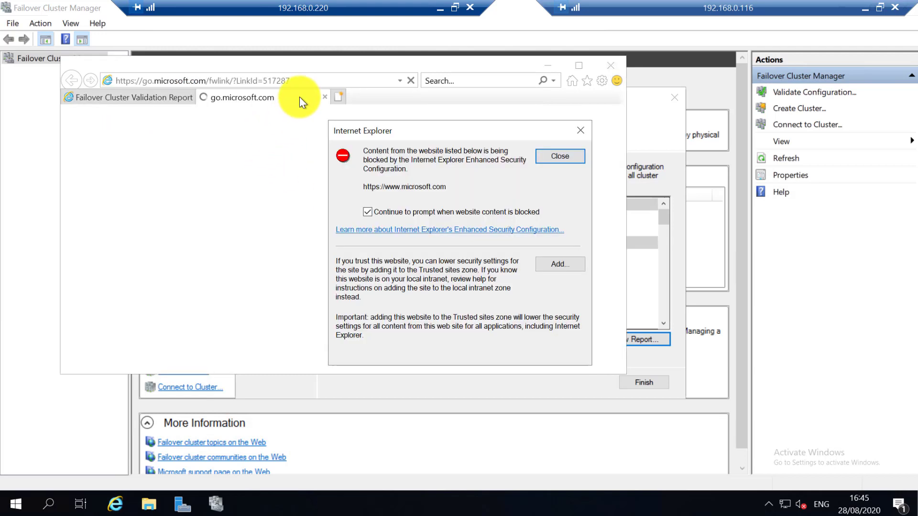
click(324, 93)
click(559, 156)
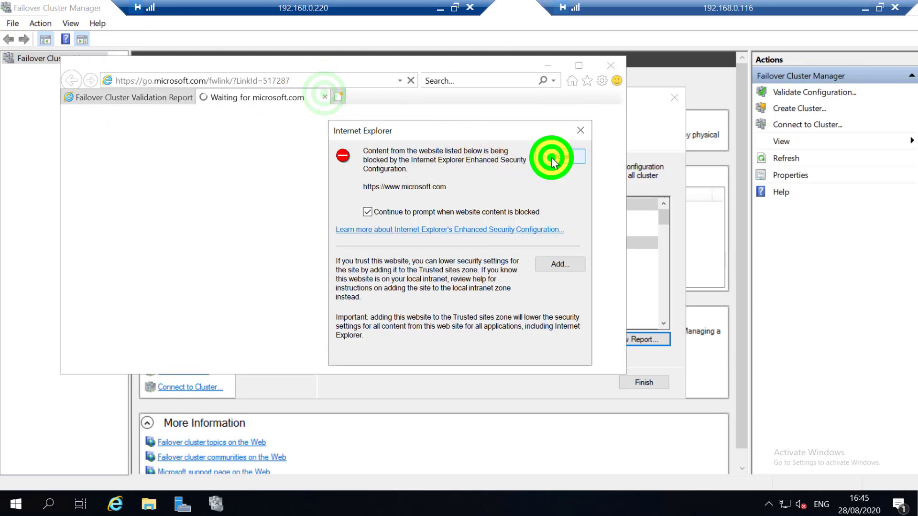
click(325, 97)
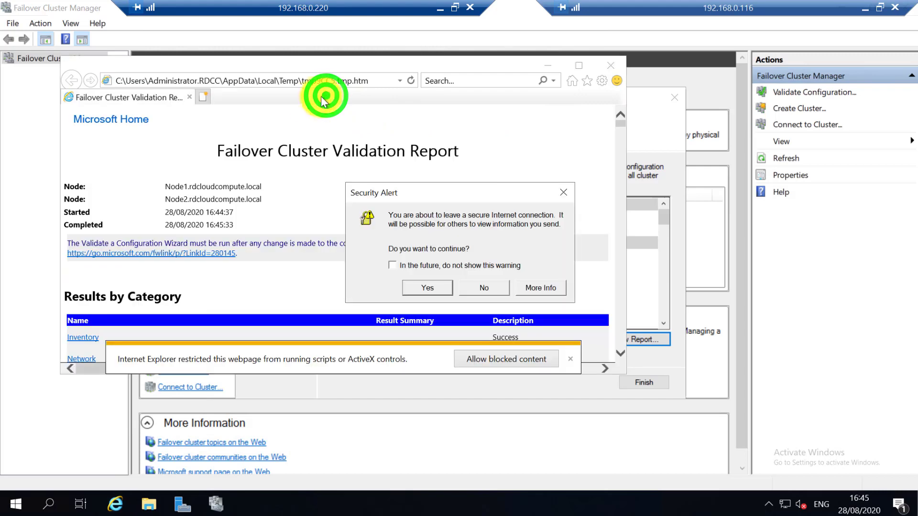
click(427, 282)
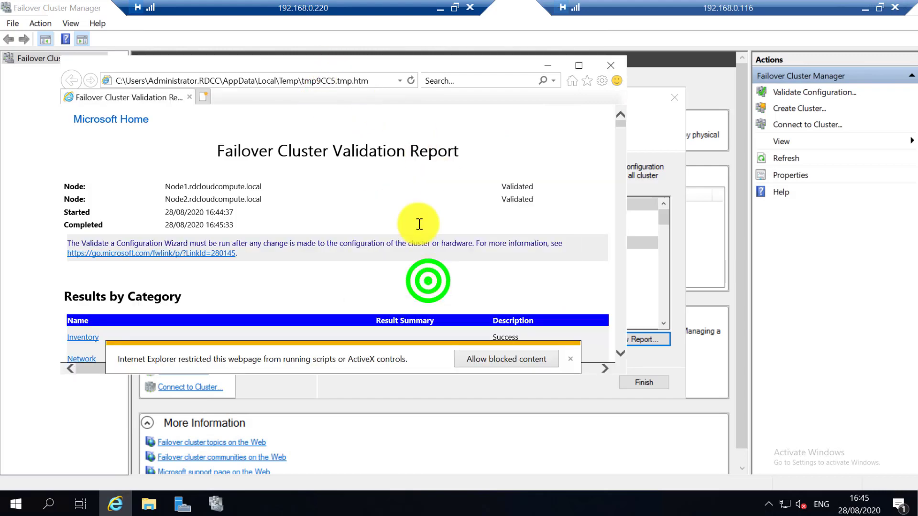
double_click(379, 63)
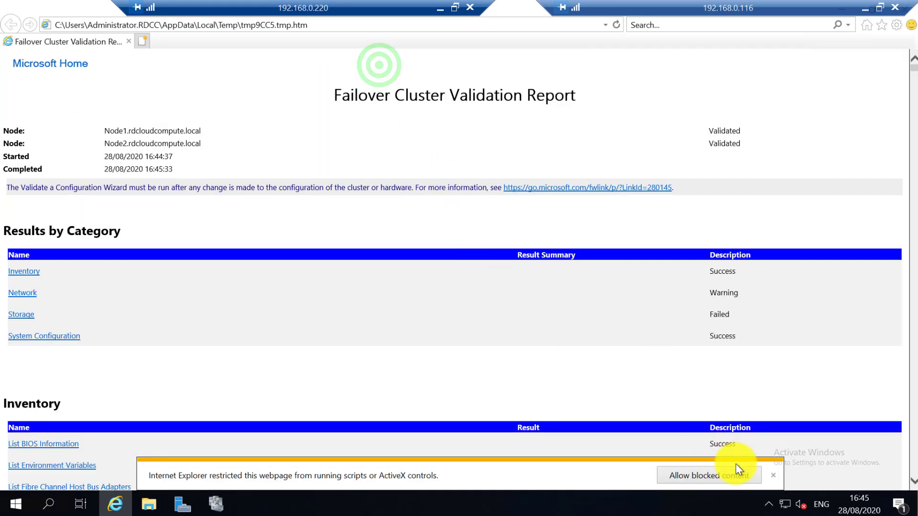
click(721, 475)
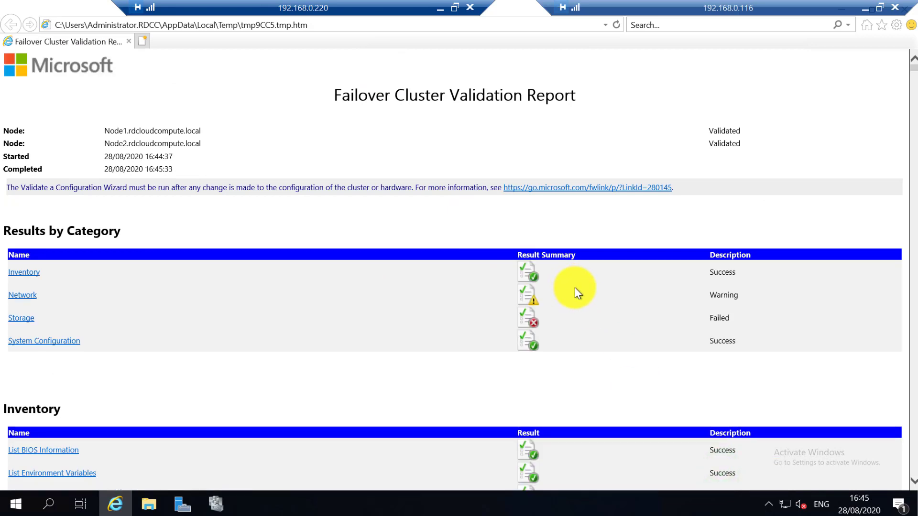
scroll(564, 292, down, 2)
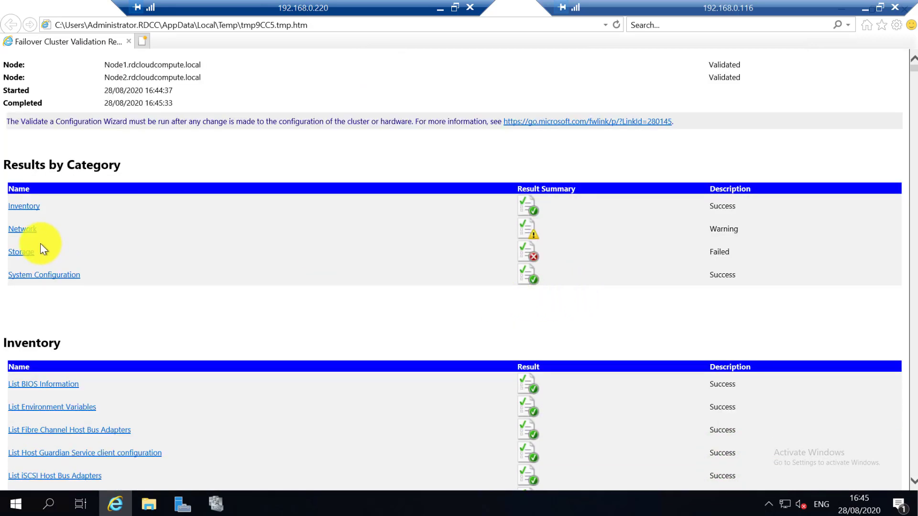
Read the Validate Network Communication warning in the report's Network results.
click(25, 232)
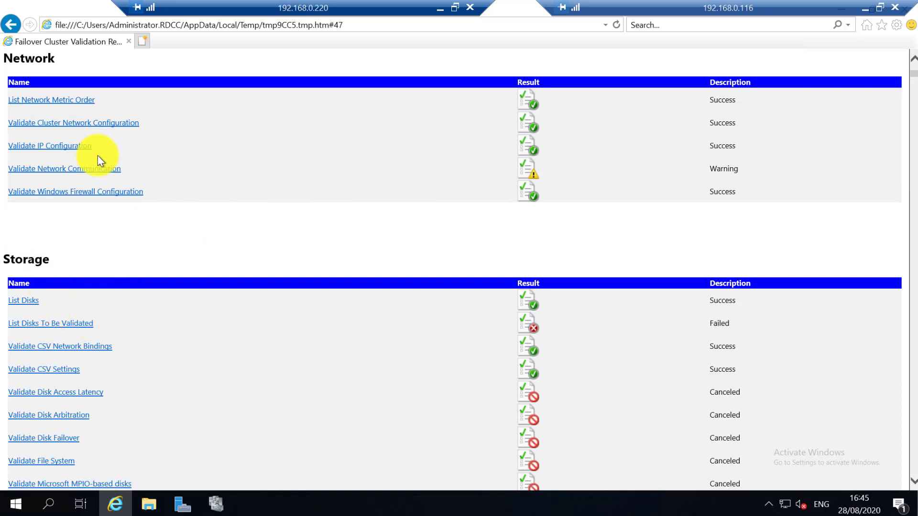
click(76, 169)
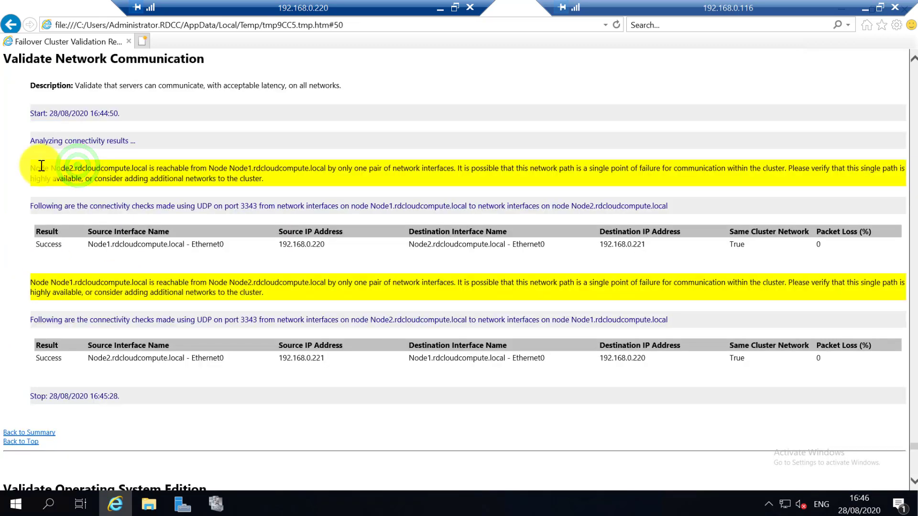
drag(40, 165, 270, 180)
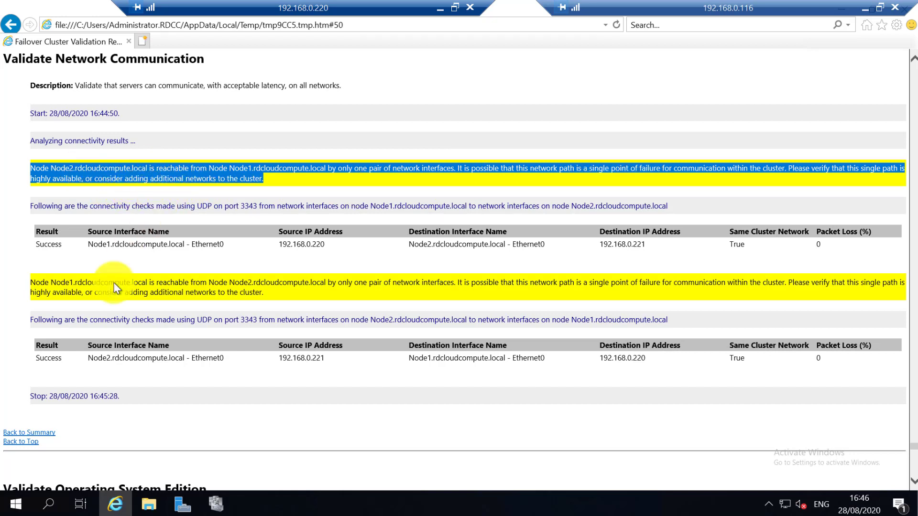
click(30, 433)
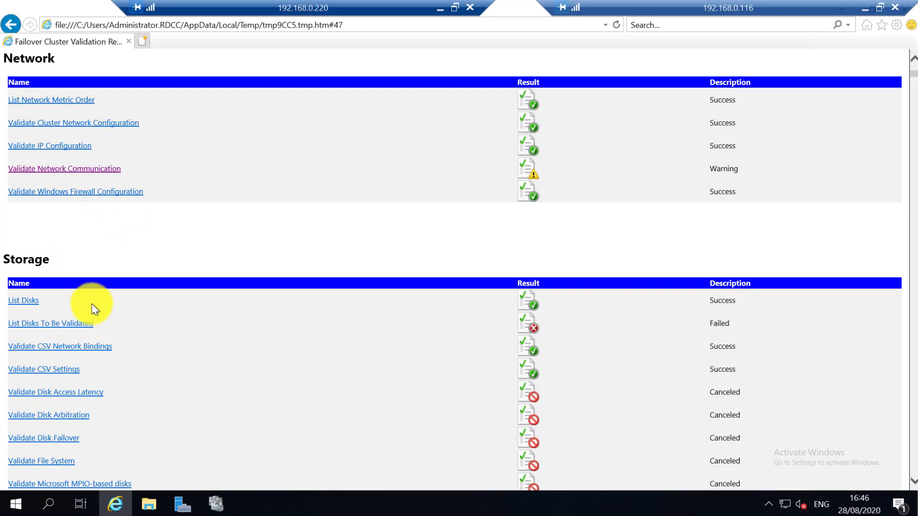
Read the List Disks To Be Validated failure details in the Storage results.
click(72, 323)
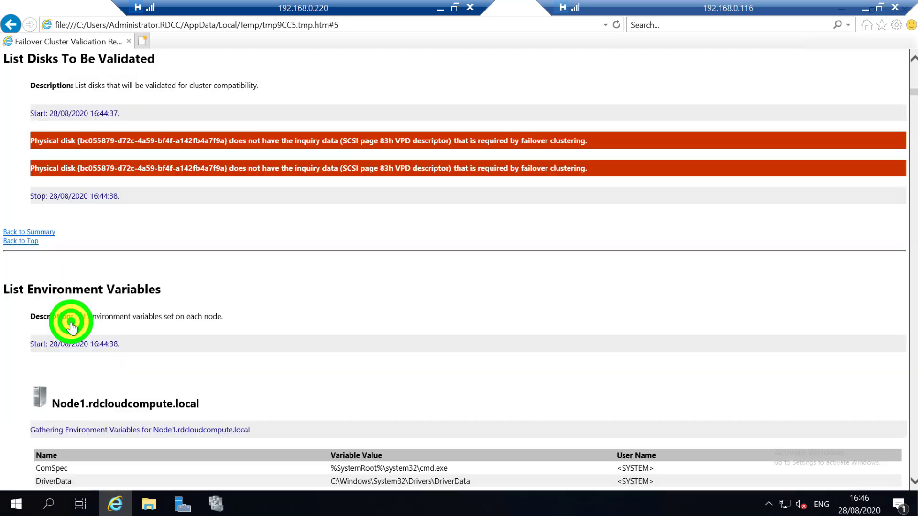
drag(61, 140, 390, 153)
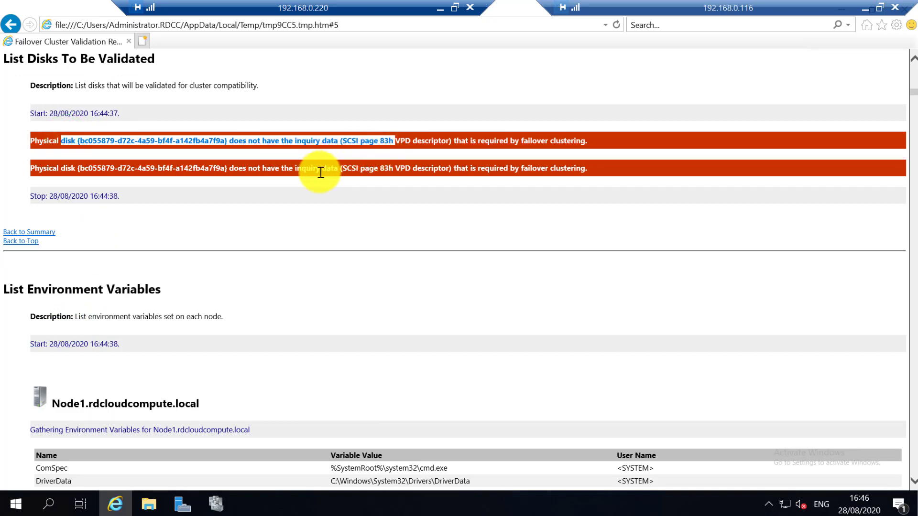
scroll(320, 177, down, 1)
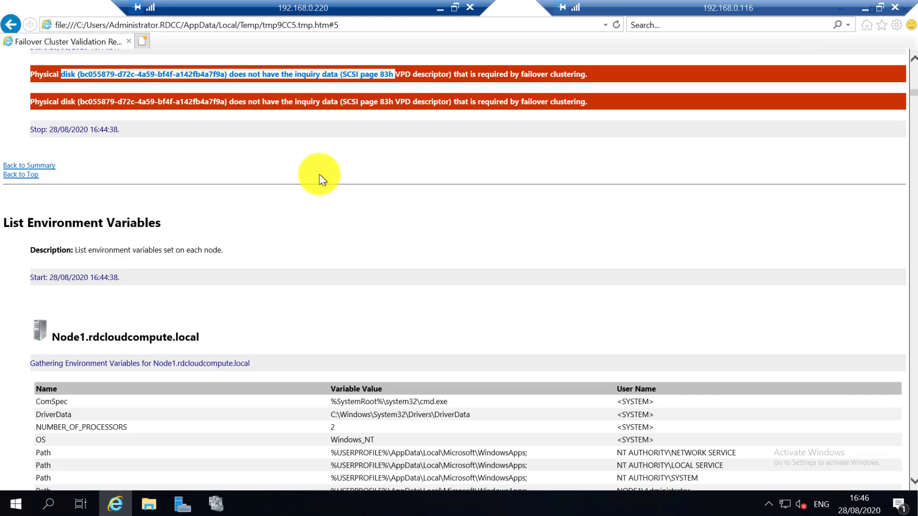
click(24, 165)
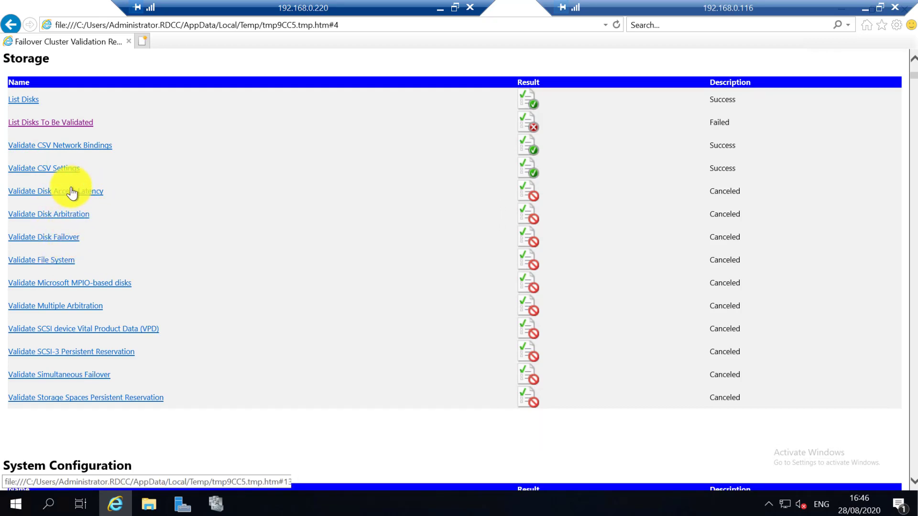
scroll(71, 184, up, 1)
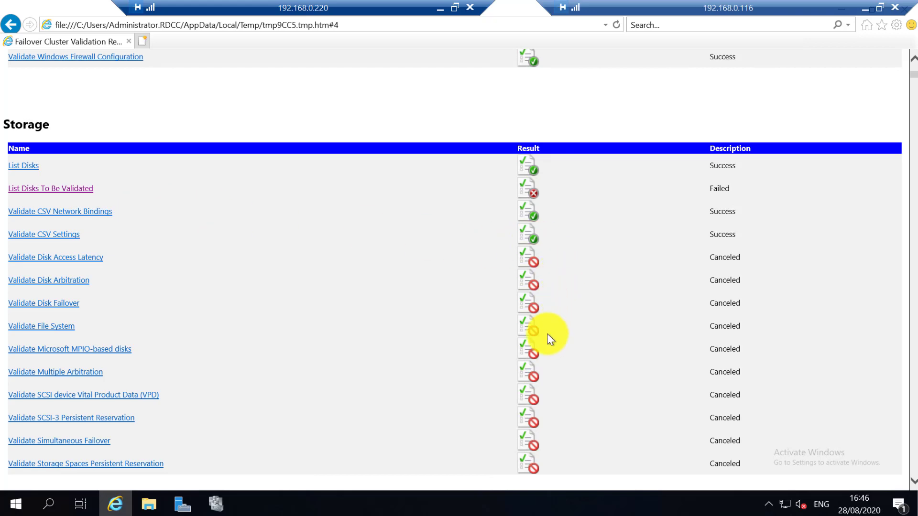
scroll(548, 337, down, 2)
scroll(563, 358, up, 2)
scroll(568, 349, up, 15)
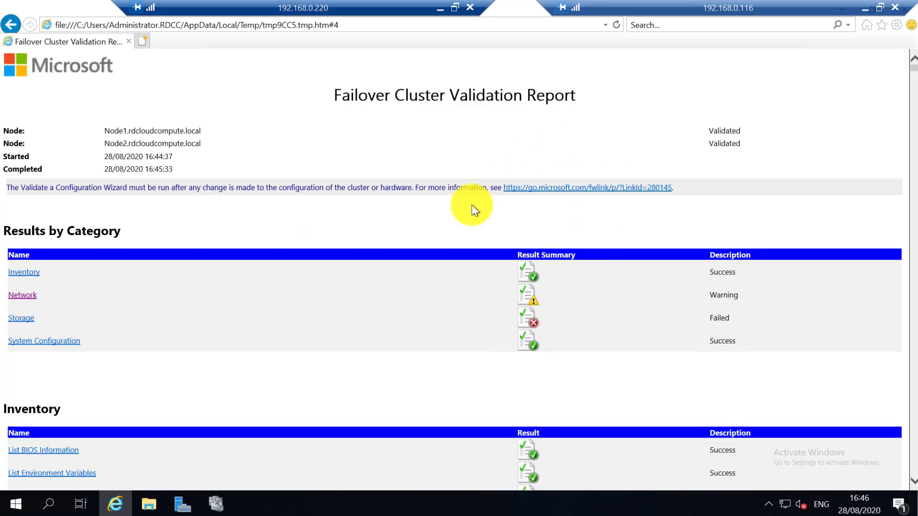
Close the validation report and finish the validation wizard.
click(506, 4)
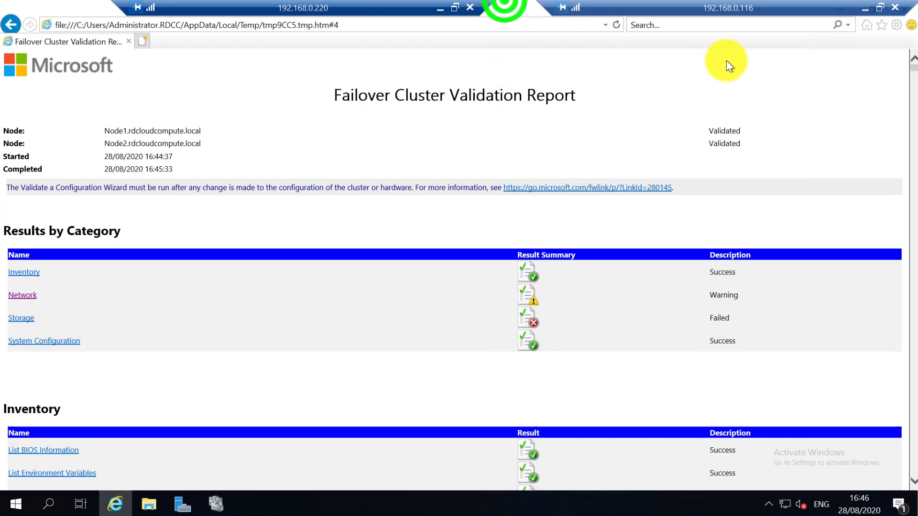
drag(751, 4, 702, 4)
click(902, 9)
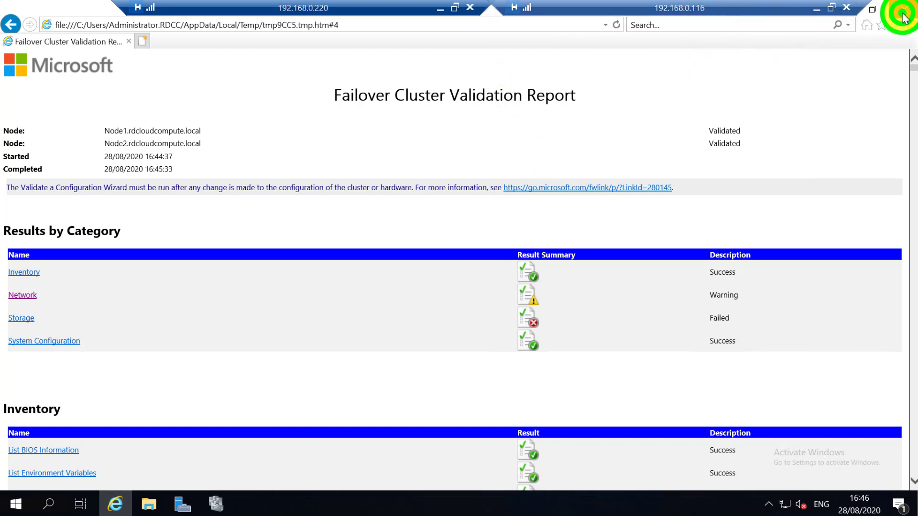
click(641, 387)
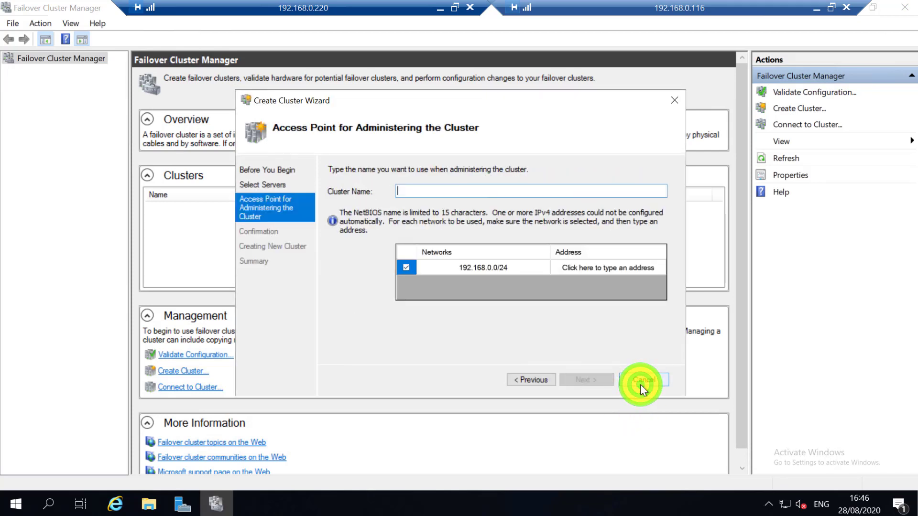
Name the cluster Cluster1 with address 192.168.0.233 and continue to confirmation.
click(422, 186)
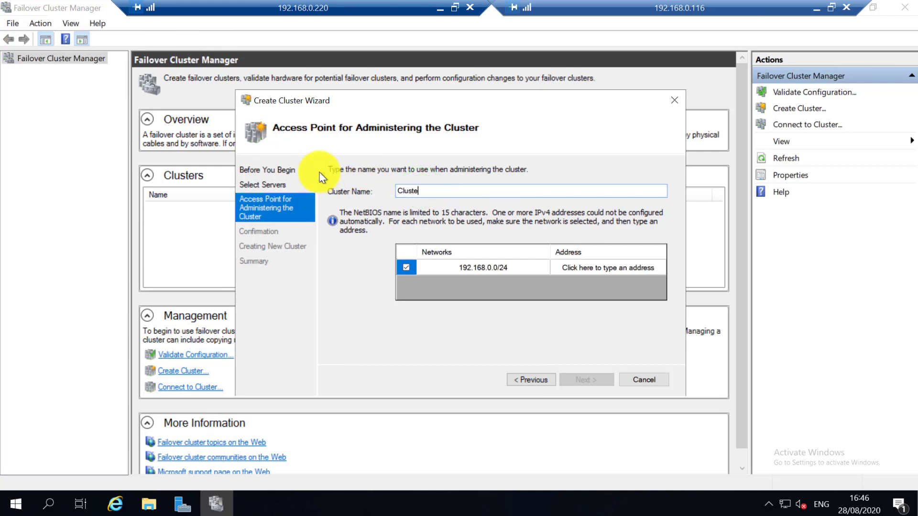
text(Cluster)
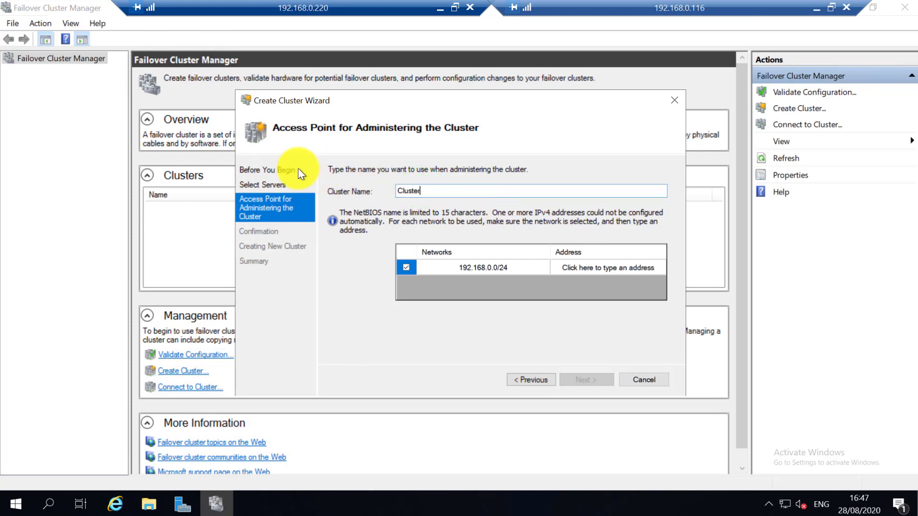
text(1)
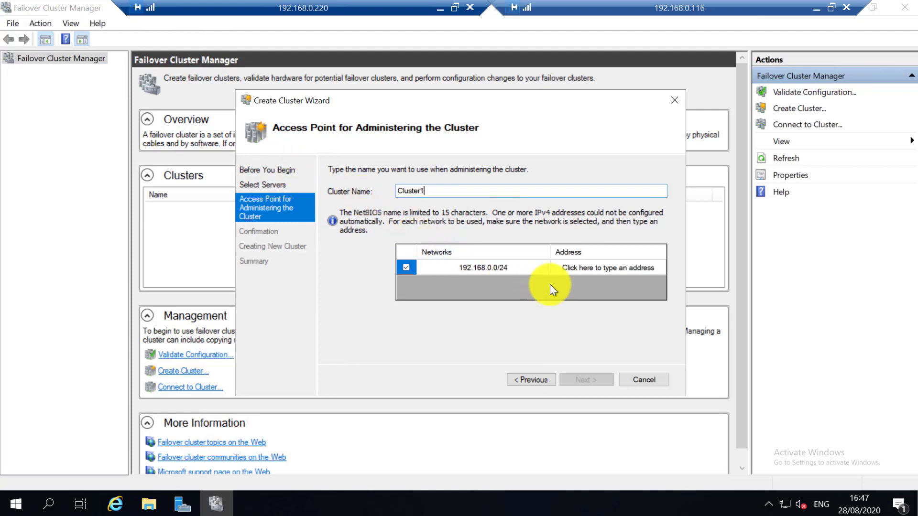
click(557, 266)
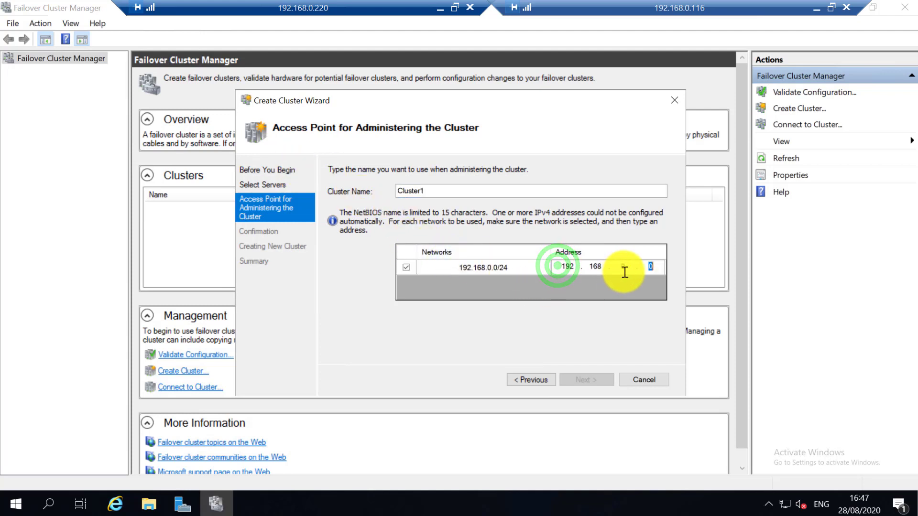
click(649, 267)
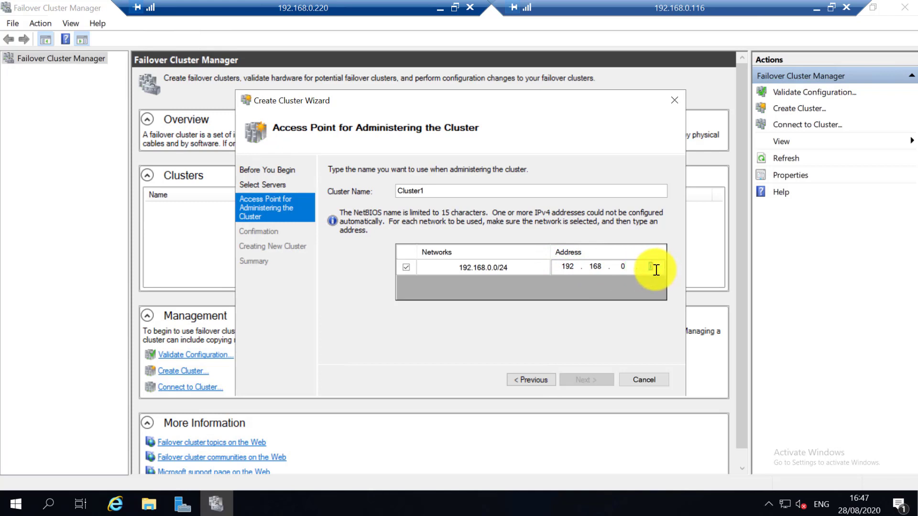
text(233)
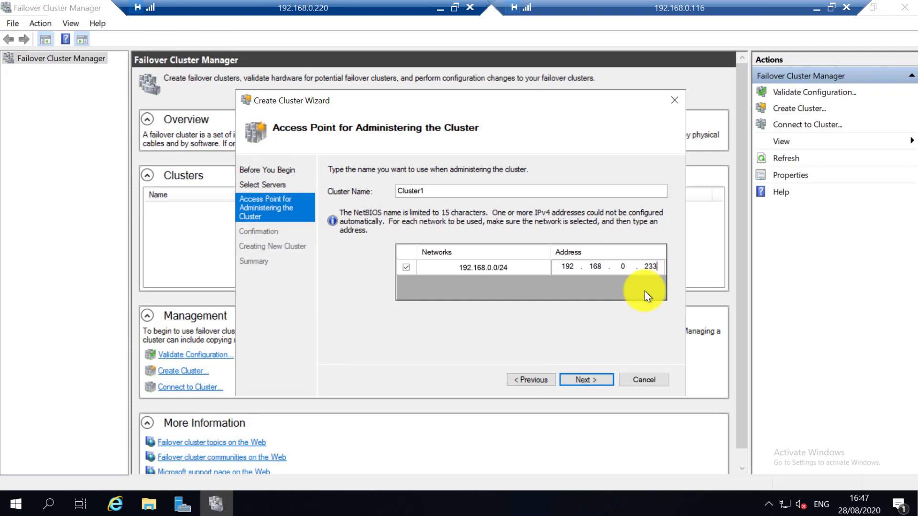
click(585, 347)
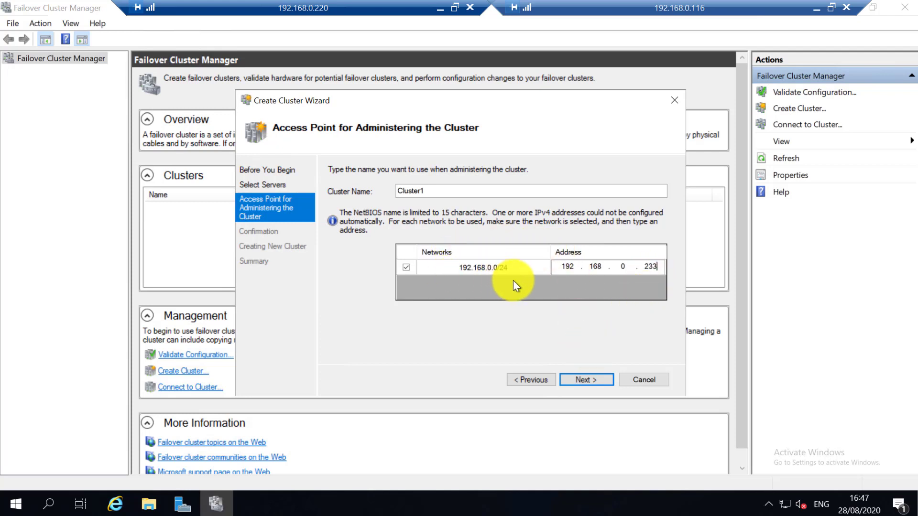
click(525, 267)
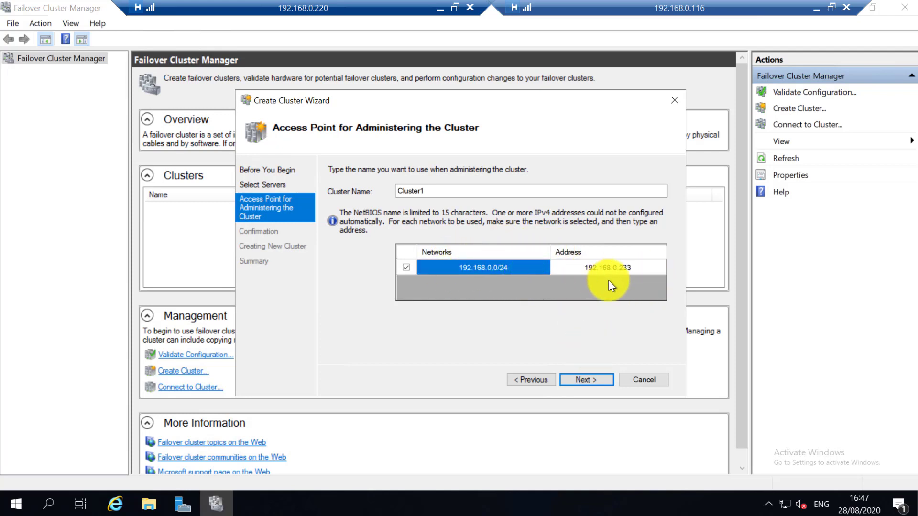
click(582, 378)
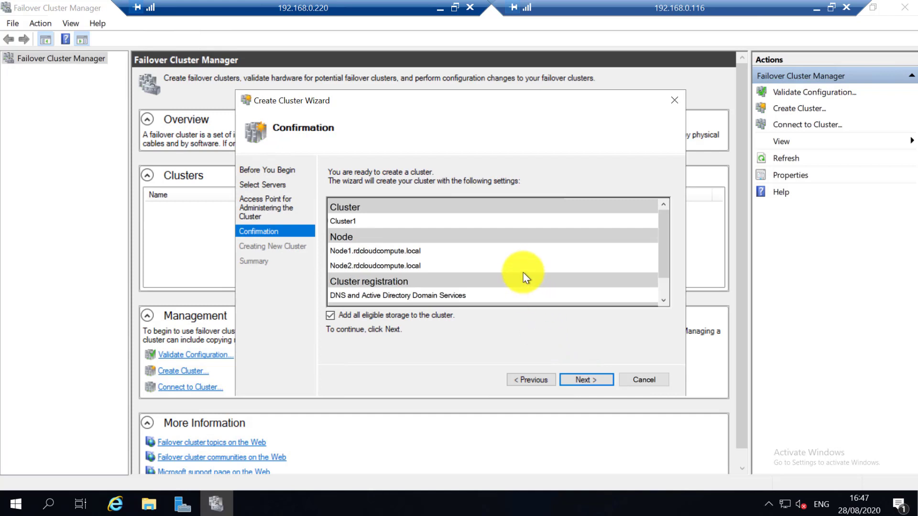
Review Cluster1's settings for both nodes and 192.168.0.233, then create the cluster.
scroll(518, 263, down, 1)
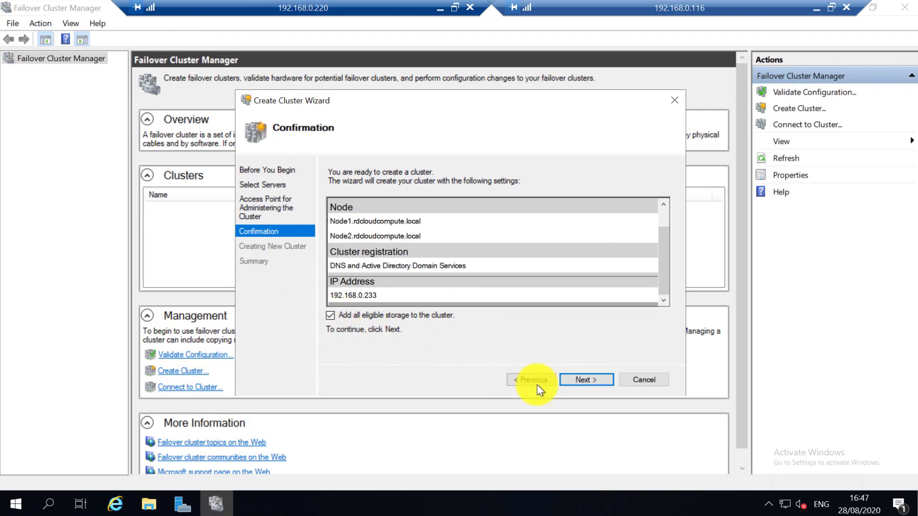
click(595, 380)
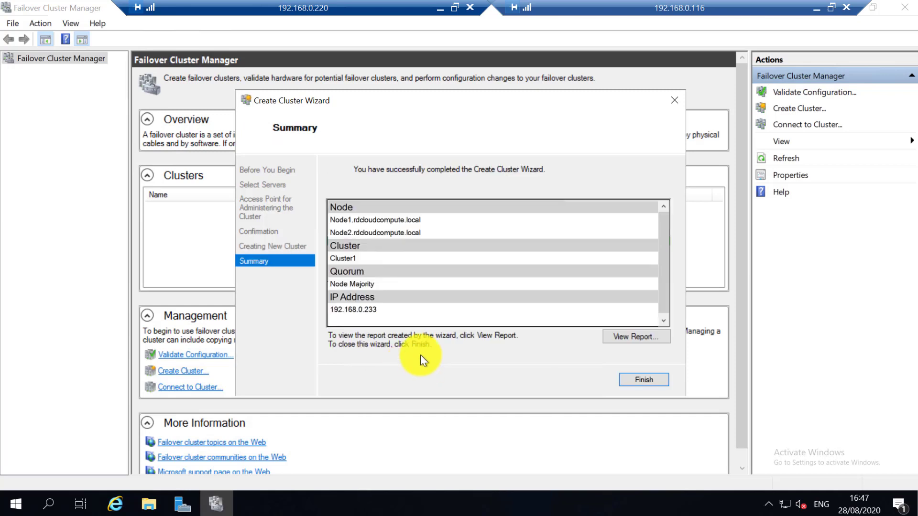
Check the creation report confirming Cluster1 was created, close it, and finish the wizard.
click(636, 336)
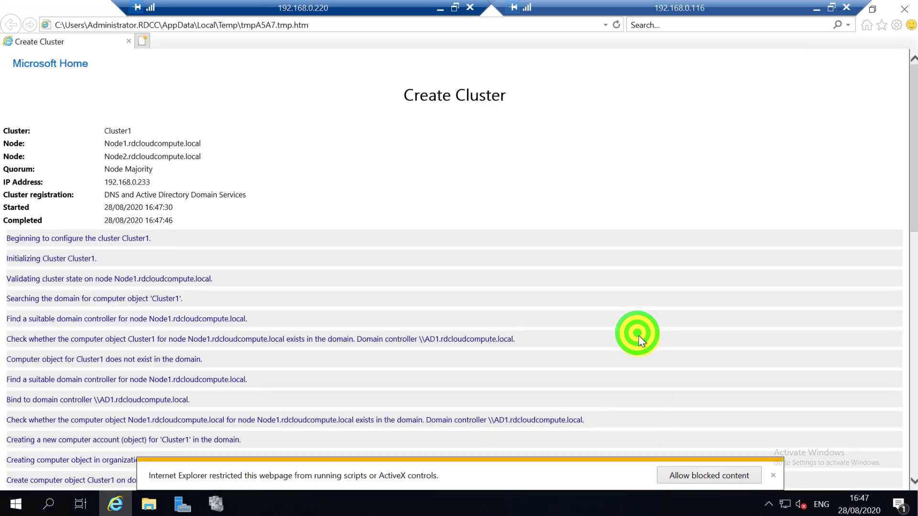
scroll(608, 323, down, 10)
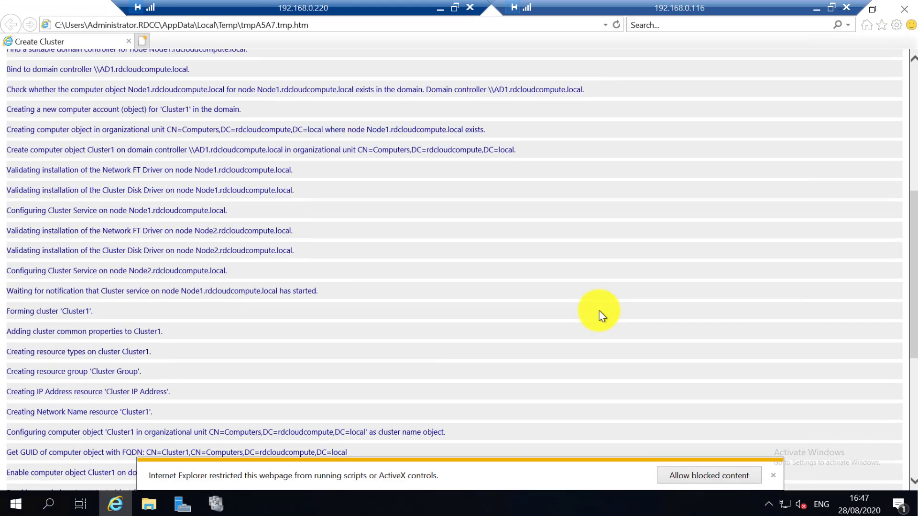
scroll(600, 315, down, 2)
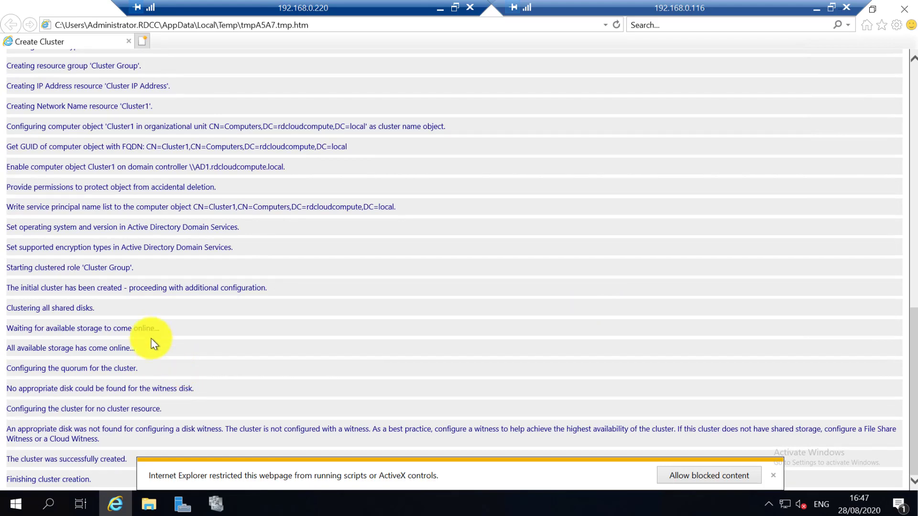
click(727, 478)
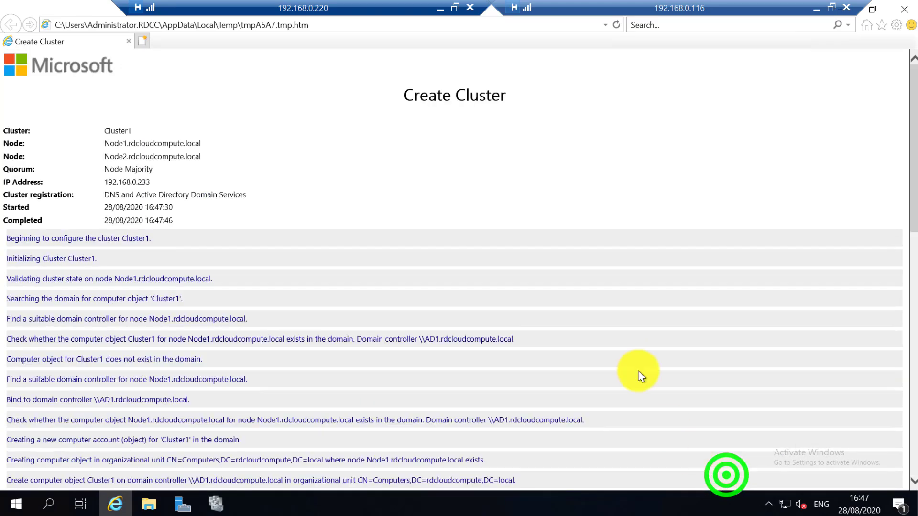
scroll(633, 363, down, 6)
scroll(633, 373, down, 5)
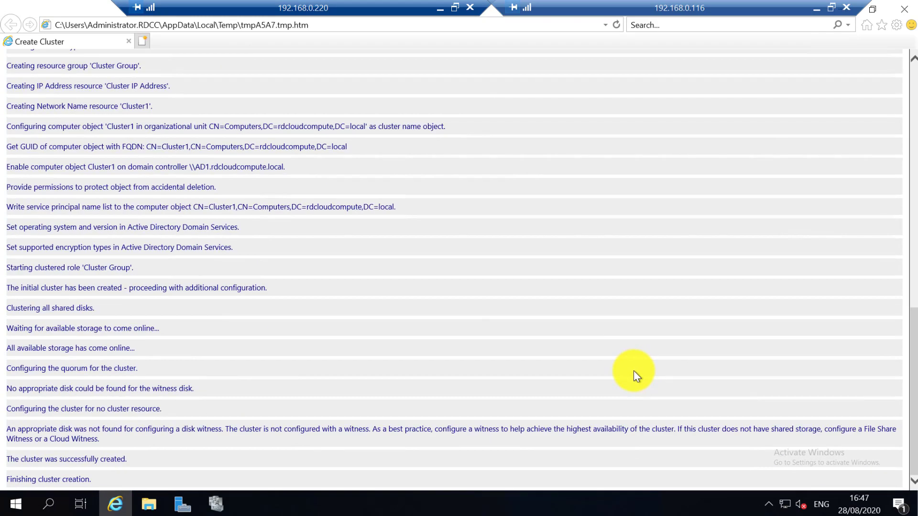
click(126, 463)
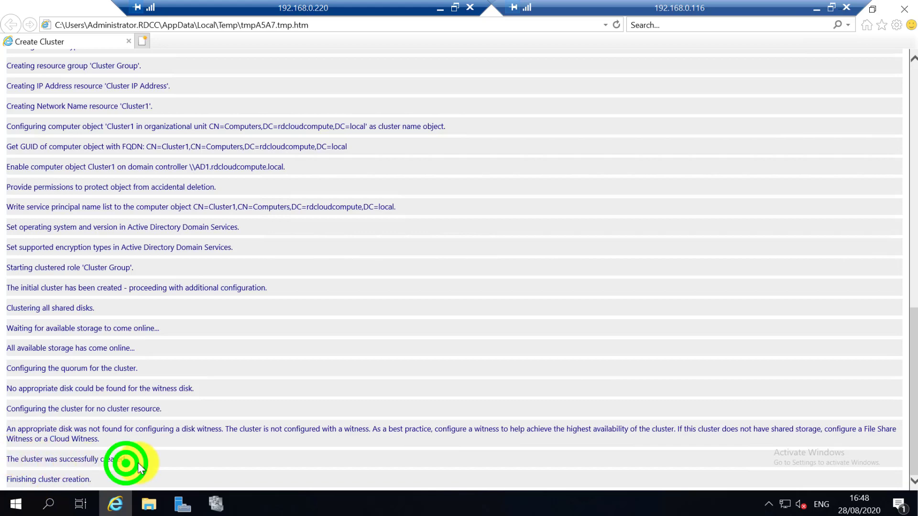
drag(125, 461, 16, 460)
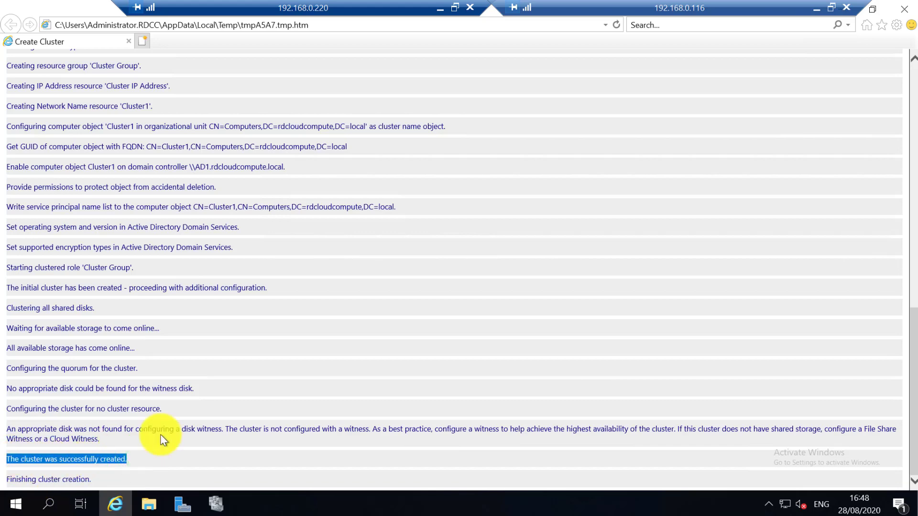
click(904, 9)
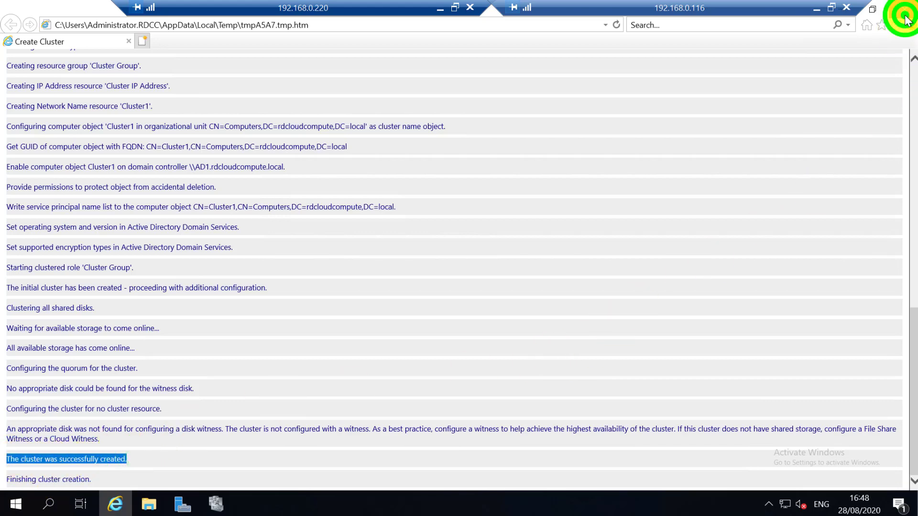
click(647, 379)
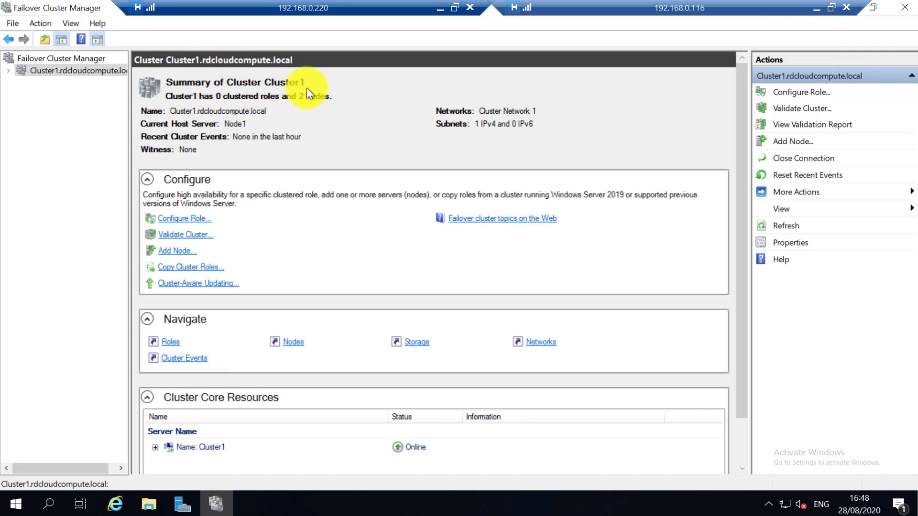
Scroll Cluster1's summary and expand the Name: Cluster1 core resource.
click(317, 100)
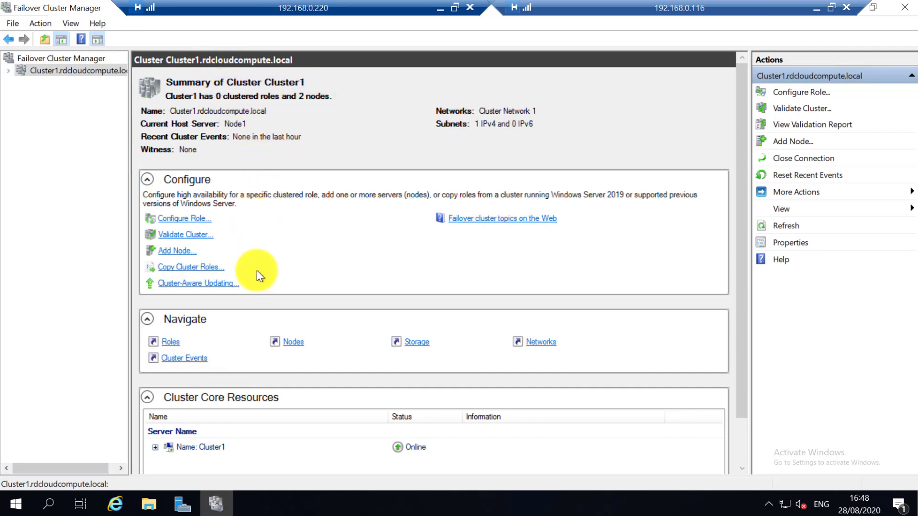
scroll(267, 373, down, 2)
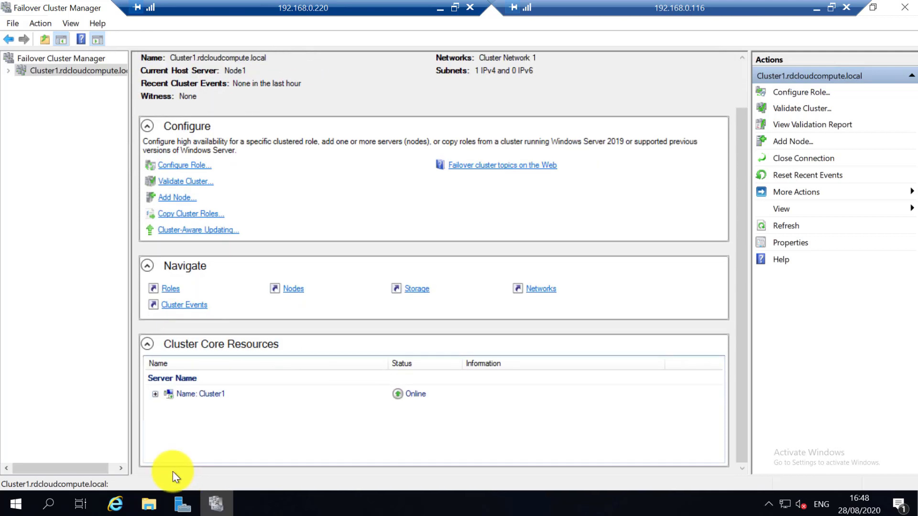
click(155, 394)
Inspect the IP Address resource's Dependencies, Policies and Advanced Policies unchanged, then expand Cluster1.
double_click(238, 411)
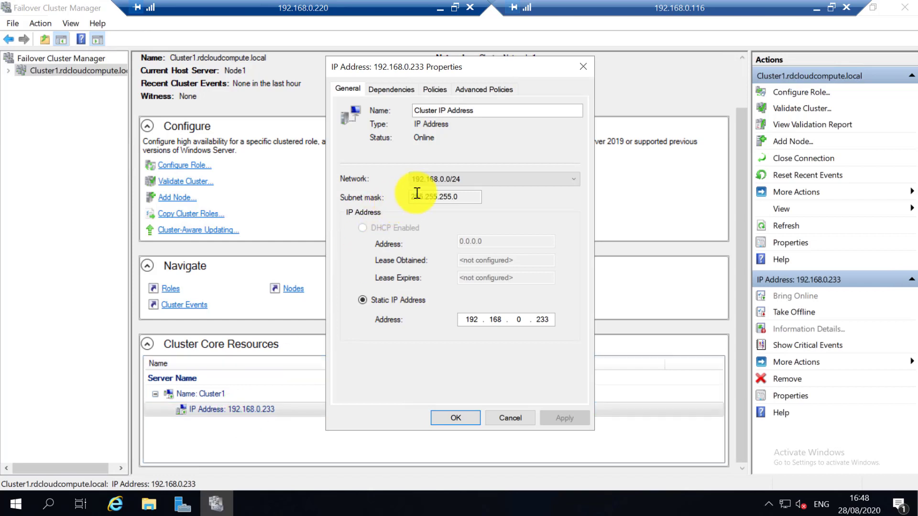
click(385, 91)
click(434, 89)
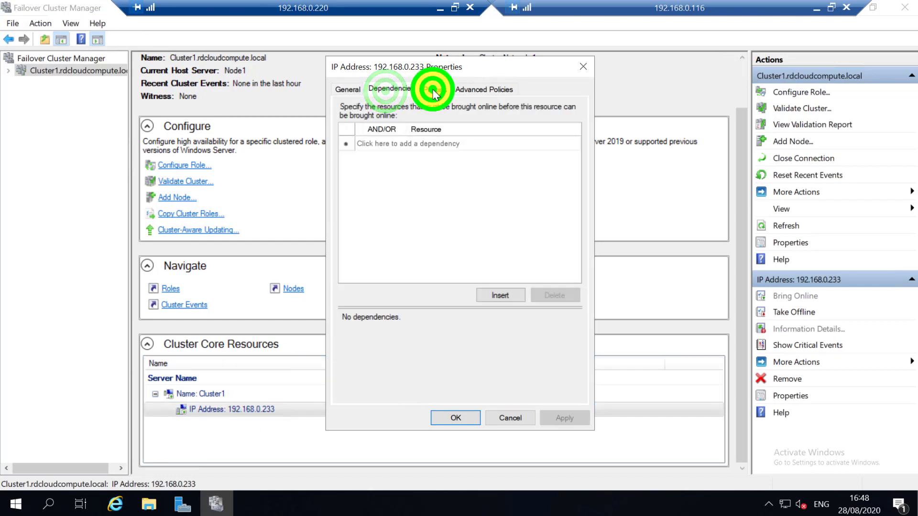
click(466, 91)
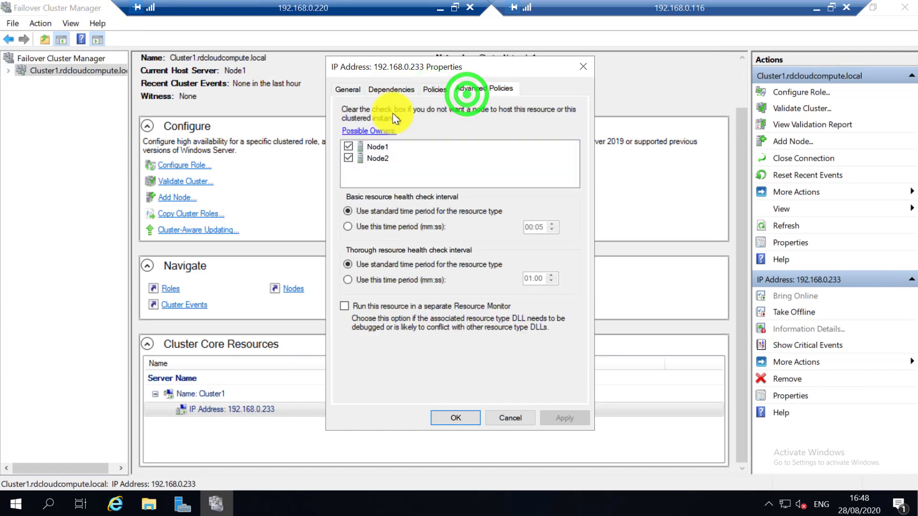
click(508, 420)
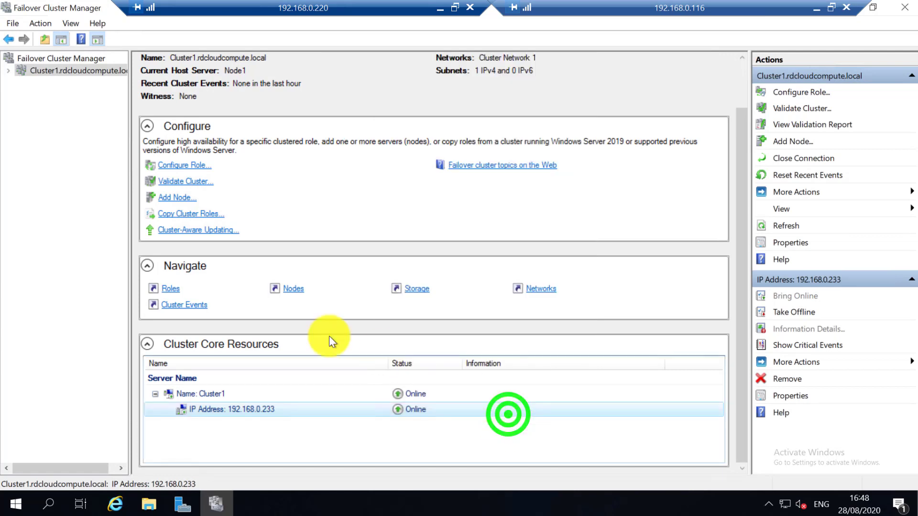
click(6, 70)
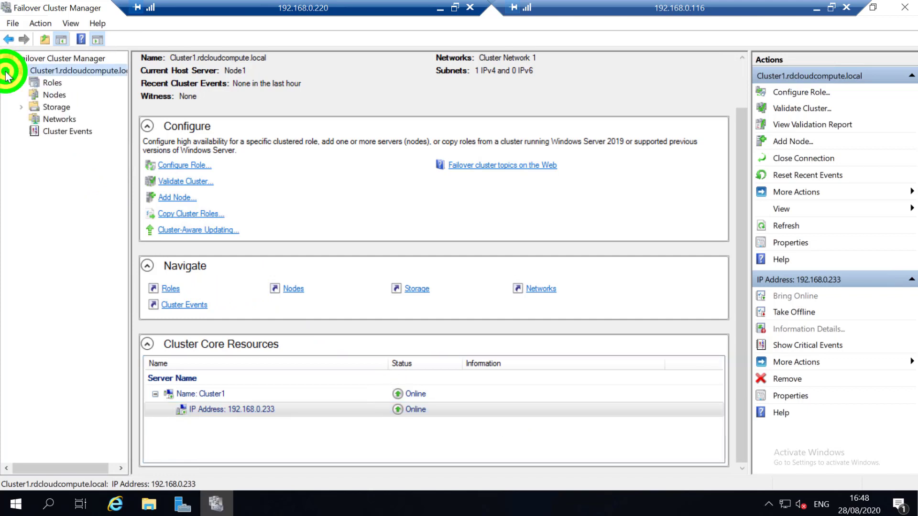
List the cluster nodes and browse Node1's network, roles, disks, pools and physical disks.
click(39, 81)
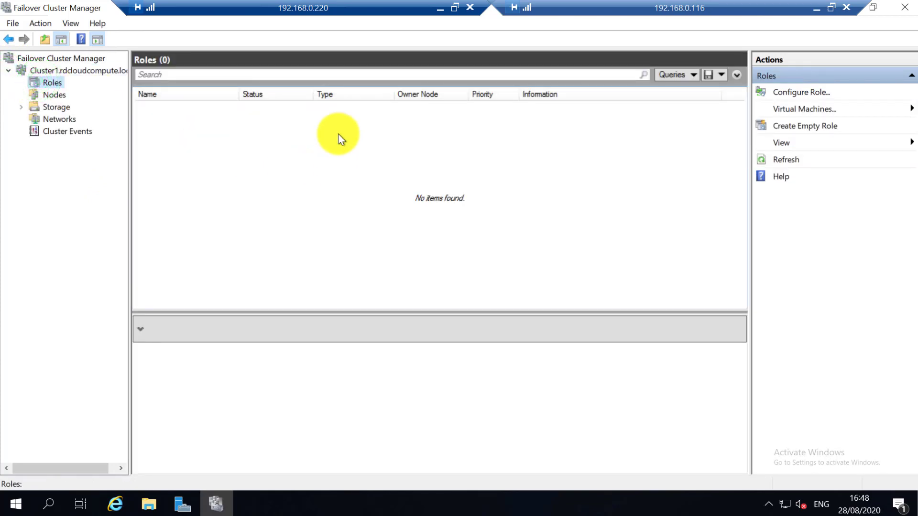
click(63, 97)
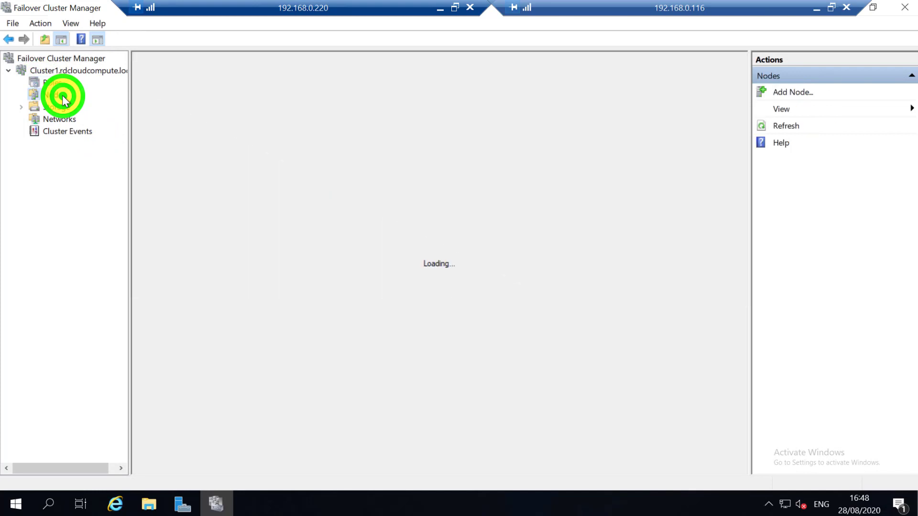
click(162, 106)
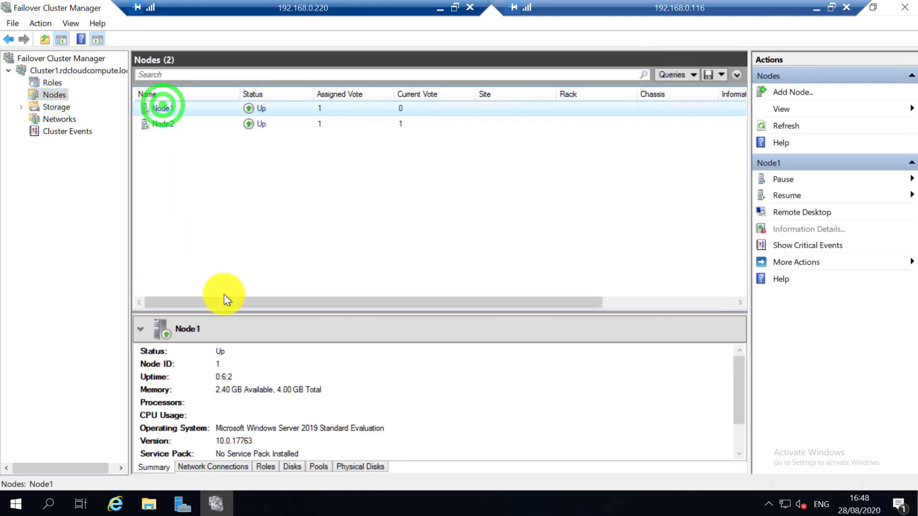
click(222, 466)
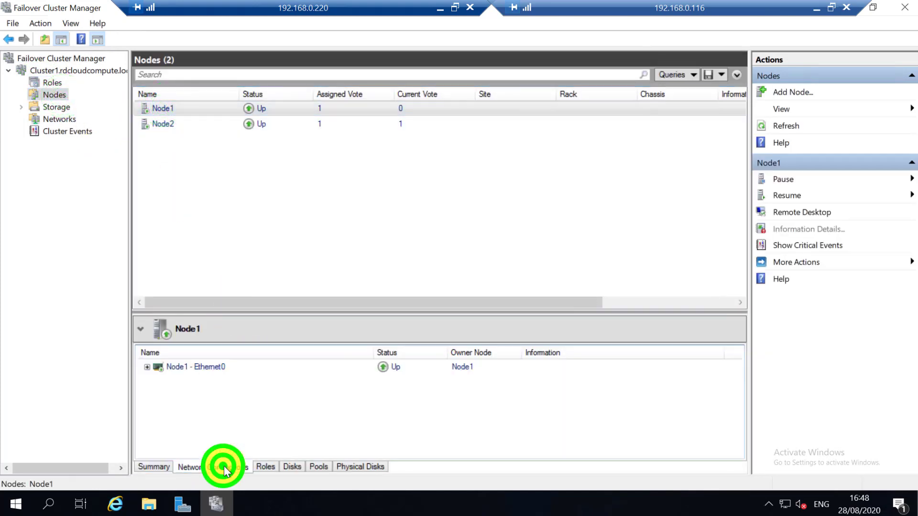
click(144, 367)
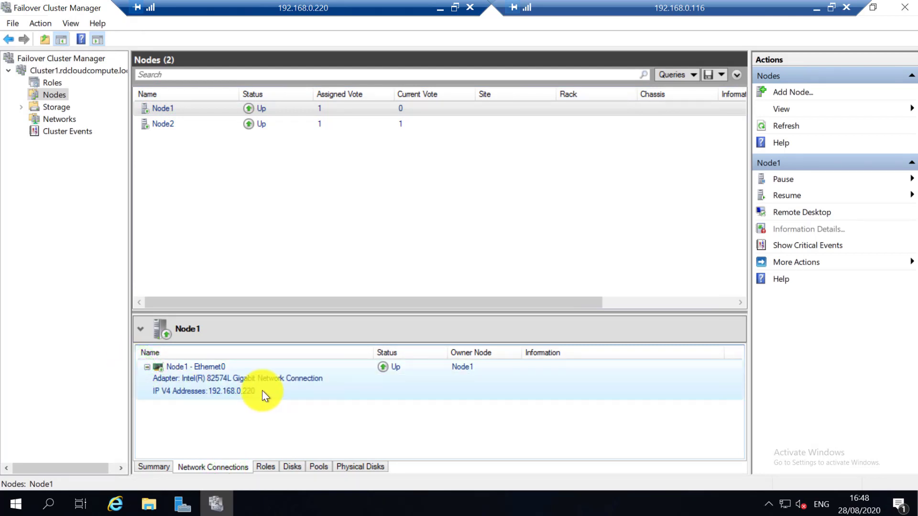
click(266, 464)
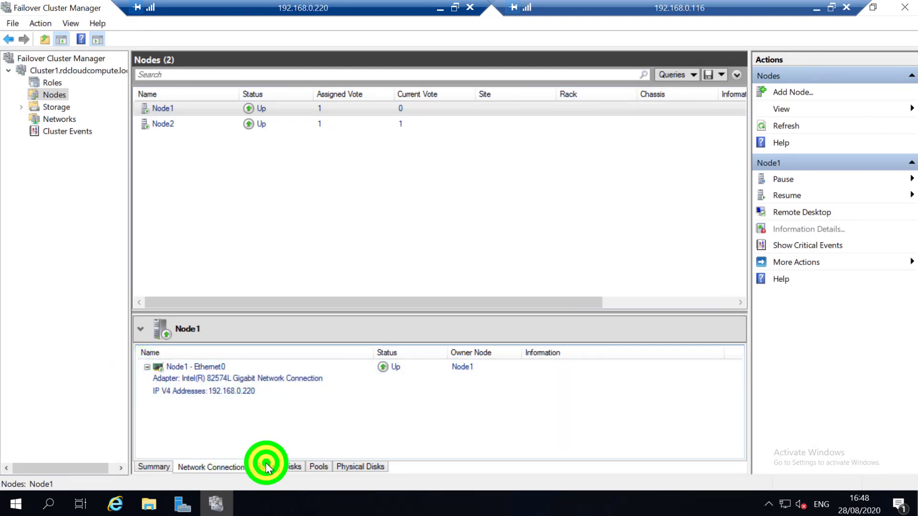
click(293, 466)
click(321, 466)
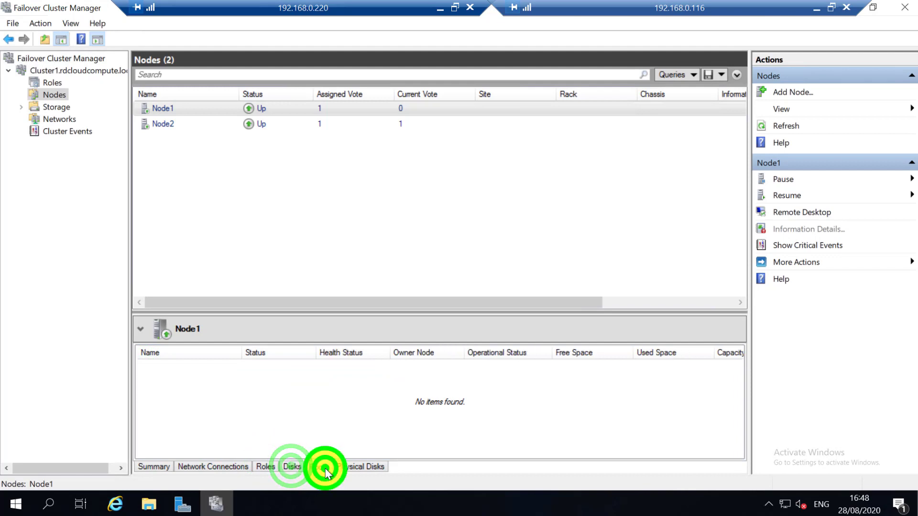
click(360, 468)
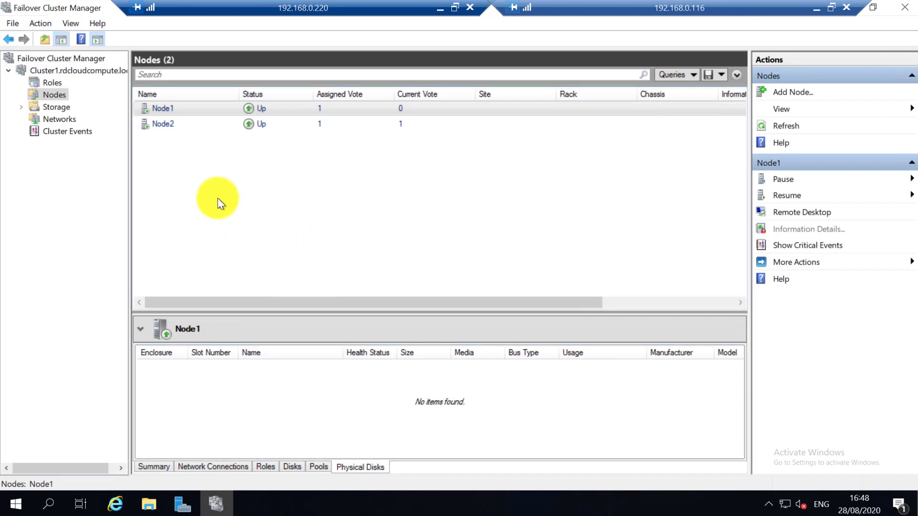
Show Node2's physical disk details and expand the Storage section.
click(163, 128)
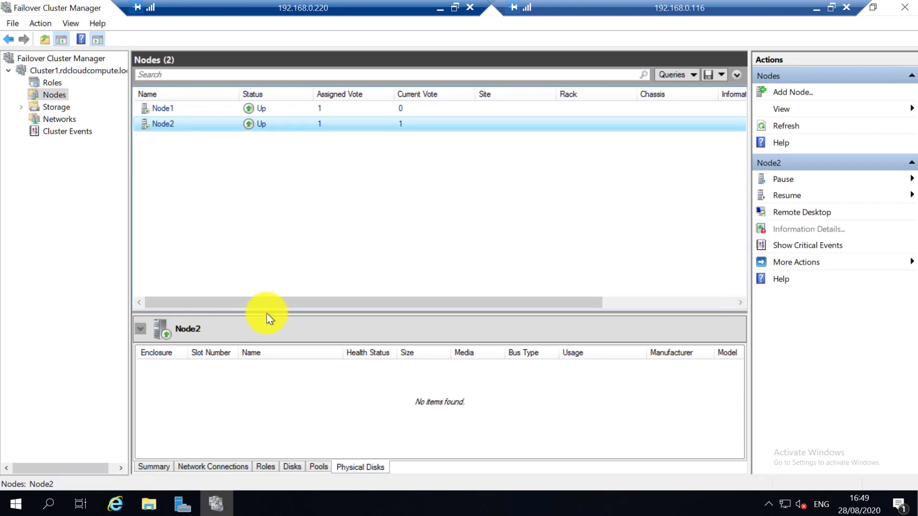
drag(269, 301, 162, 306)
click(20, 107)
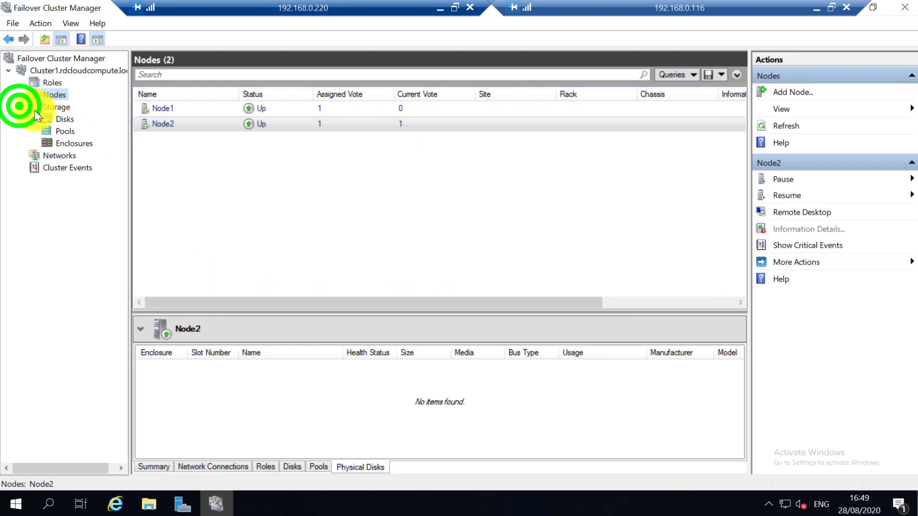
Browse Storage, Disks and Pools, then select Cluster Network 1 on the Networks page.
click(58, 110)
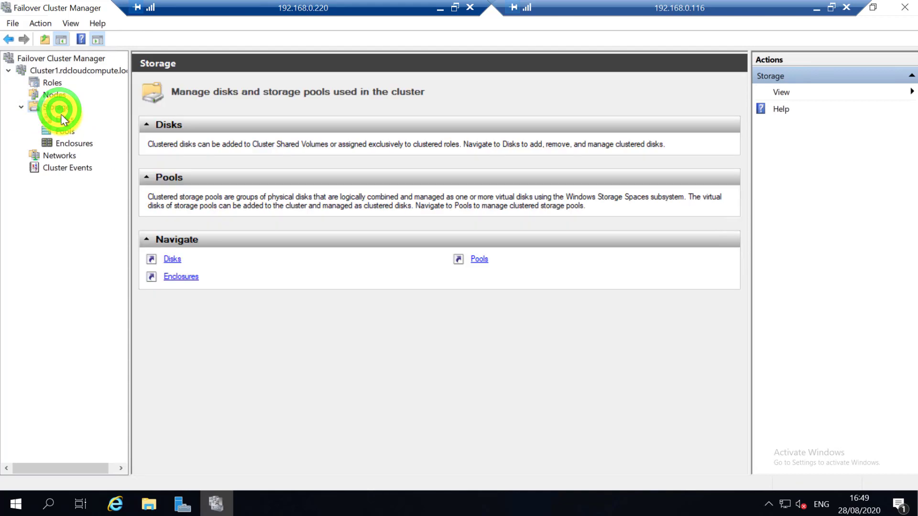
click(58, 119)
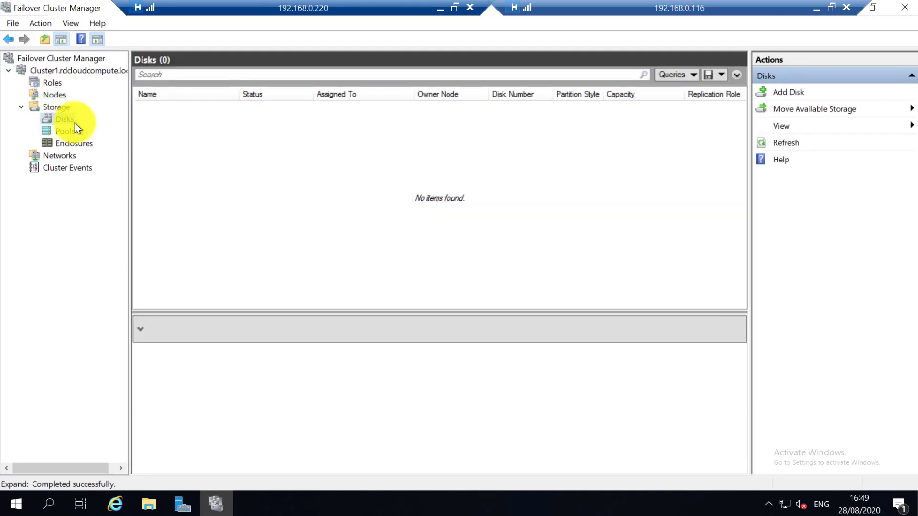
click(66, 133)
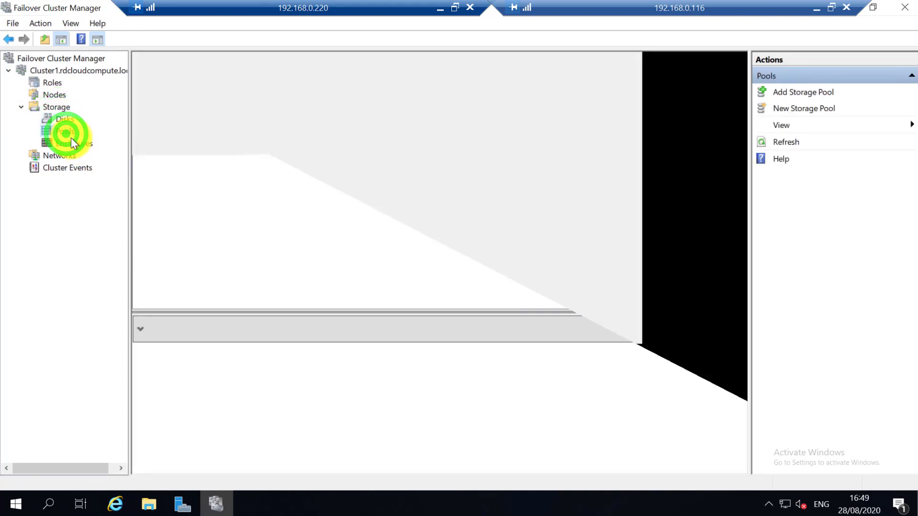
click(75, 151)
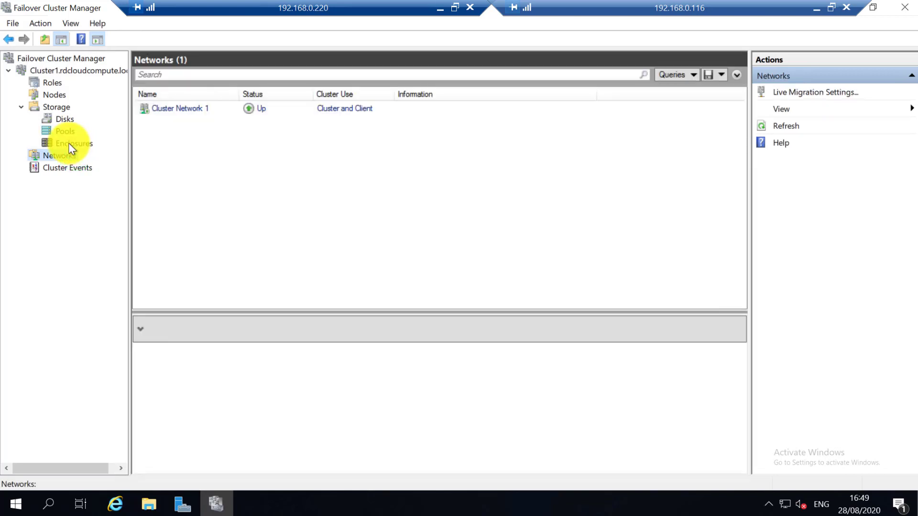
click(161, 109)
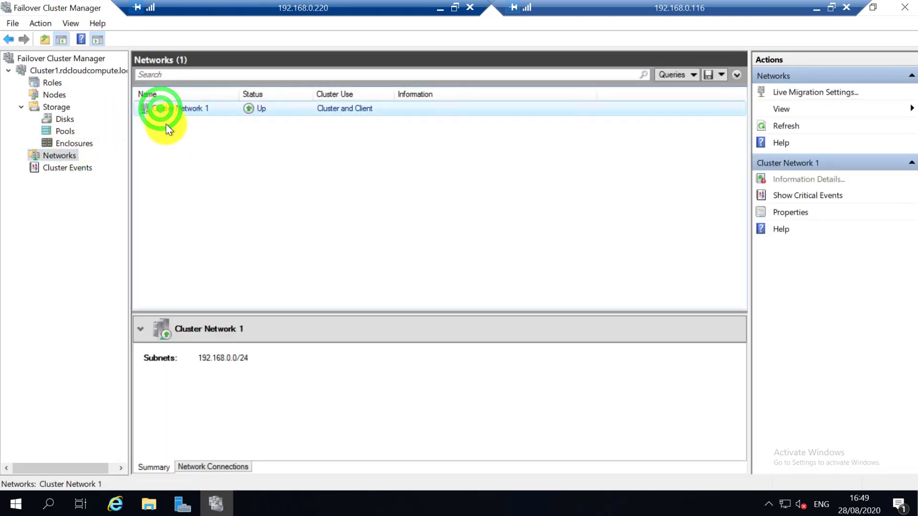
Show Cluster Network 1's connections, expanding Node1's and Node2's Ethernet0 details.
click(217, 468)
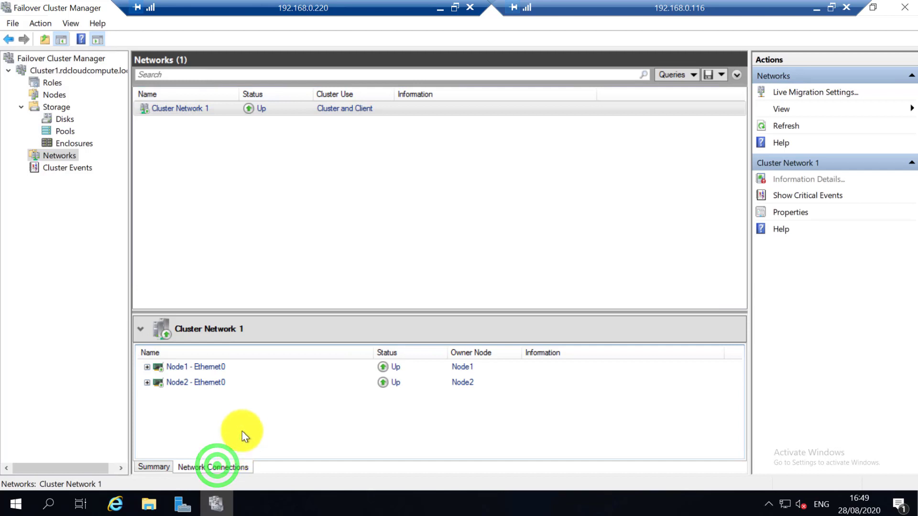
click(148, 382)
click(148, 367)
click(149, 367)
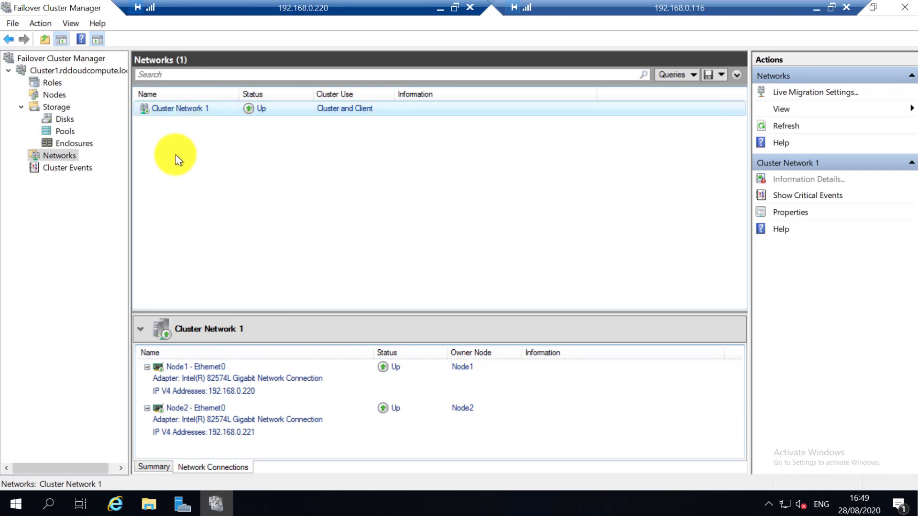
Open Cluster Network 1's properties and cancel, leaving its settings unchanged.
double_click(181, 110)
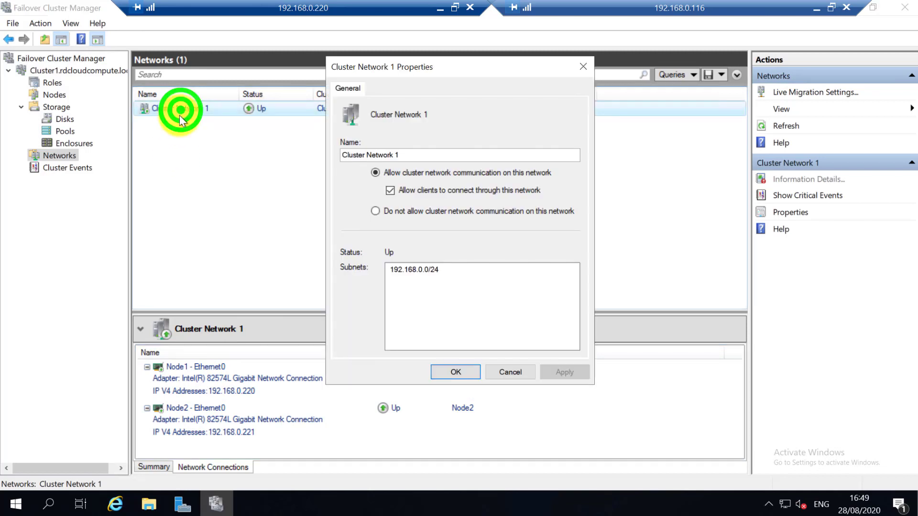
click(386, 212)
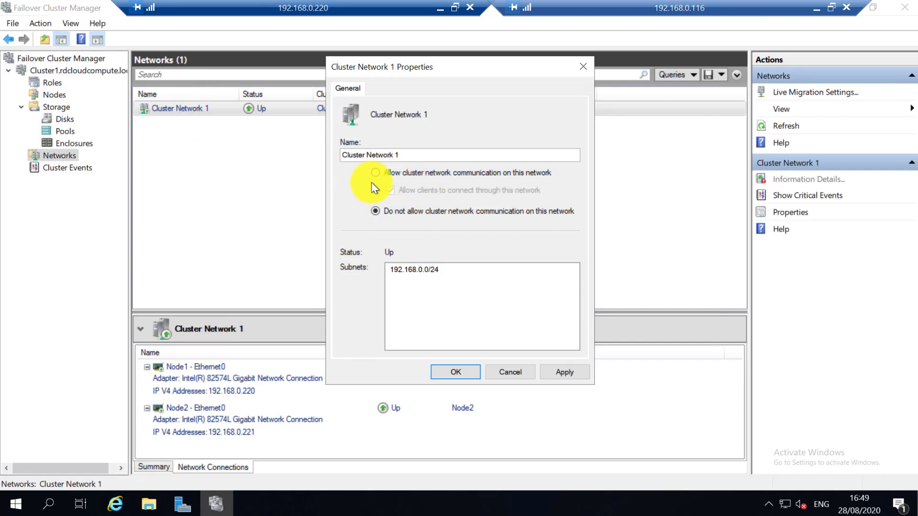
click(503, 371)
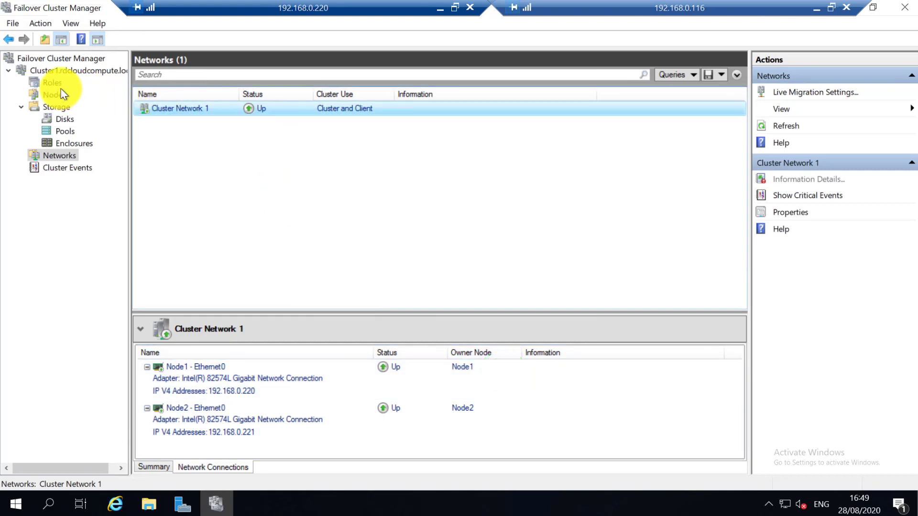
Go back to the Cluster1 summary and launch Configure Cluster Quorum Settings from More Actions.
click(78, 72)
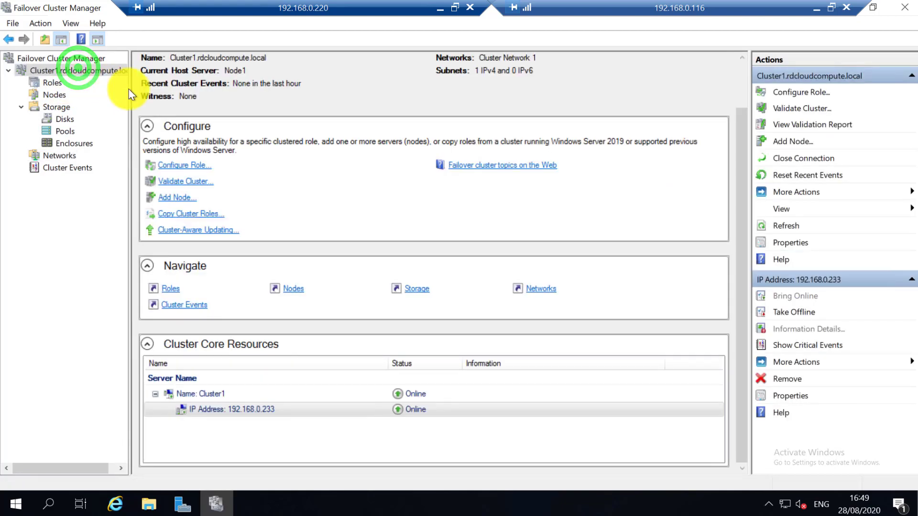
scroll(154, 110, up, 1)
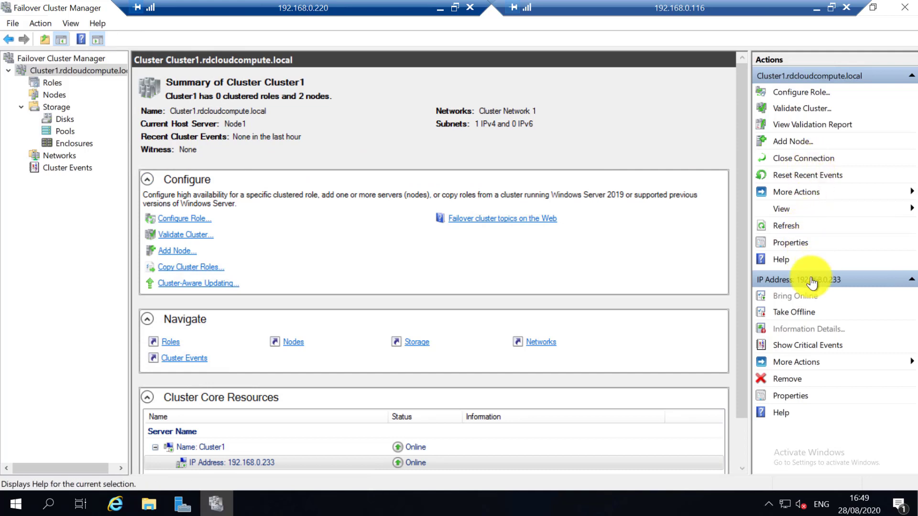
click(787, 193)
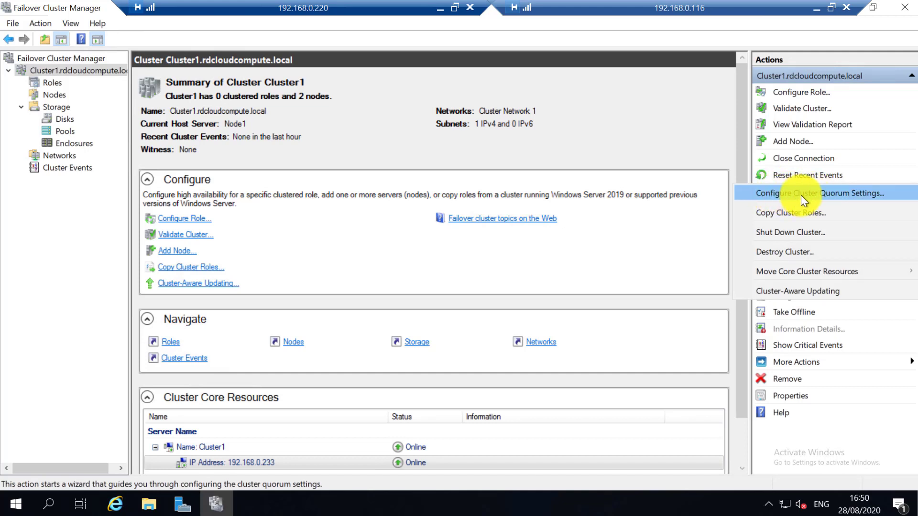
click(801, 195)
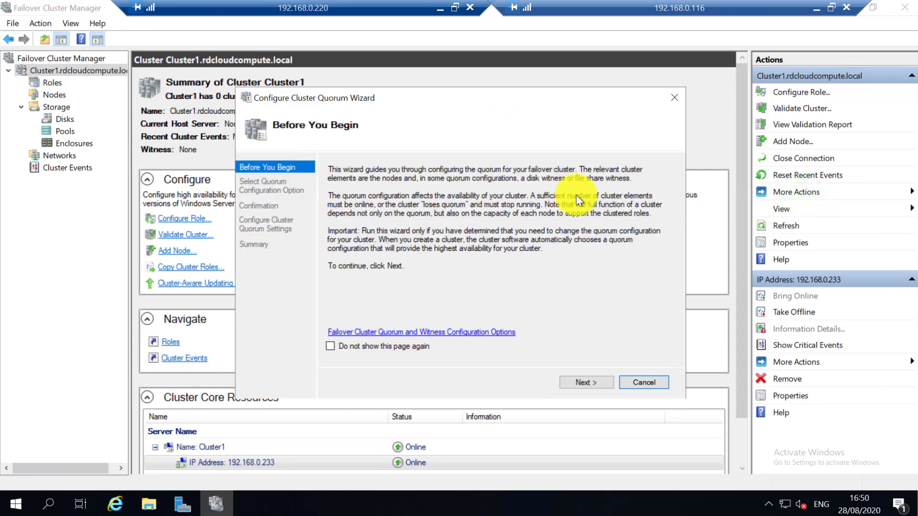
In the quorum wizard, select the quorum witness as a file share witness and browse for the share.
click(600, 389)
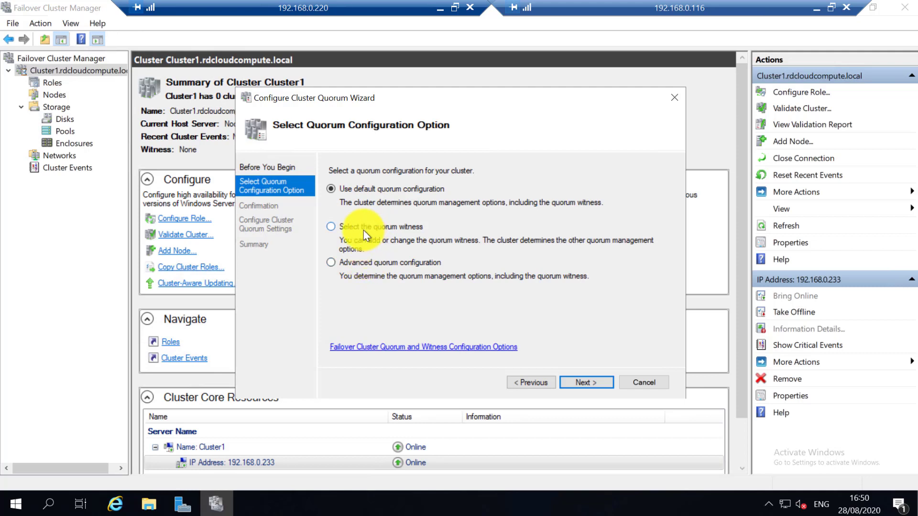
click(351, 226)
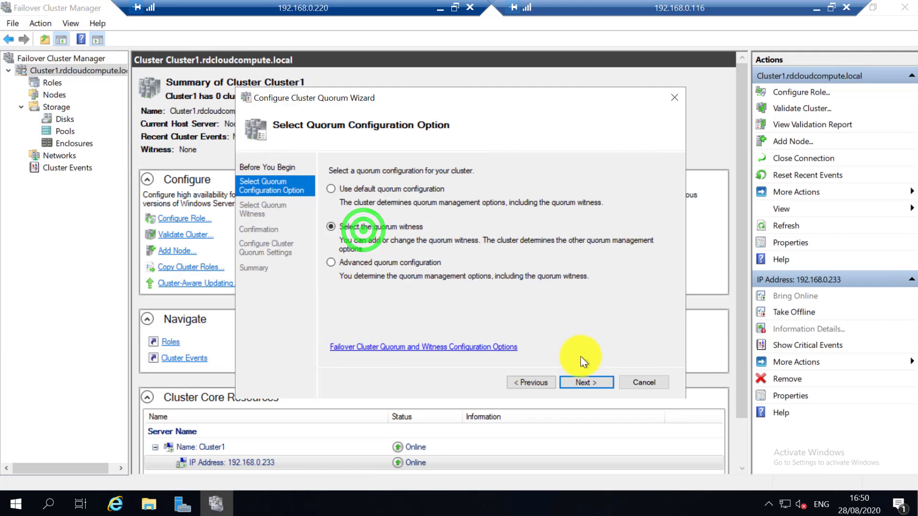
click(584, 382)
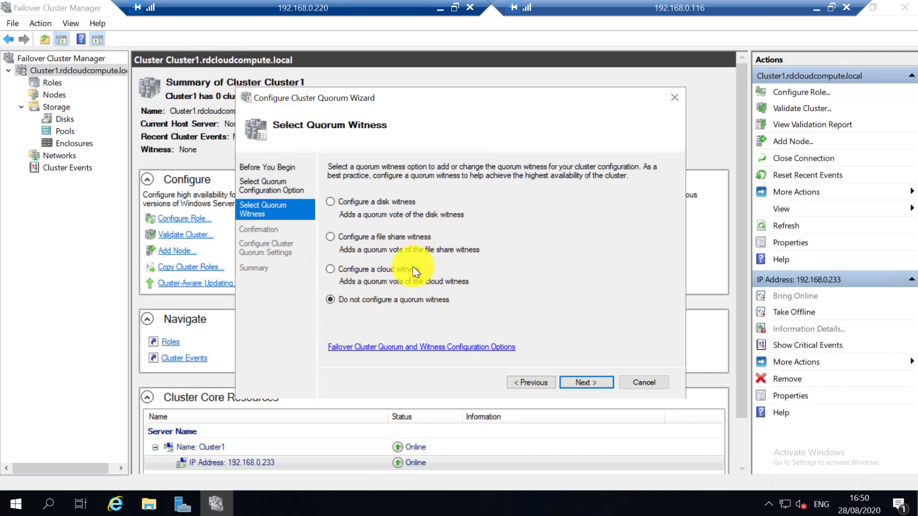
click(380, 239)
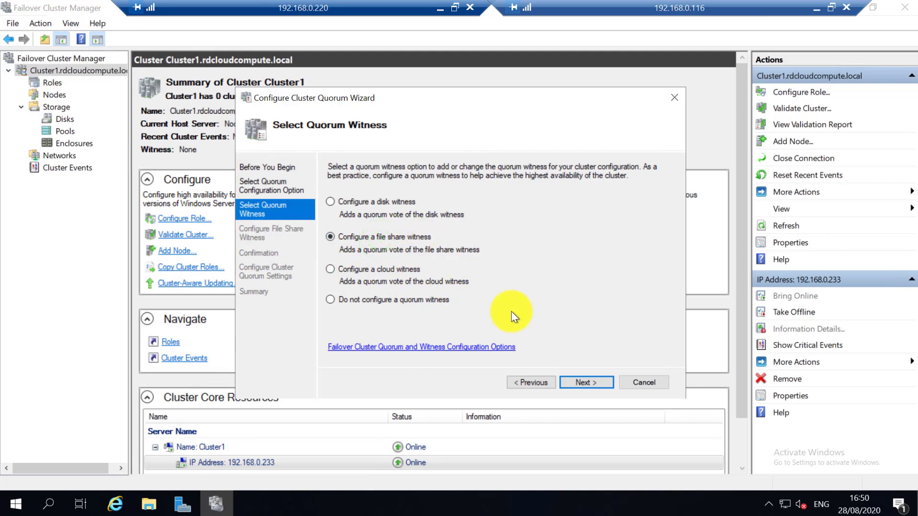
click(574, 377)
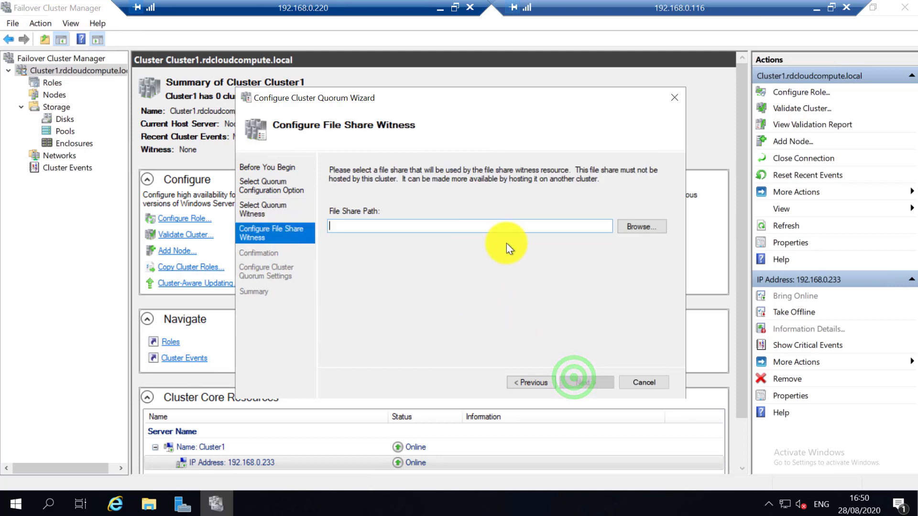
click(631, 229)
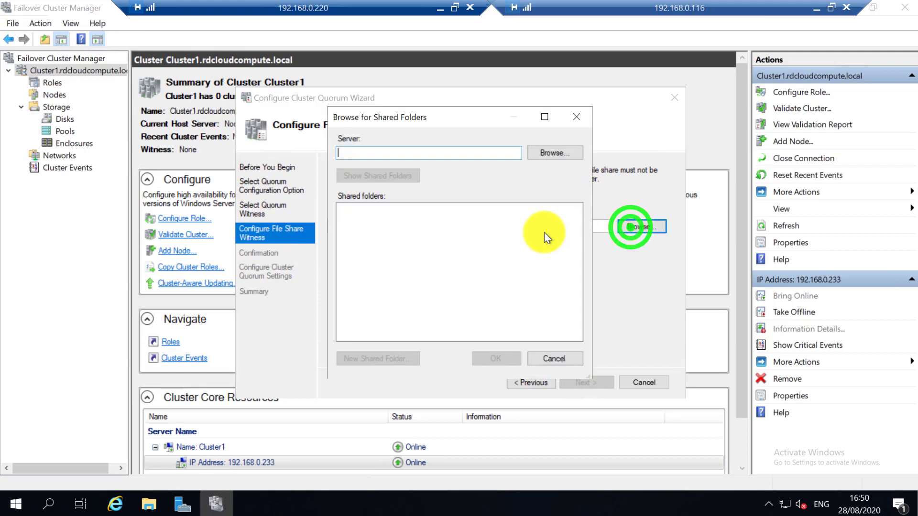
click(468, 152)
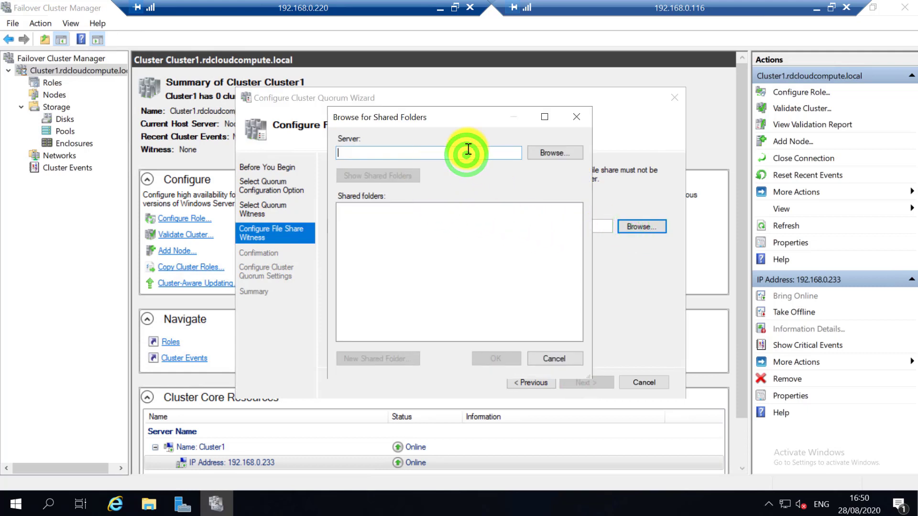
List the shared folders on server ad1 and check the cluster share.
text(aa)
key(BackSpace)
key(BackSpace)
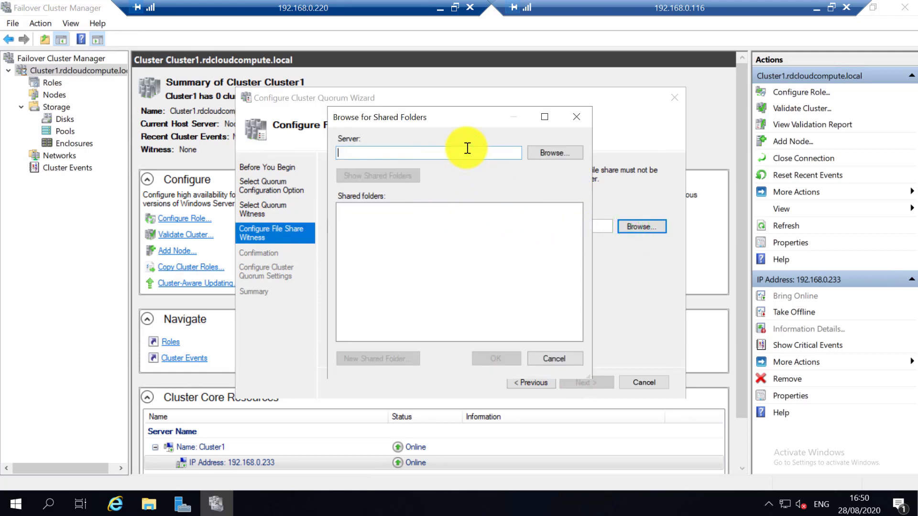
text(\ad1)
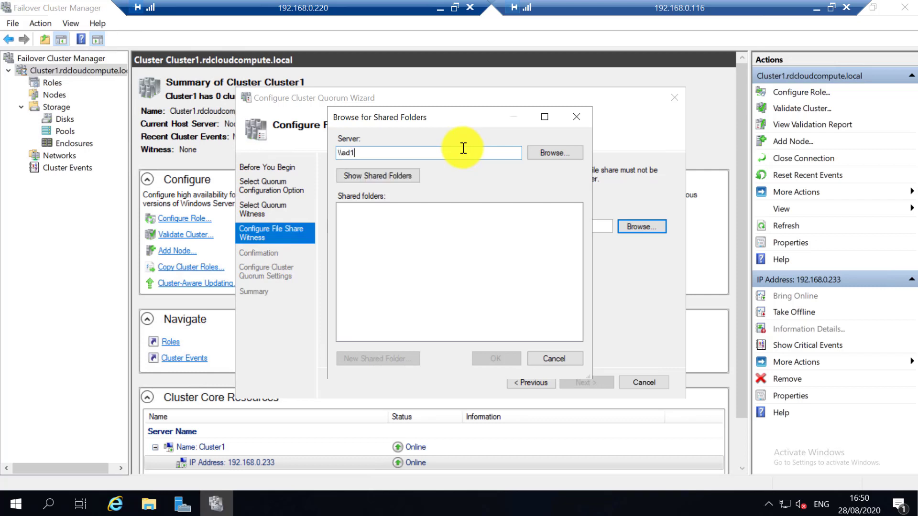
click(406, 177)
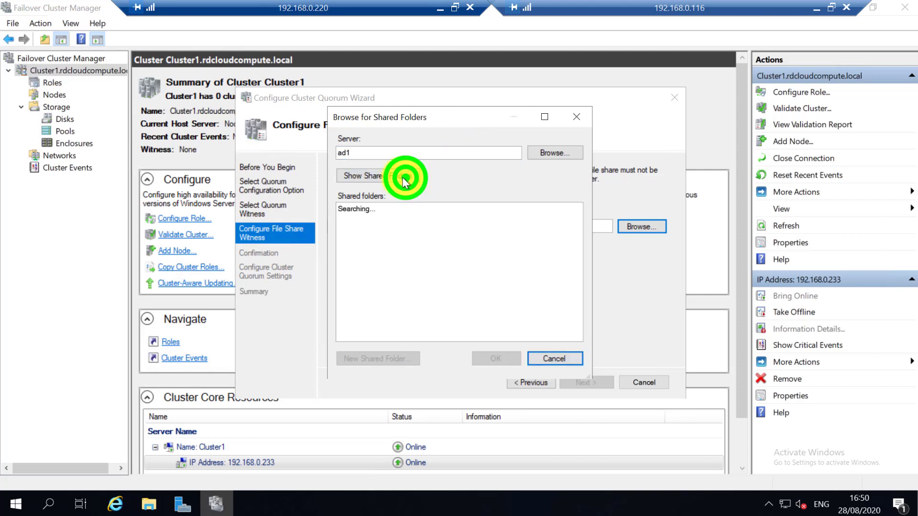
click(345, 209)
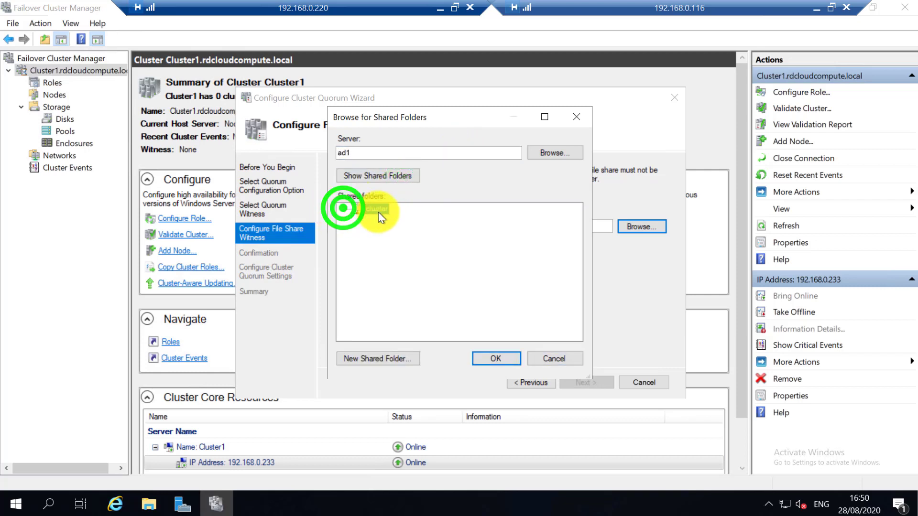
Start a new shared folder named Cluster1, cancel it, and select the existing cluster share.
click(361, 358)
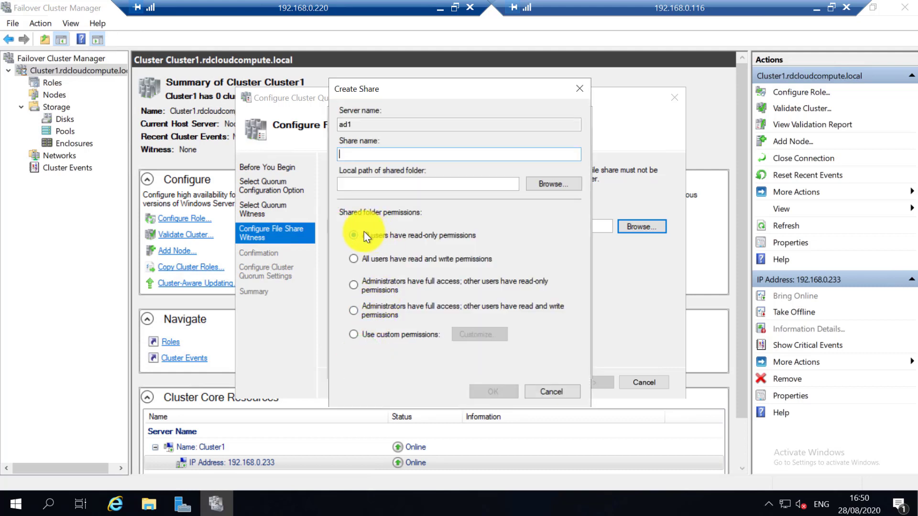
text(Cluster1)
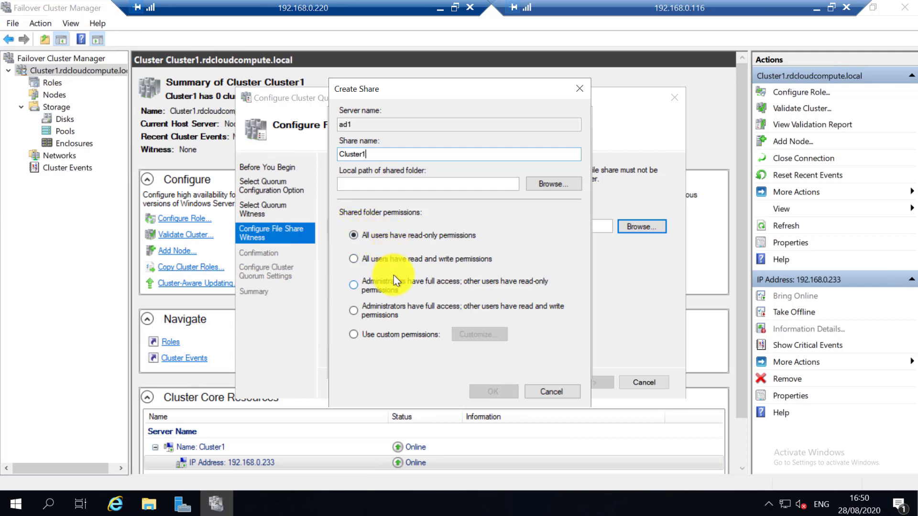
click(529, 391)
click(362, 201)
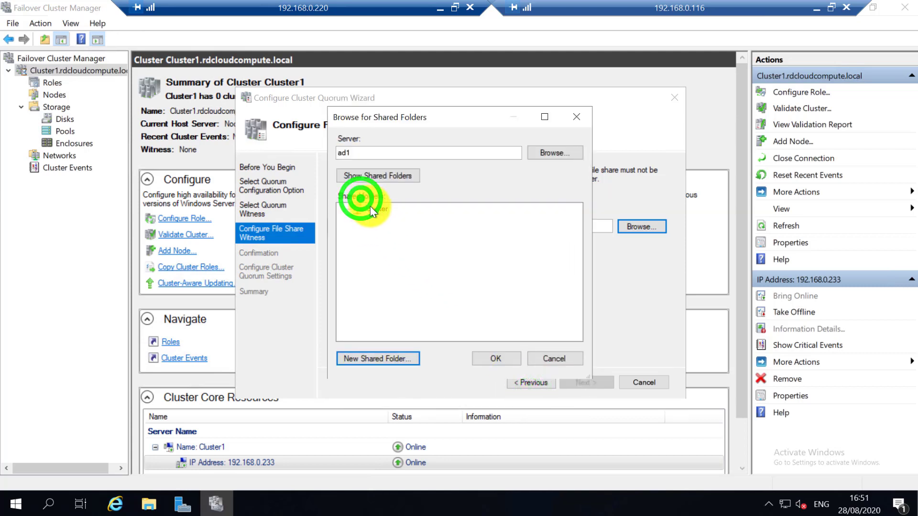
Use \\ad1\cluster as the witness path and finish the quorum wizard.
click(492, 358)
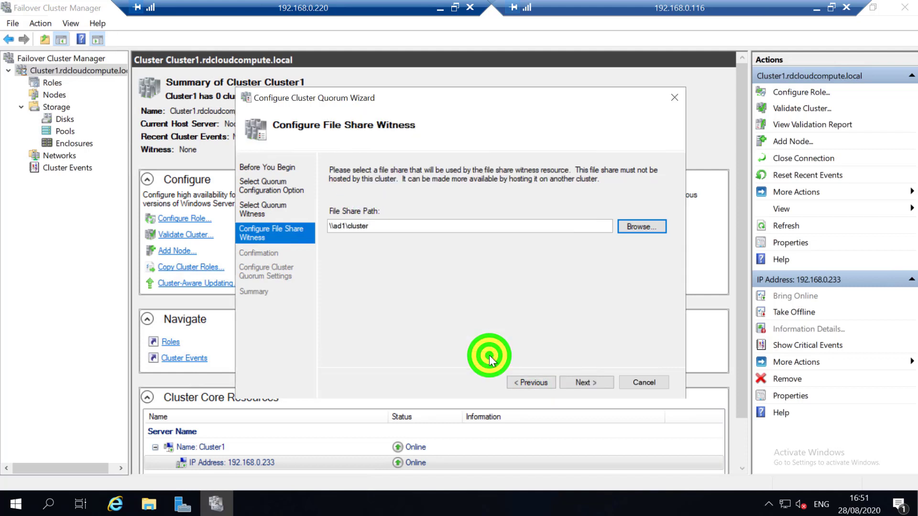
click(568, 381)
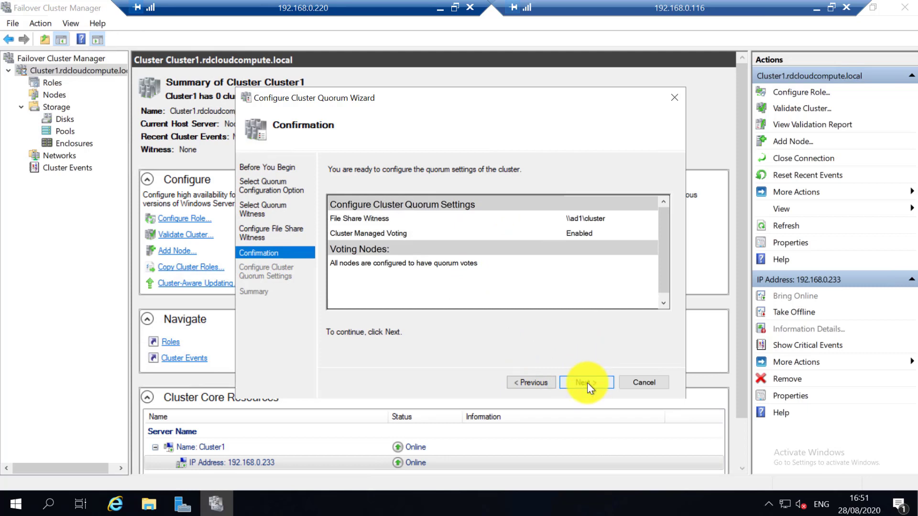
click(587, 383)
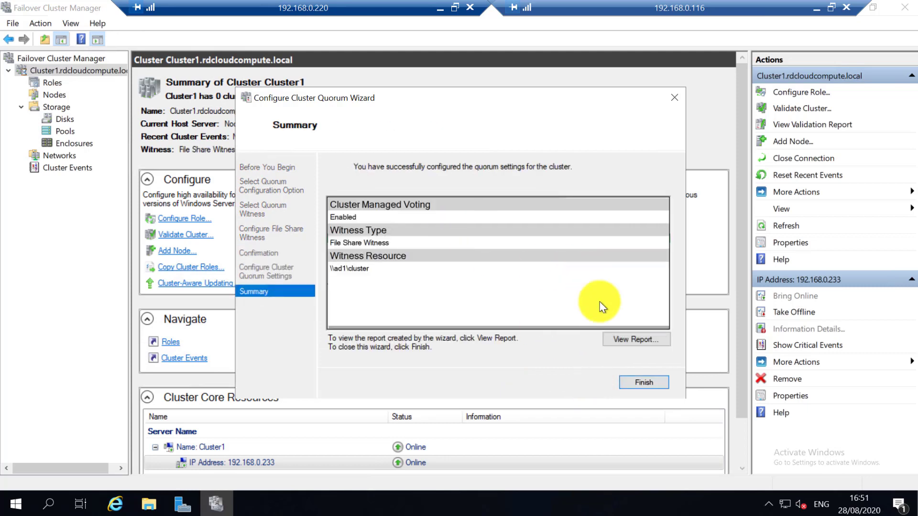
click(628, 382)
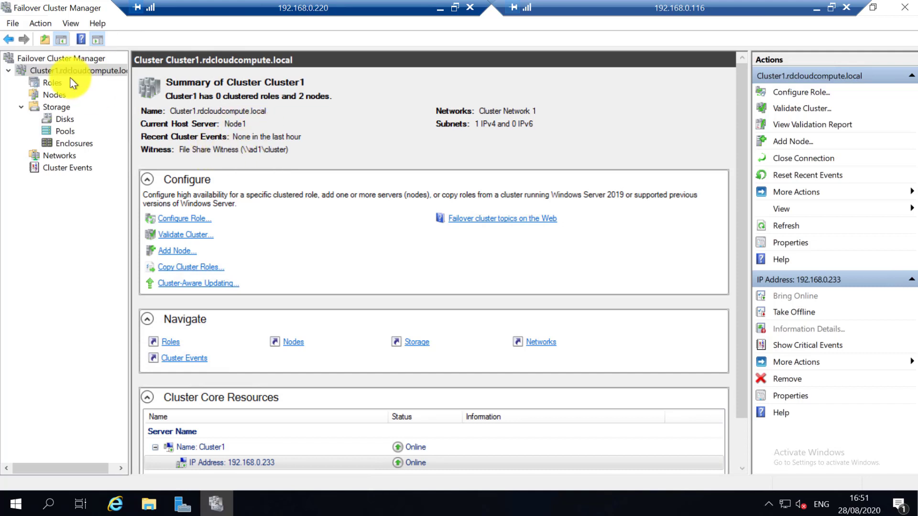
From Roles, launch Configure Role and select Generic Service as the role type.
click(55, 86)
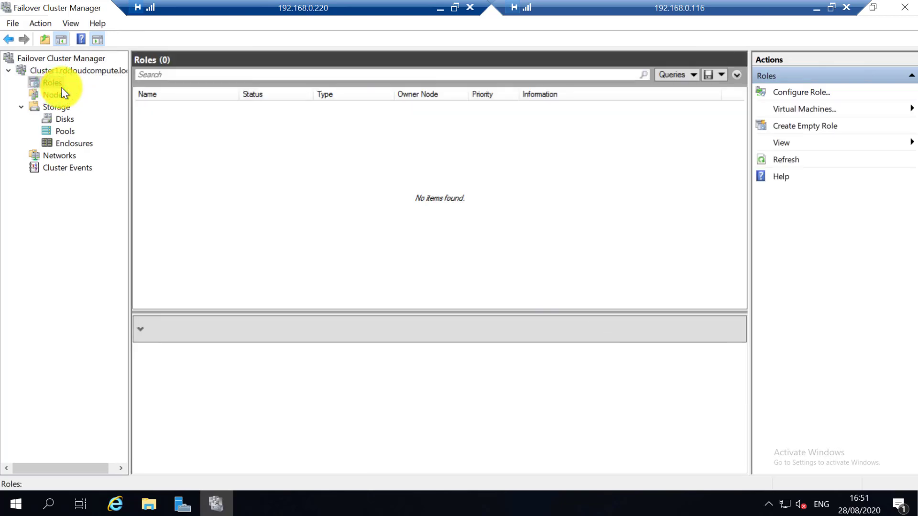
right_click(58, 85)
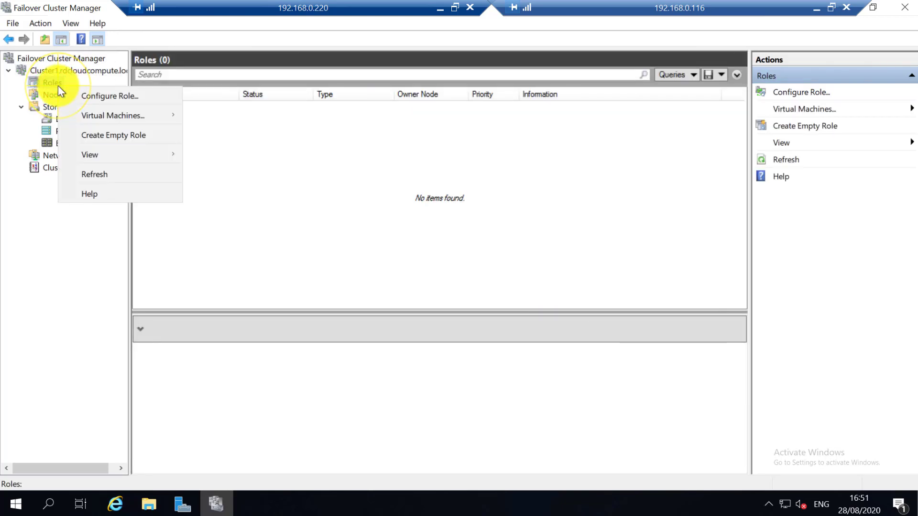
click(112, 99)
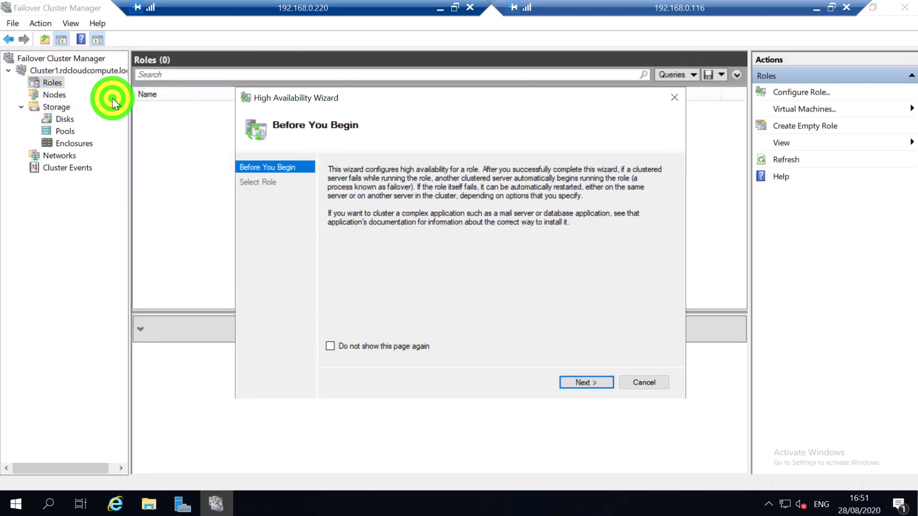
click(586, 383)
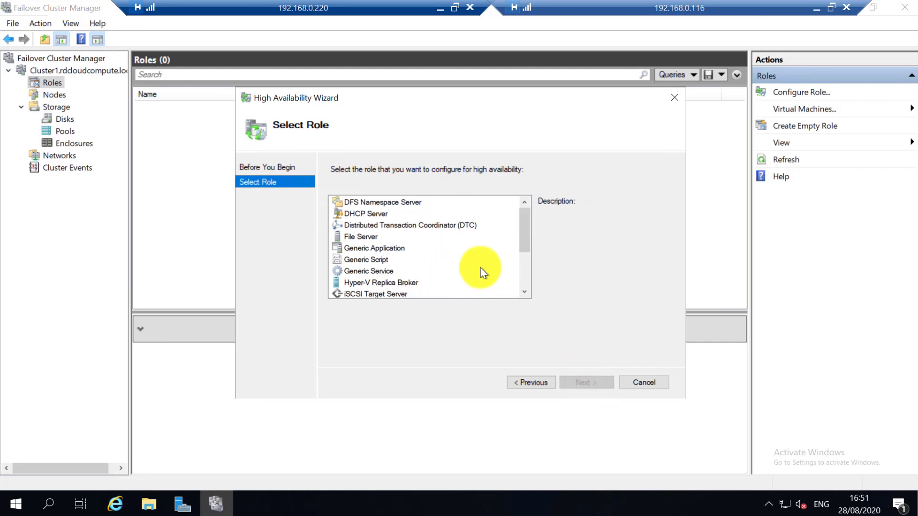
drag(523, 228, 519, 257)
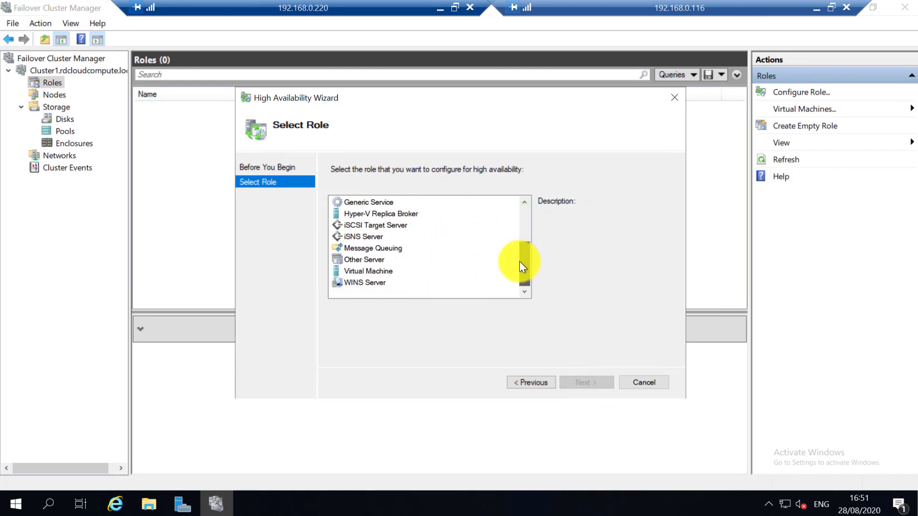
scroll(512, 239, up, 2)
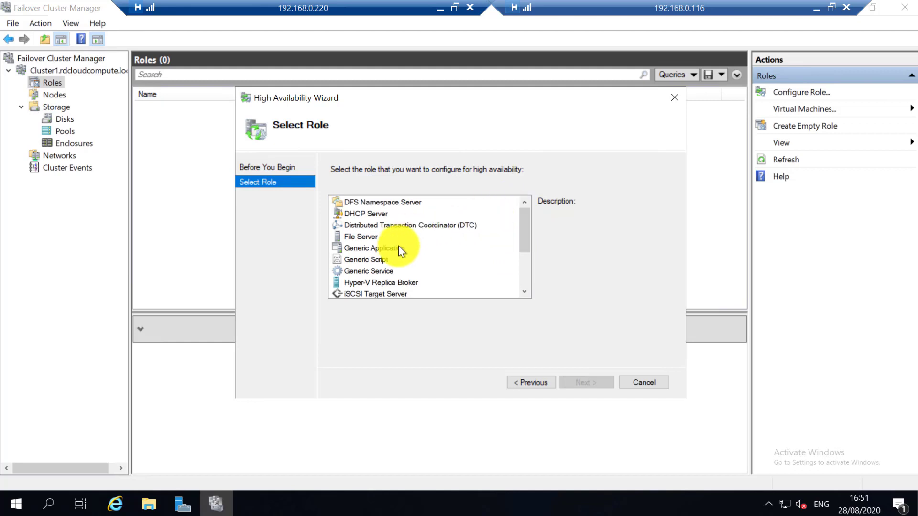
click(369, 271)
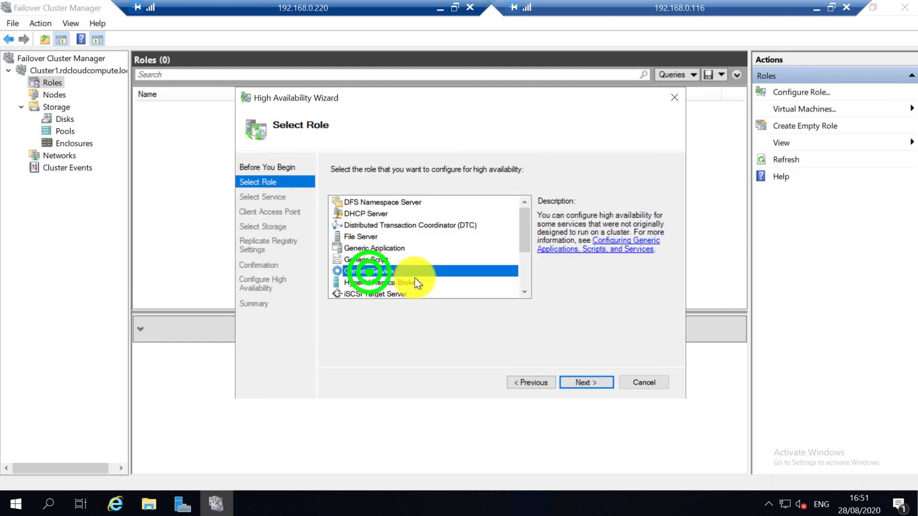
On the Select Service page, find and select VMware Tools in the service list.
click(578, 382)
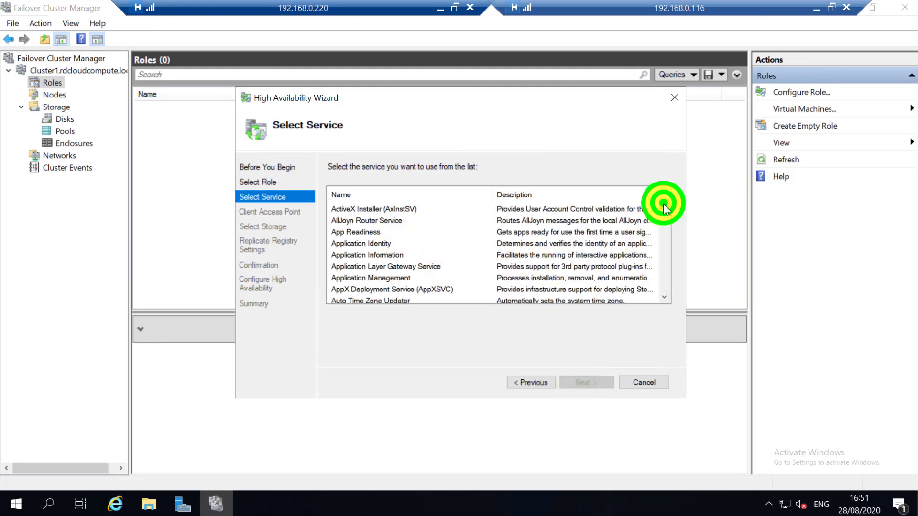
drag(663, 206, 663, 299)
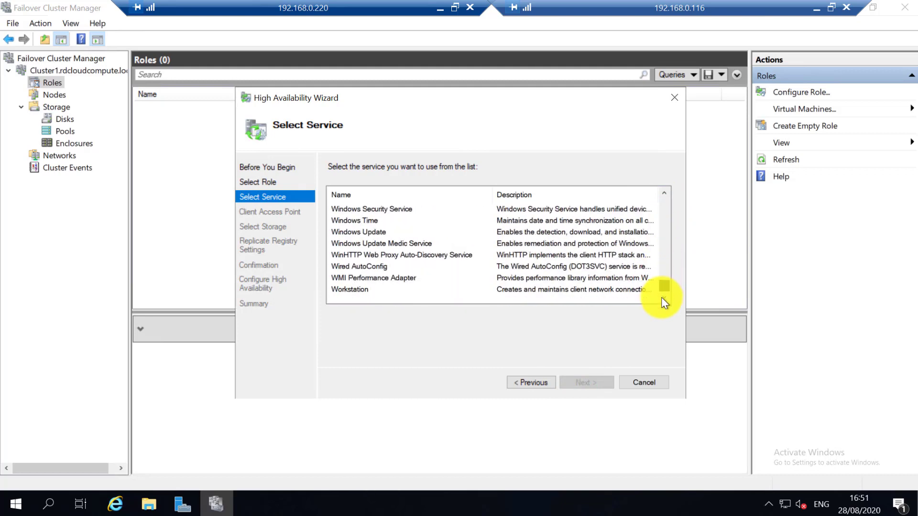
scroll(615, 262, up, 10)
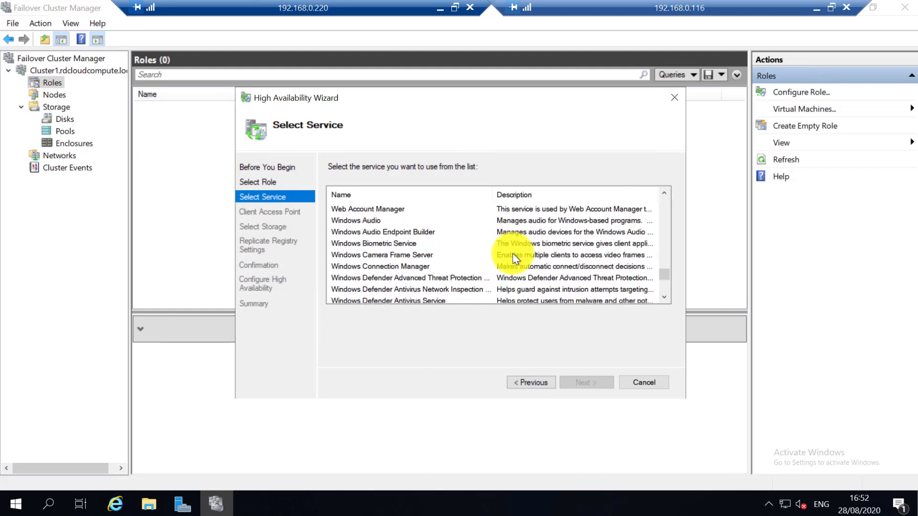
scroll(512, 257, up, 2)
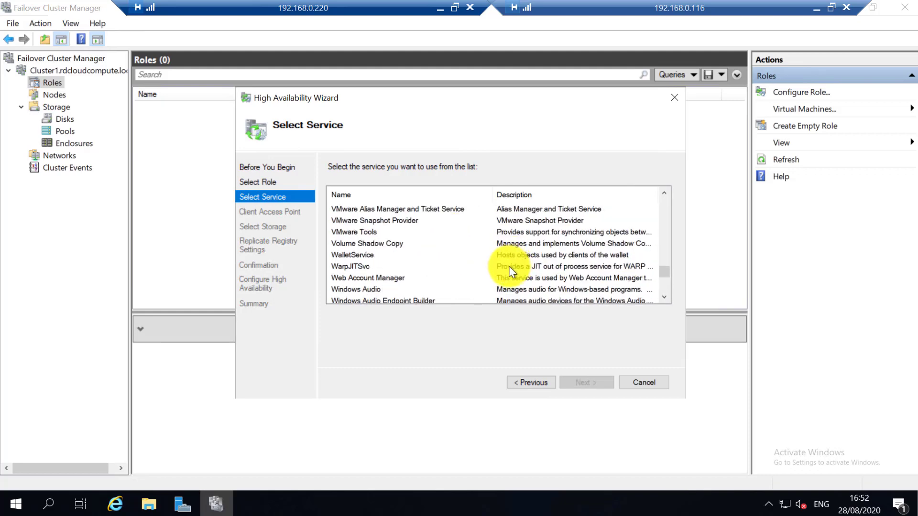
scroll(512, 271, up, 1)
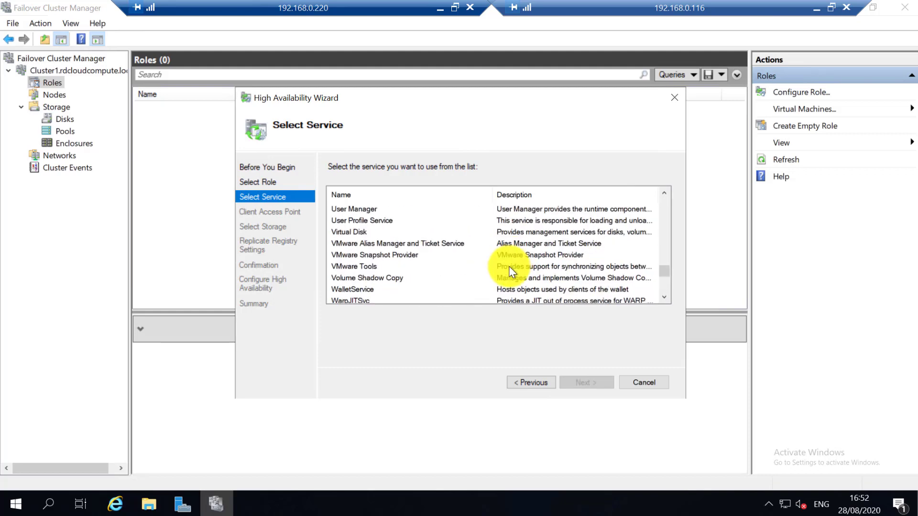
scroll(511, 271, up, 6)
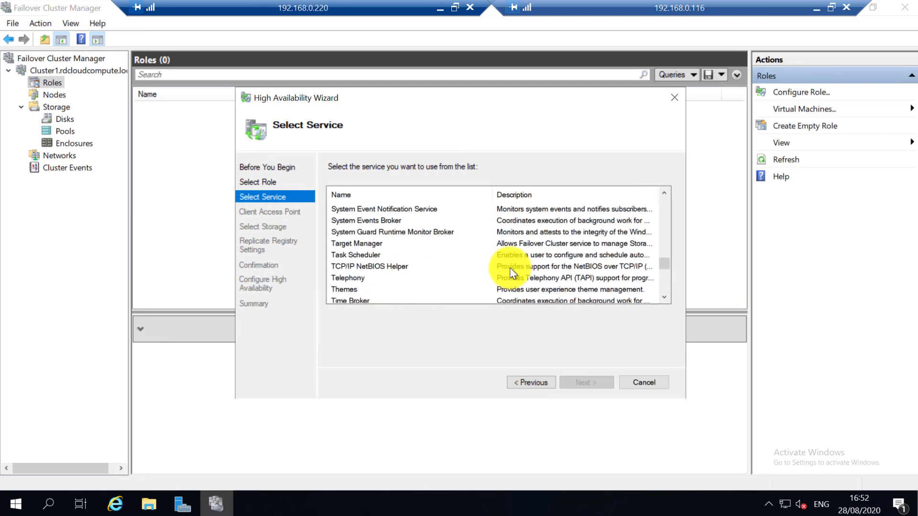
scroll(509, 271, up, 2)
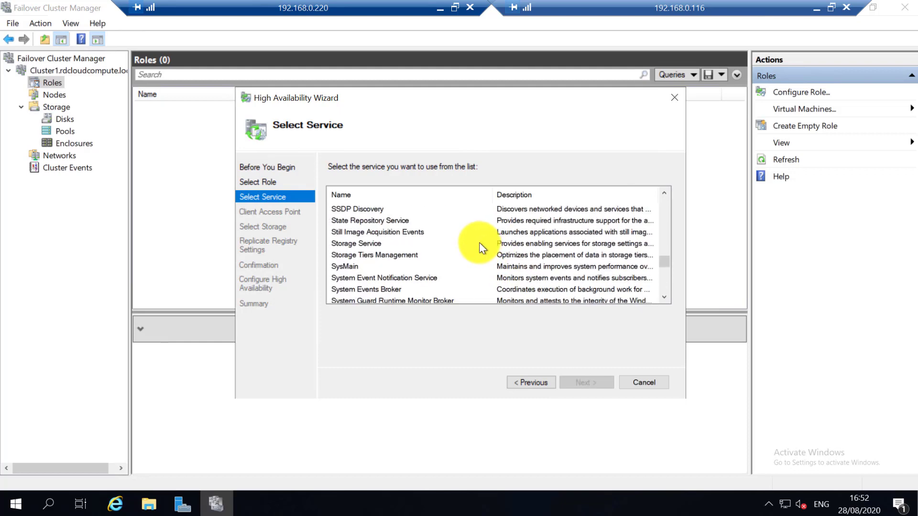
scroll(483, 248, up, 2)
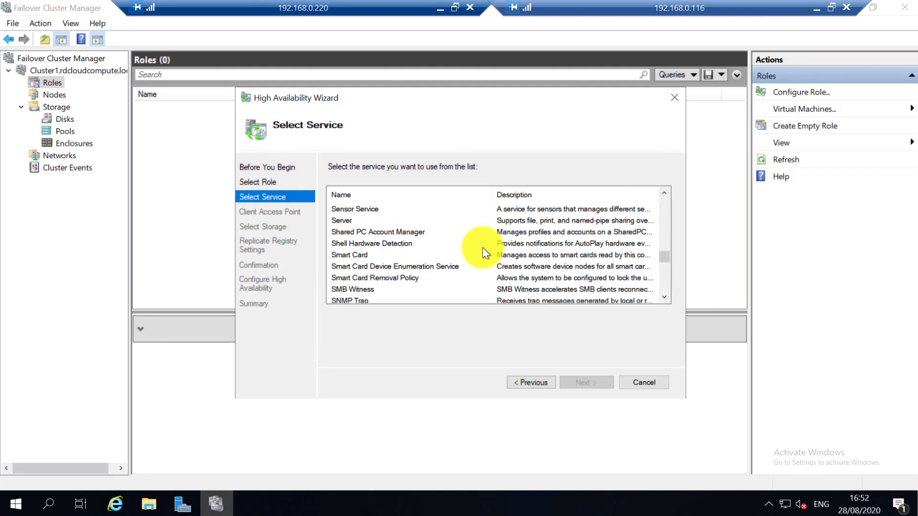
scroll(483, 251, up, 1)
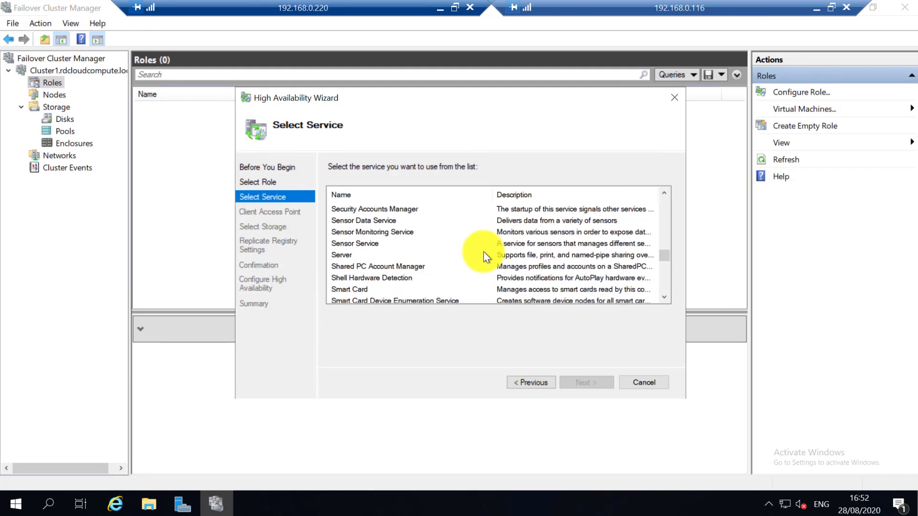
scroll(483, 251, up, 1)
scroll(483, 252, down, 8)
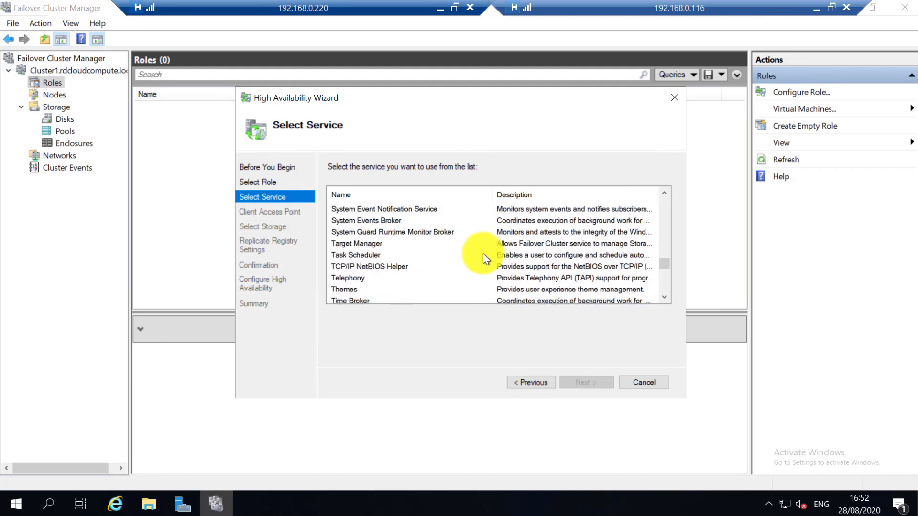
scroll(461, 248, down, 4)
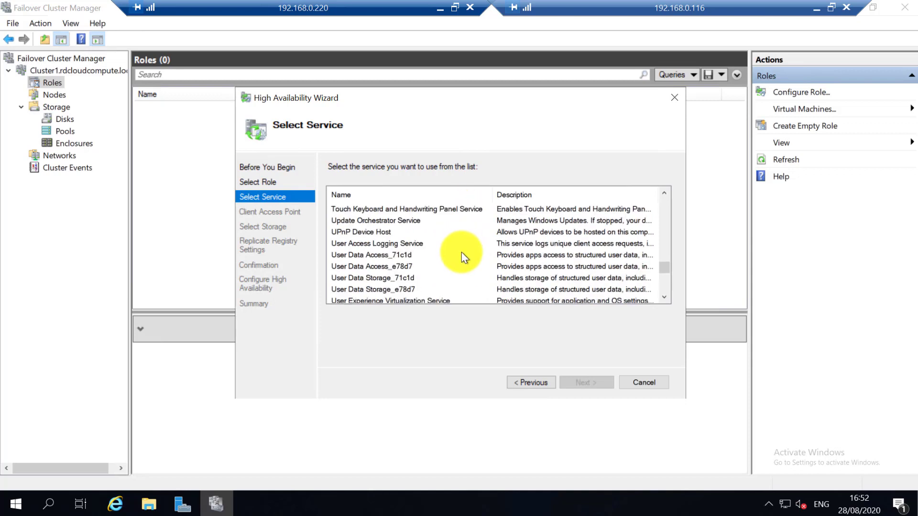
scroll(461, 252, down, 3)
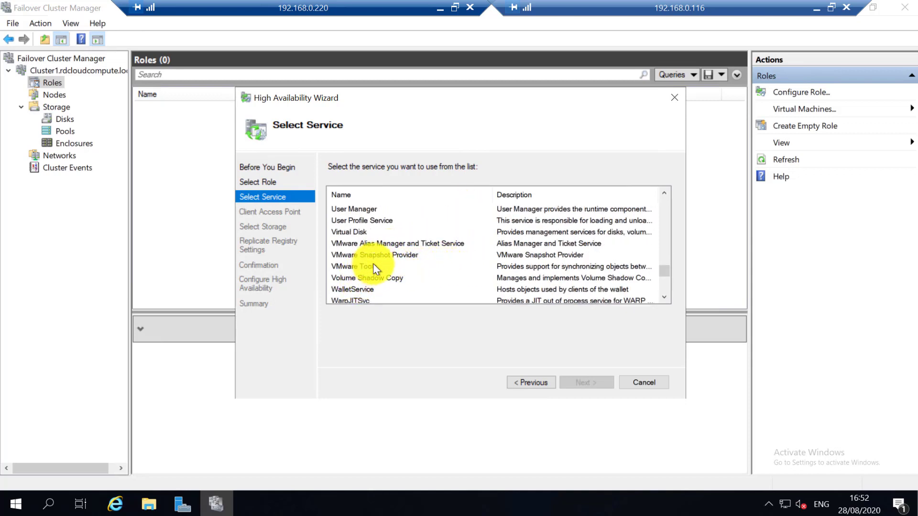
click(372, 266)
Set the client access name to VMTools with IP address 192.168.0.231 and continue.
click(573, 383)
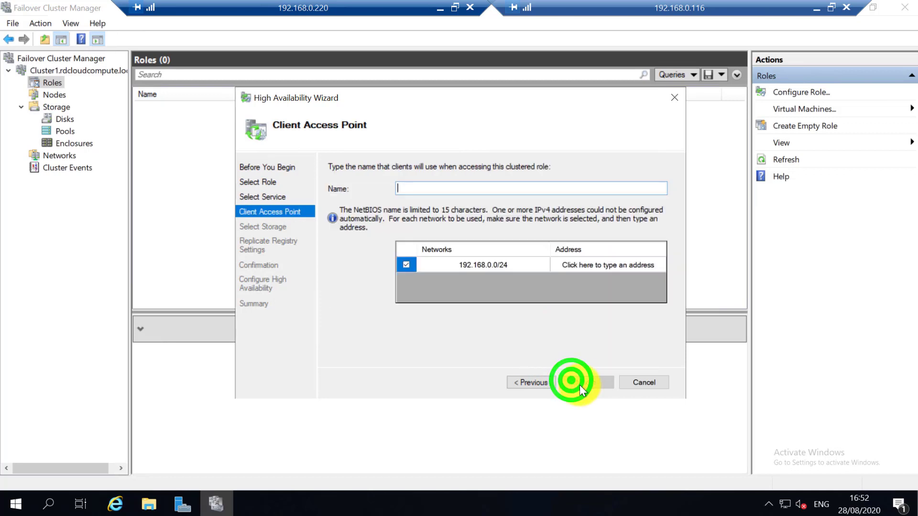
click(462, 188)
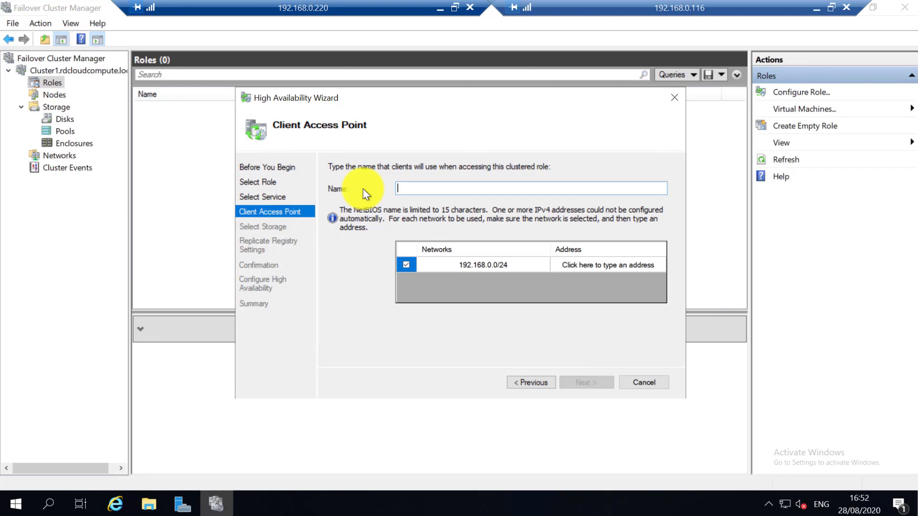
text(VMTools)
click(639, 269)
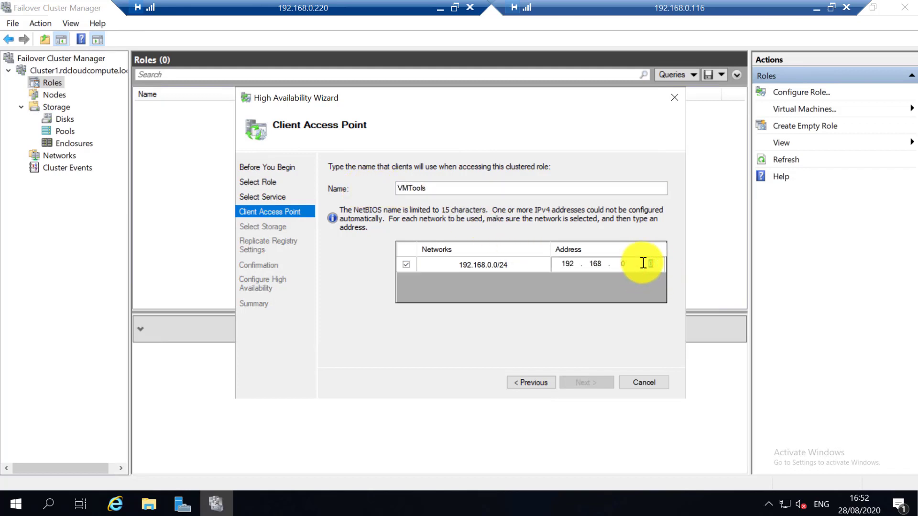
click(643, 262)
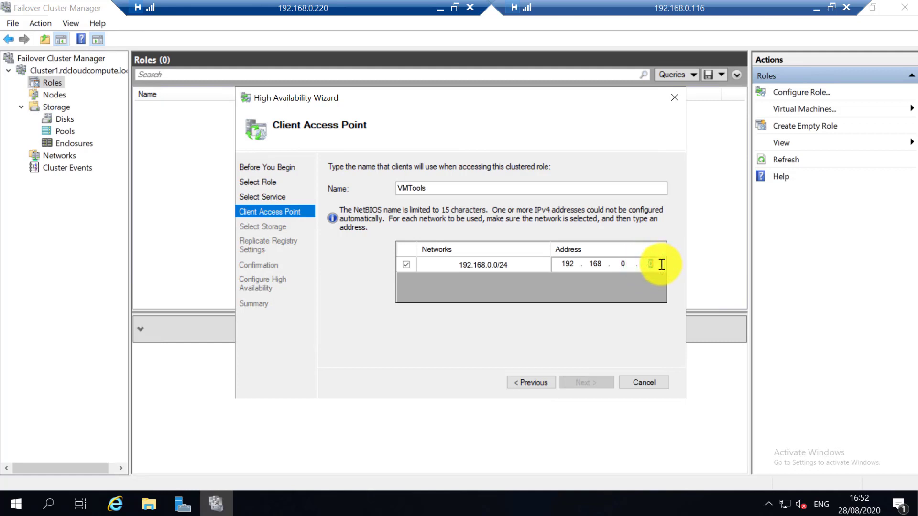
text(231)
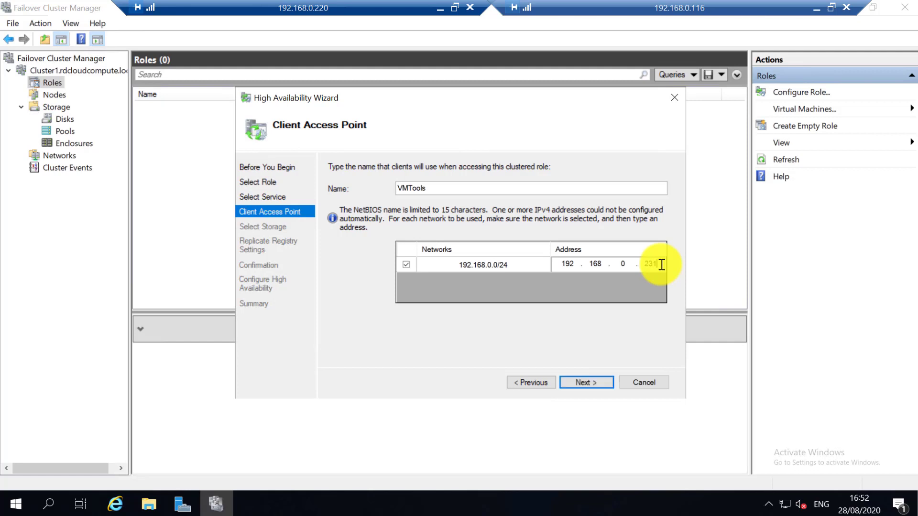
click(589, 381)
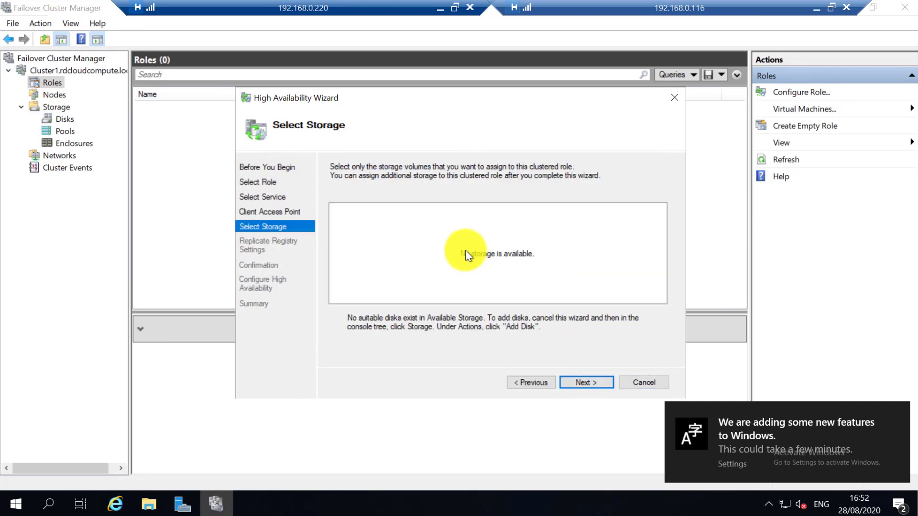
Skip storage and registry replication, create the VMTools role, then select it in Roles.
click(587, 385)
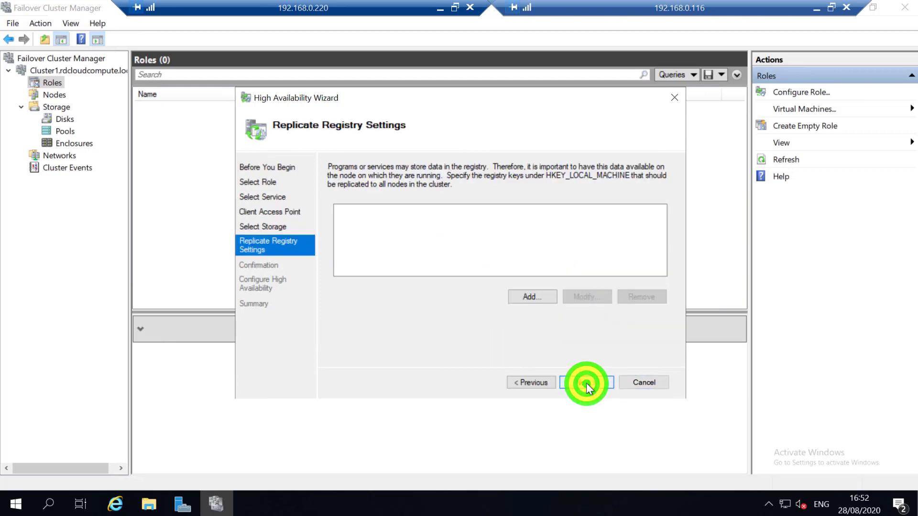
click(586, 382)
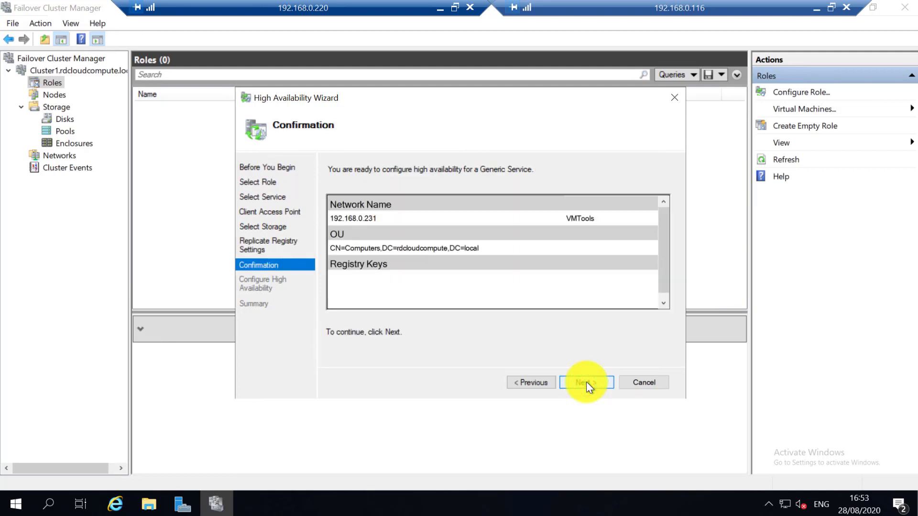
click(586, 383)
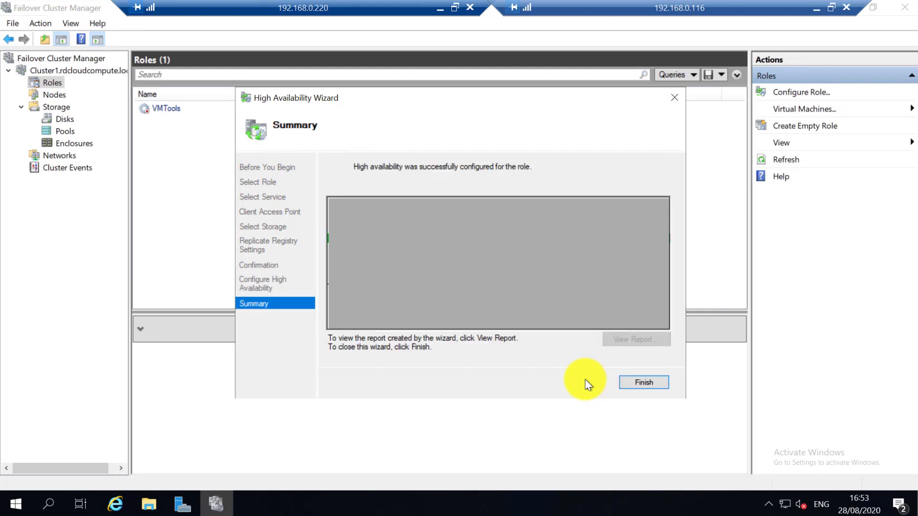
click(640, 387)
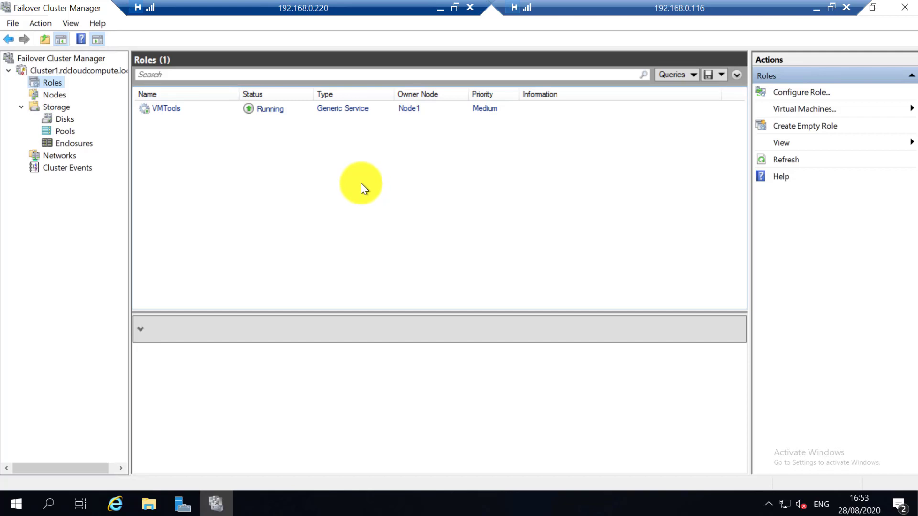
click(333, 110)
double_click(334, 110)
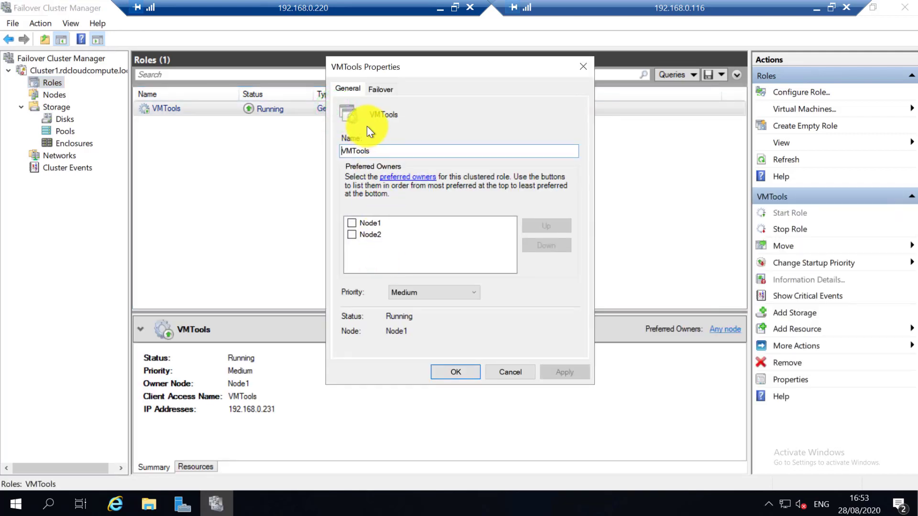
click(384, 89)
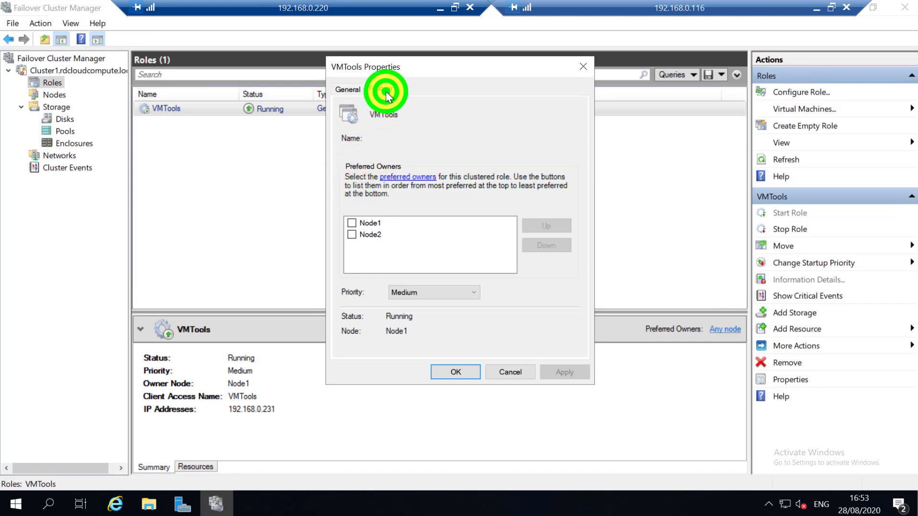
click(356, 93)
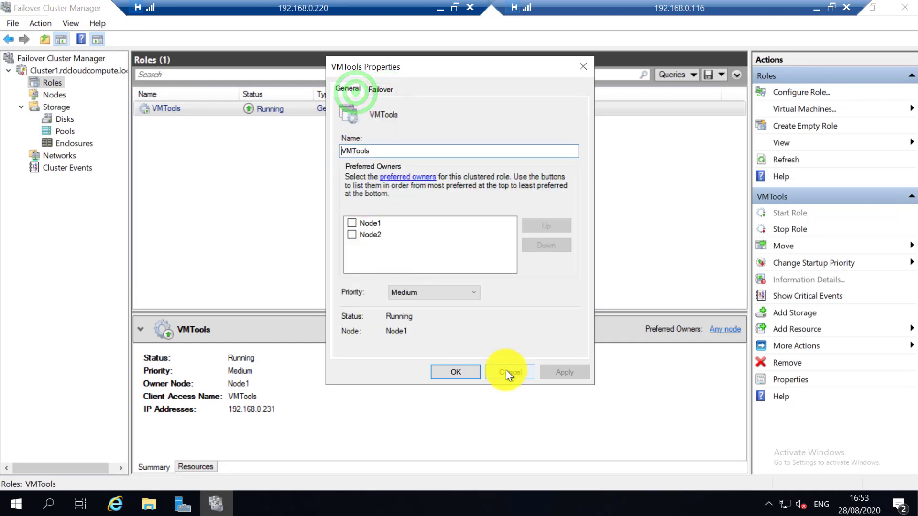
click(507, 369)
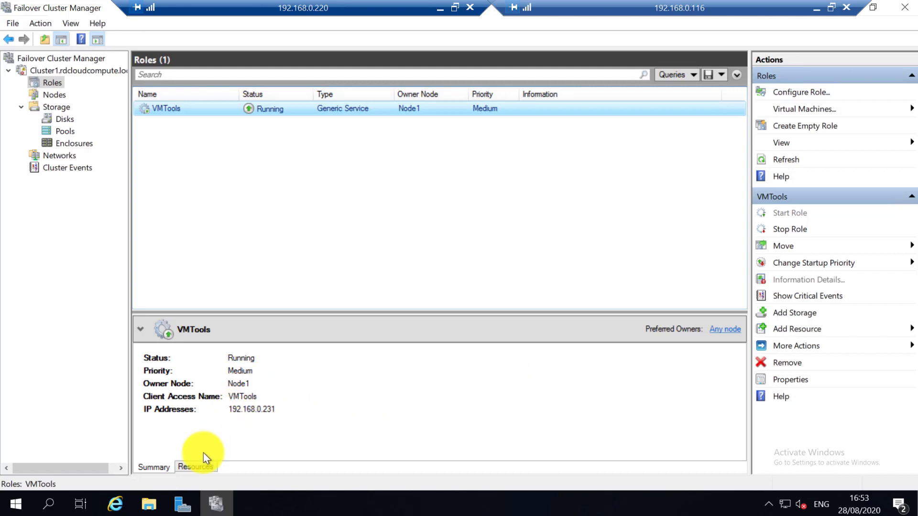
Show VMTools' resources, expanding the name to reveal its IP and selecting VMware Tools.
click(200, 468)
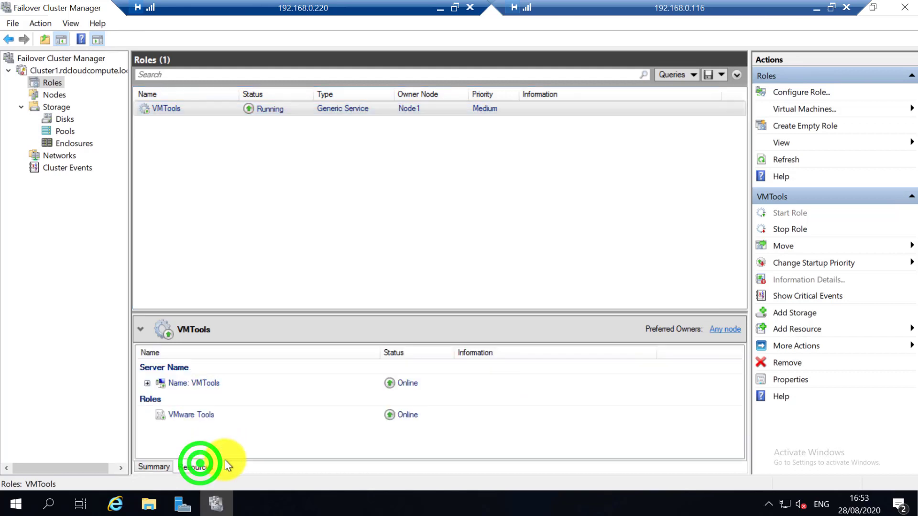
click(145, 382)
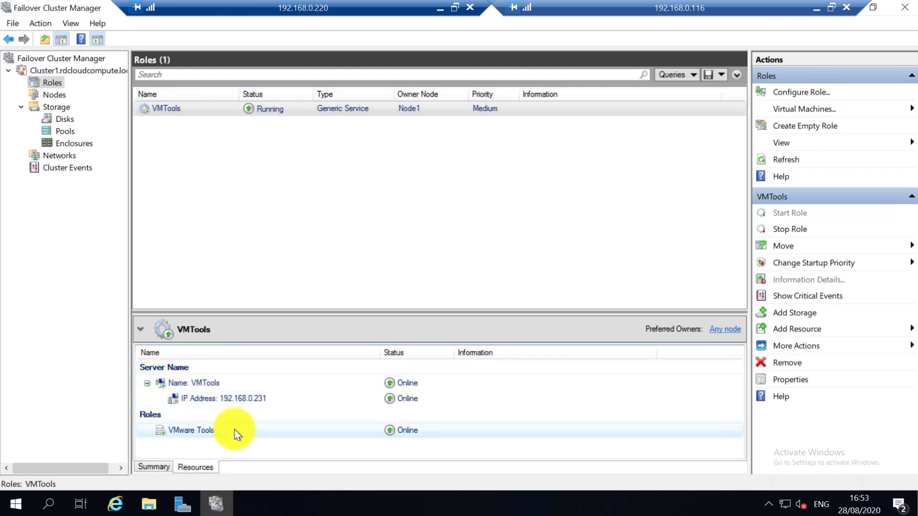
click(219, 431)
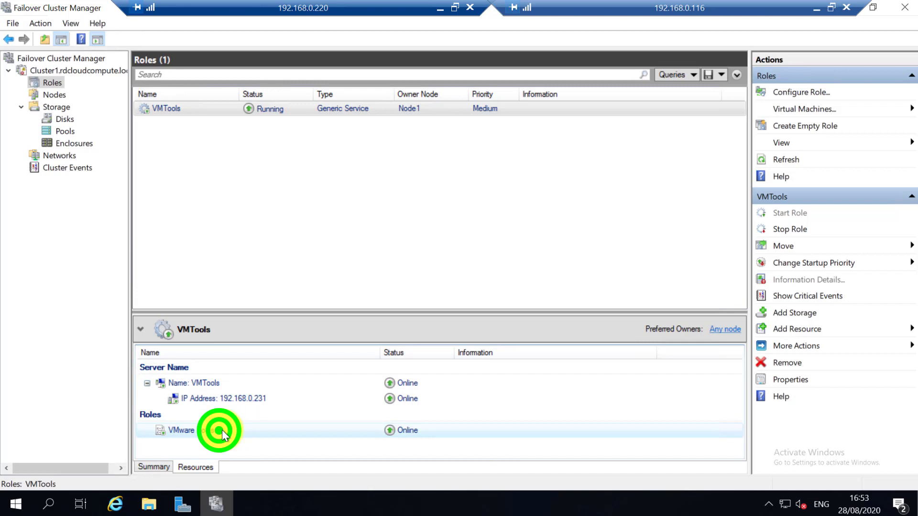
Repeatedly bring up the VMTools role's context menu and point to its Move options.
right_click(177, 113)
click(218, 133)
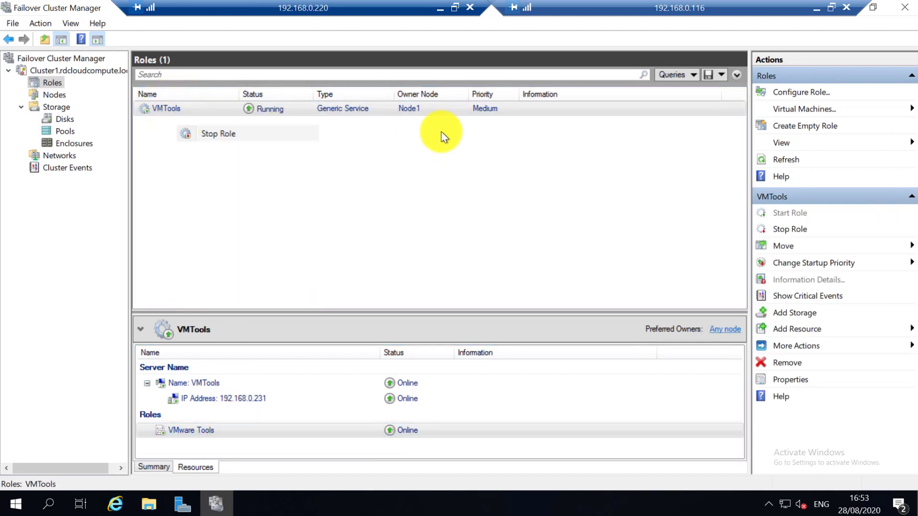
right_click(212, 109)
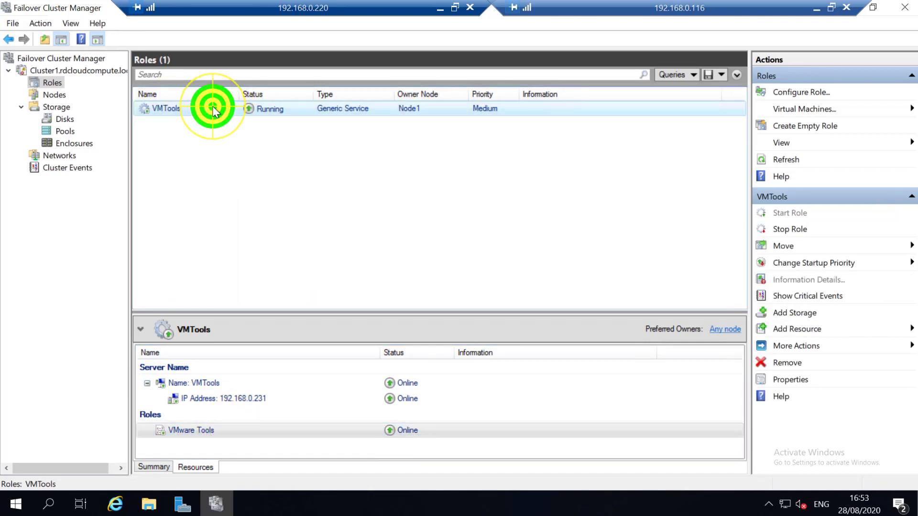
click(275, 148)
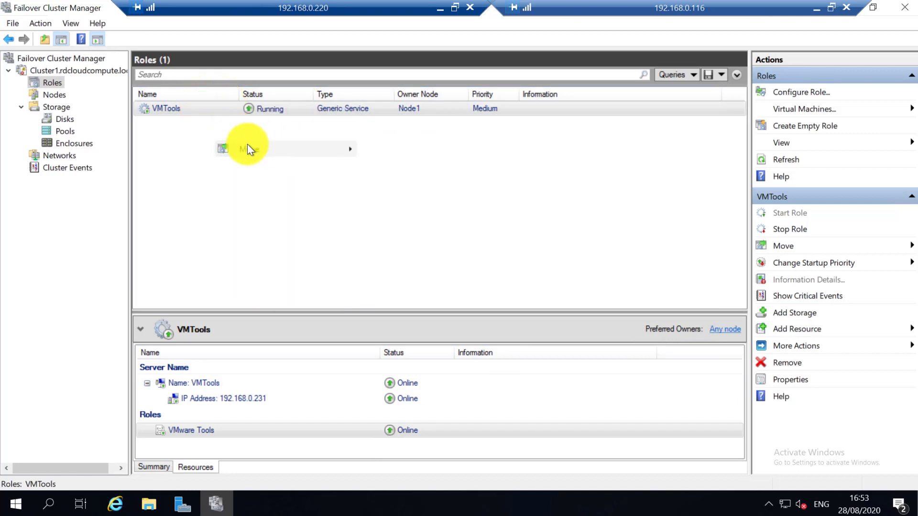
click(220, 111)
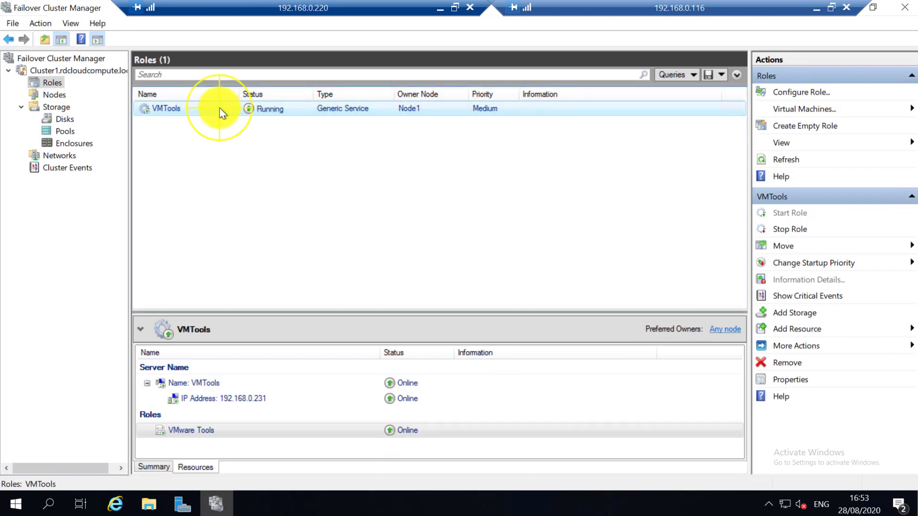
right_click(219, 108)
click(262, 148)
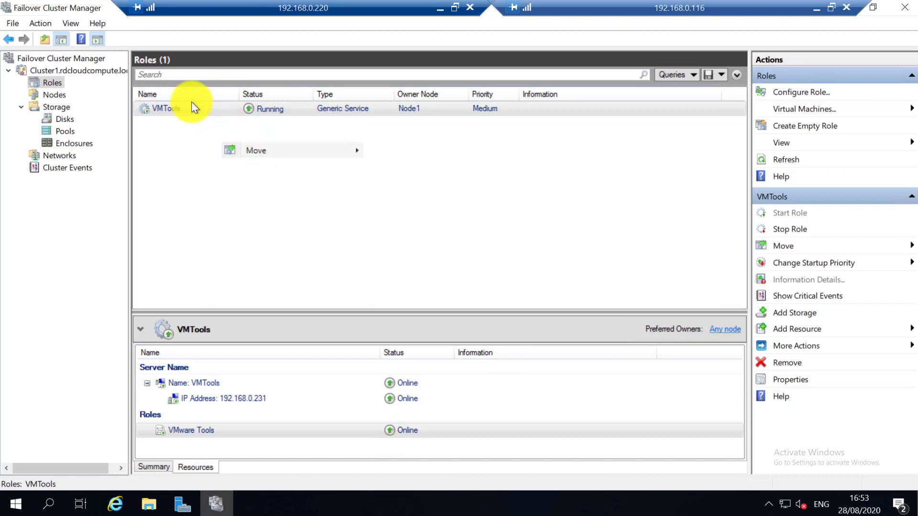
right_click(191, 105)
click(242, 143)
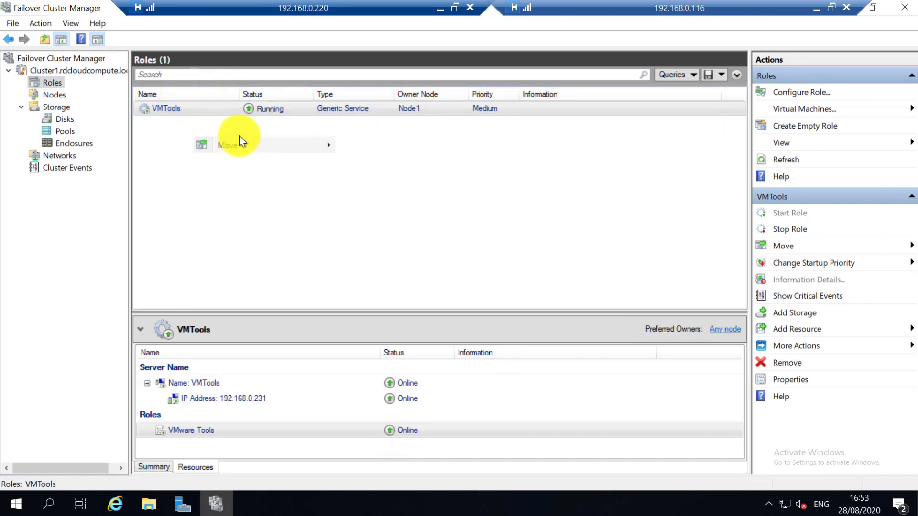
right_click(207, 108)
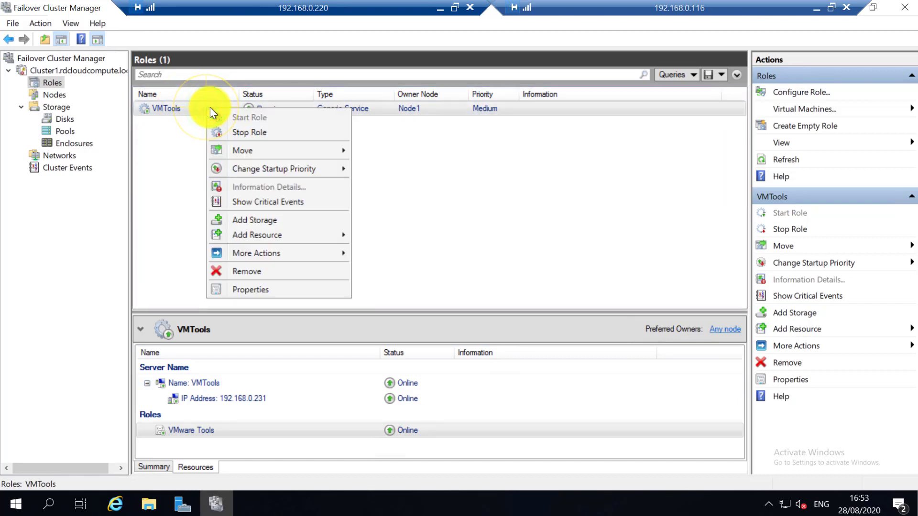
click(256, 150)
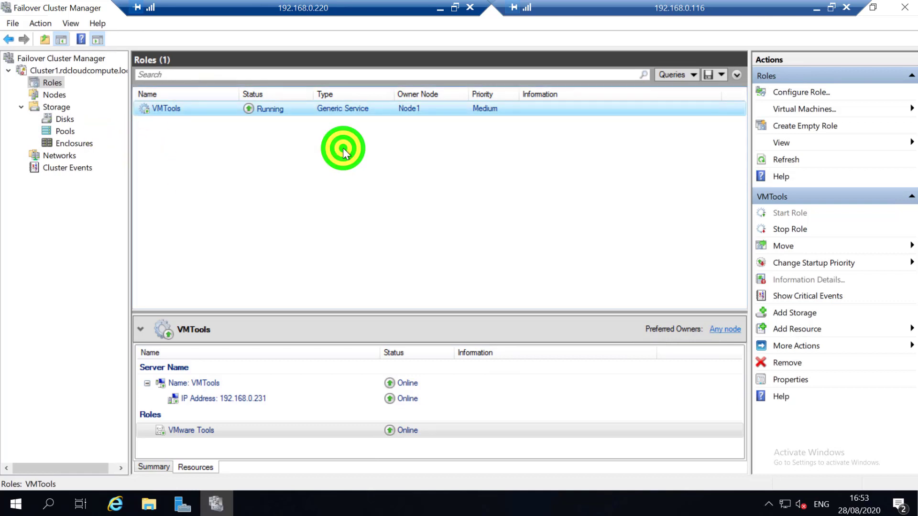
right_click(334, 108)
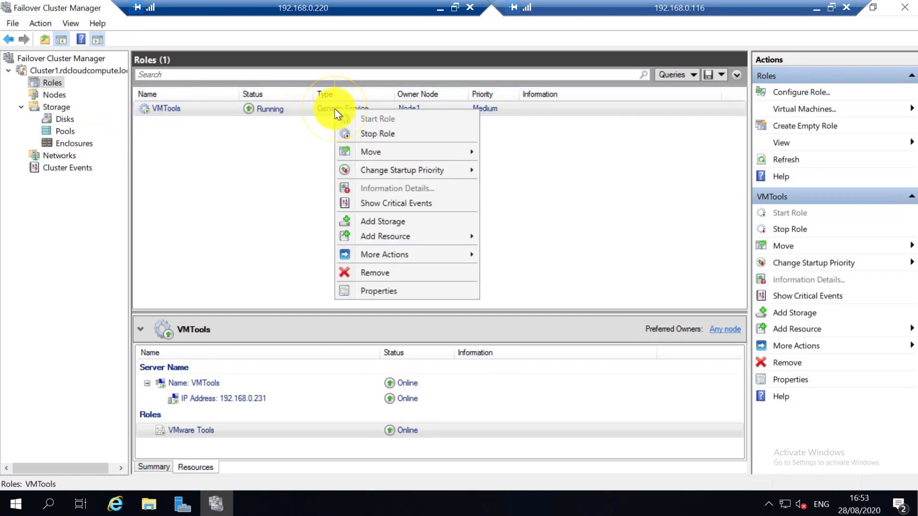
click(386, 152)
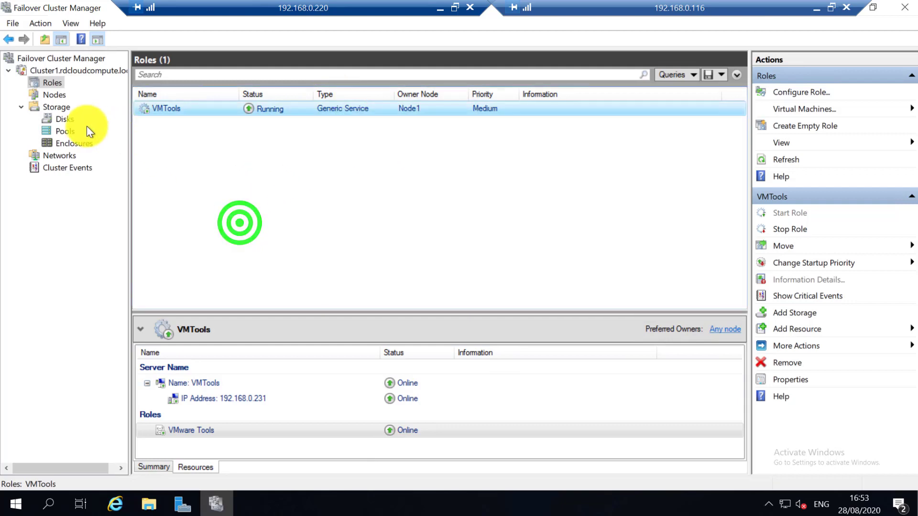
Check the Nodes view, return to Roles, and choose Move for VMTools.
click(65, 98)
click(55, 82)
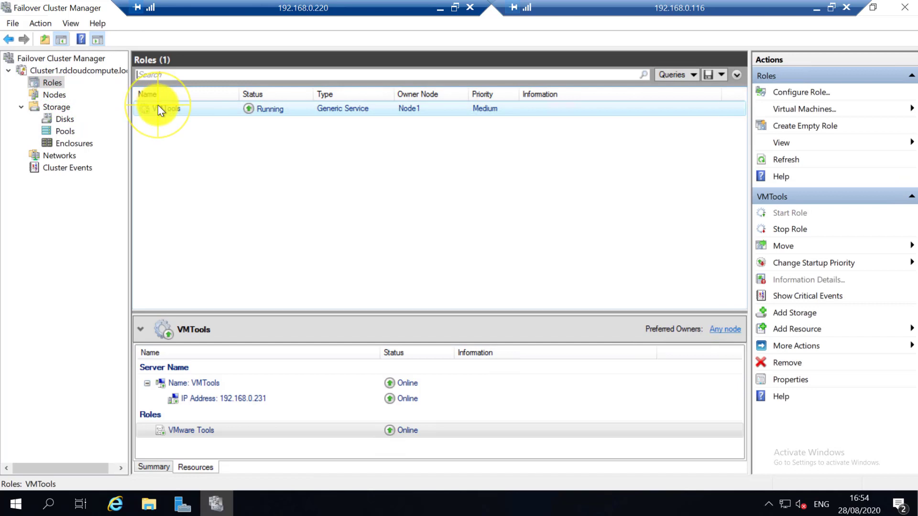
right_click(158, 106)
click(207, 144)
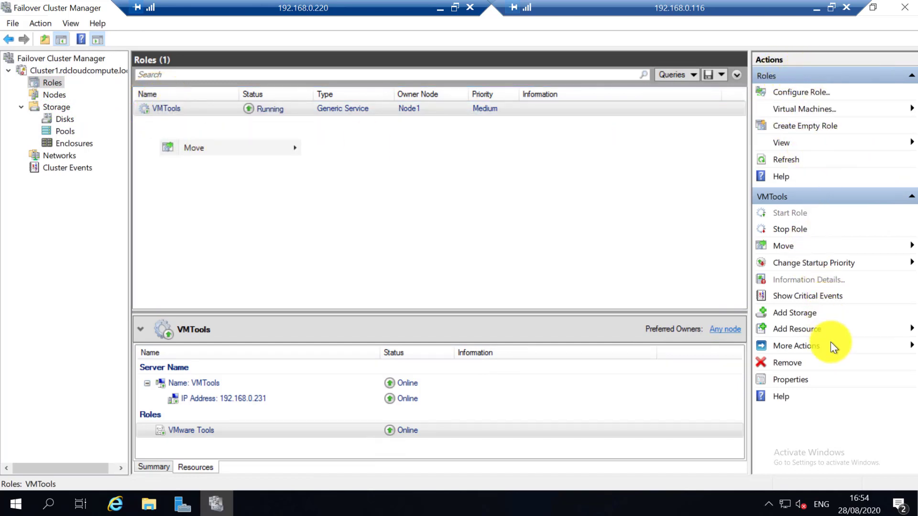
Move the VMTools role from Node1 to Node2 using Move > Select Node.
click(788, 249)
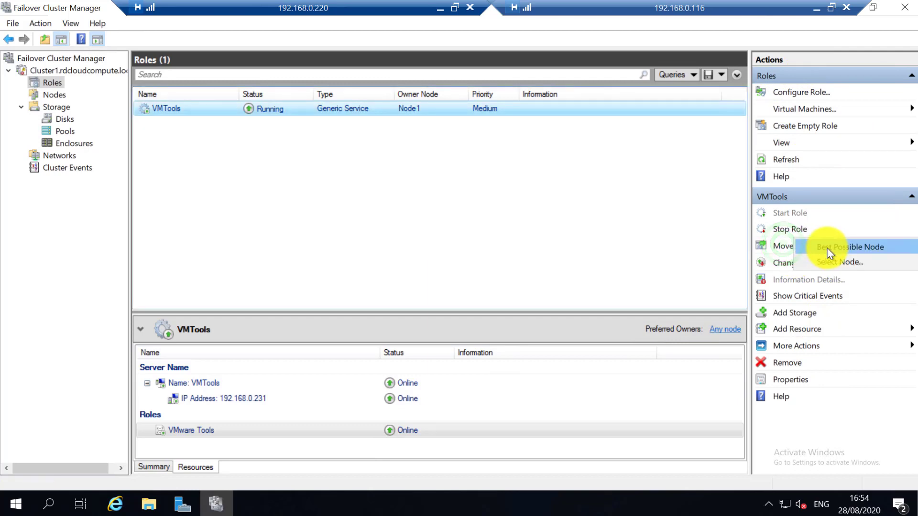
click(834, 262)
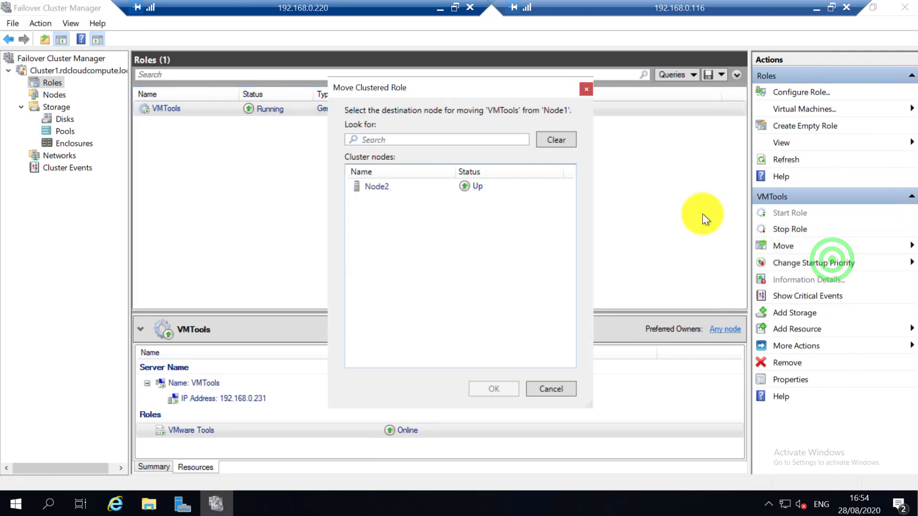
click(404, 185)
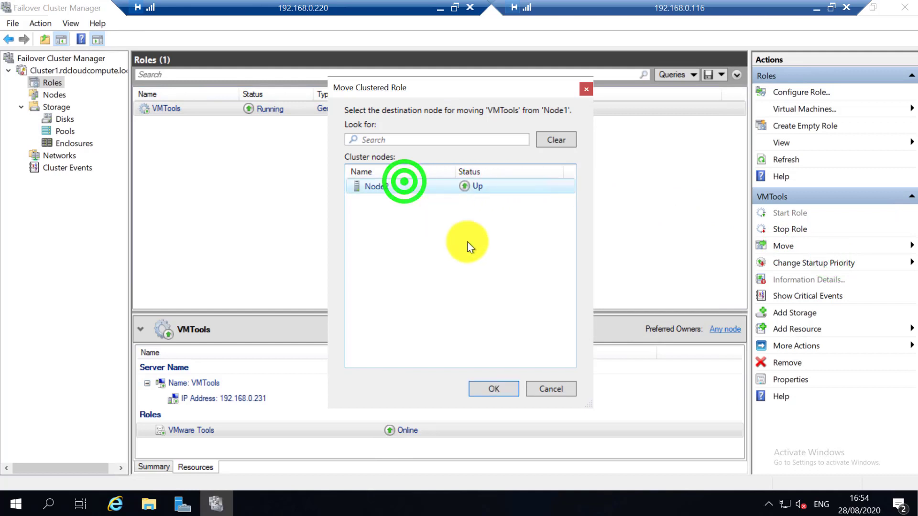
click(502, 389)
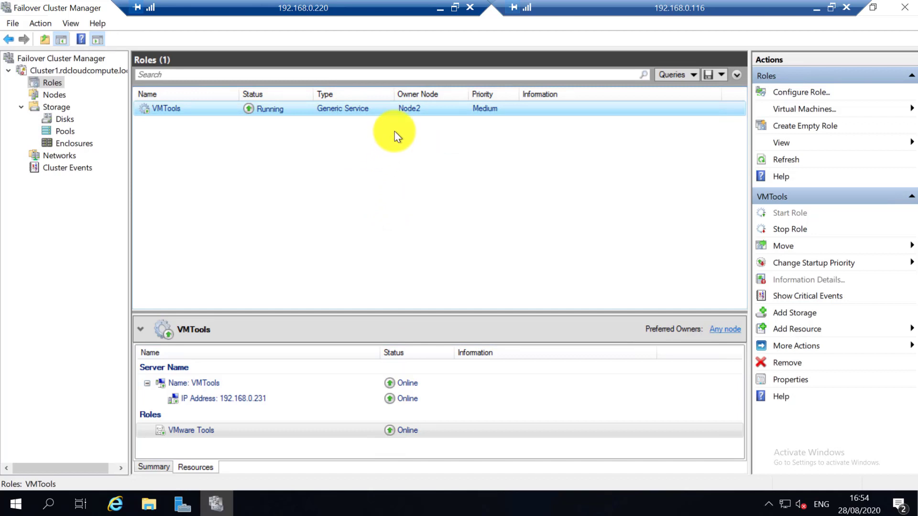
Try adding a disk under Storage > Disks, dismiss the no-suitable-disks message, and return to Cluster1.
click(55, 120)
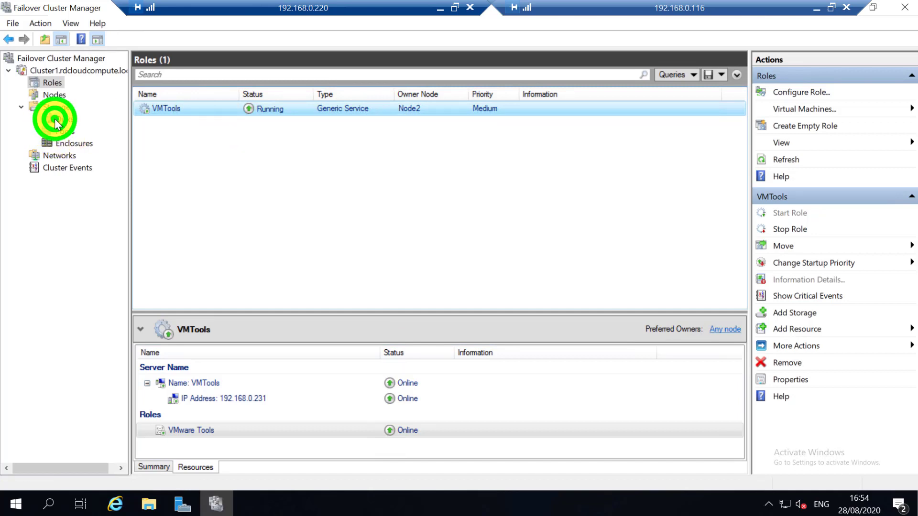
right_click(56, 119)
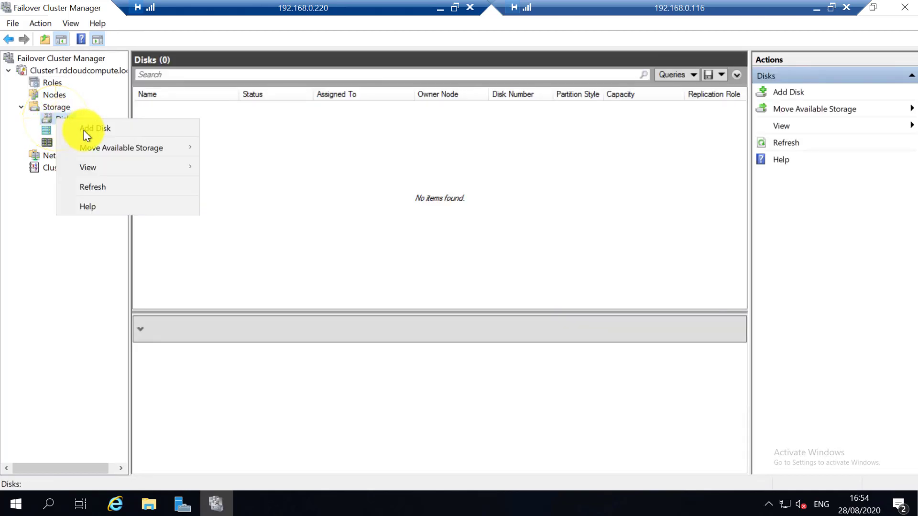
click(86, 128)
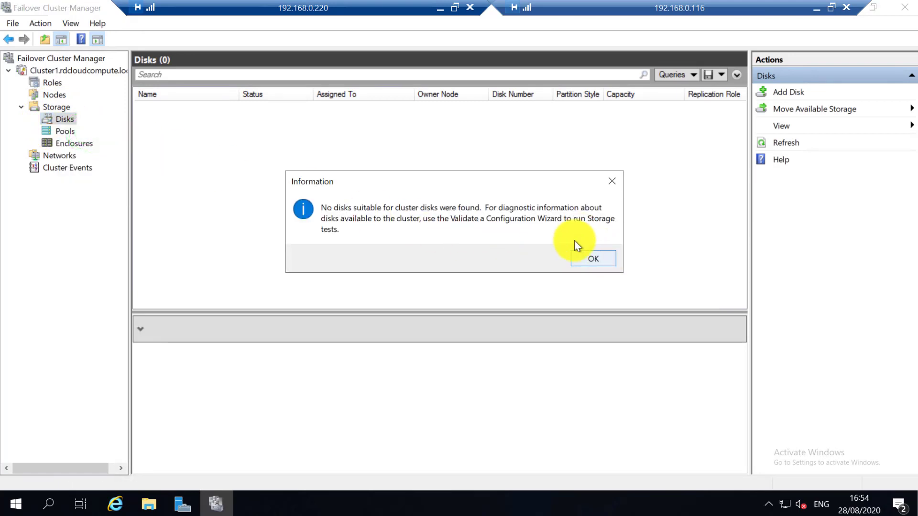
click(589, 257)
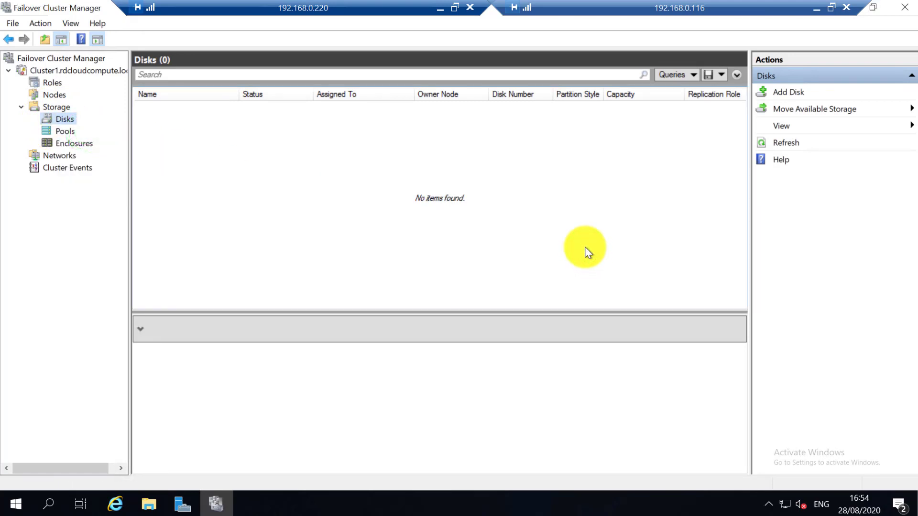
click(73, 70)
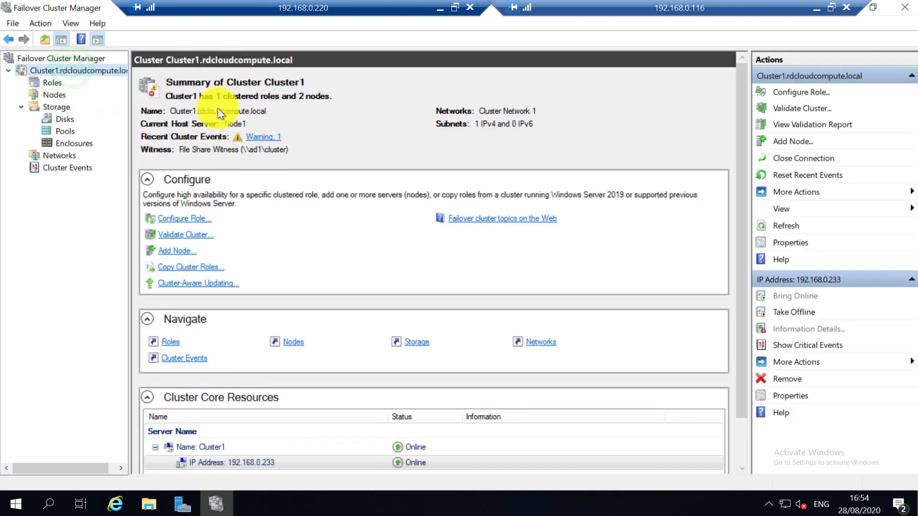
Read the Event ID 1222 warning that VMTools' computer object could not be updated, then show Roles.
click(258, 137)
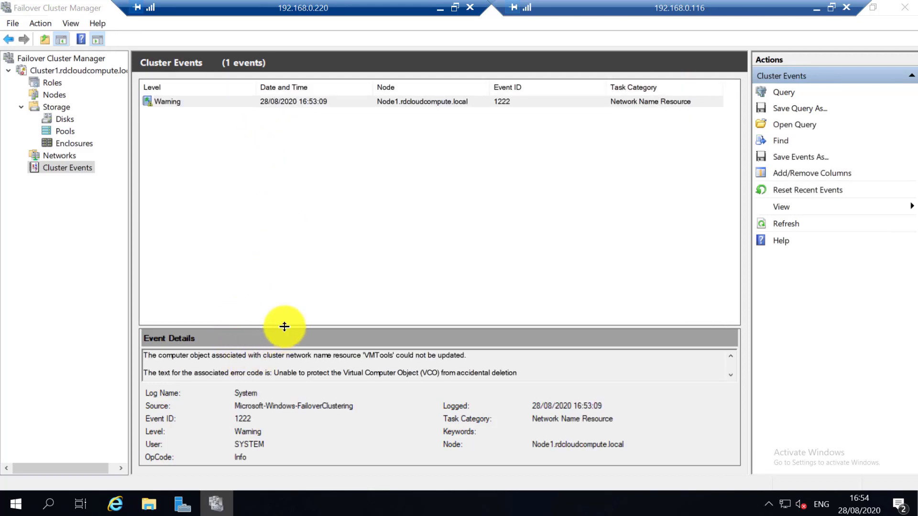
drag(284, 325, 276, 193)
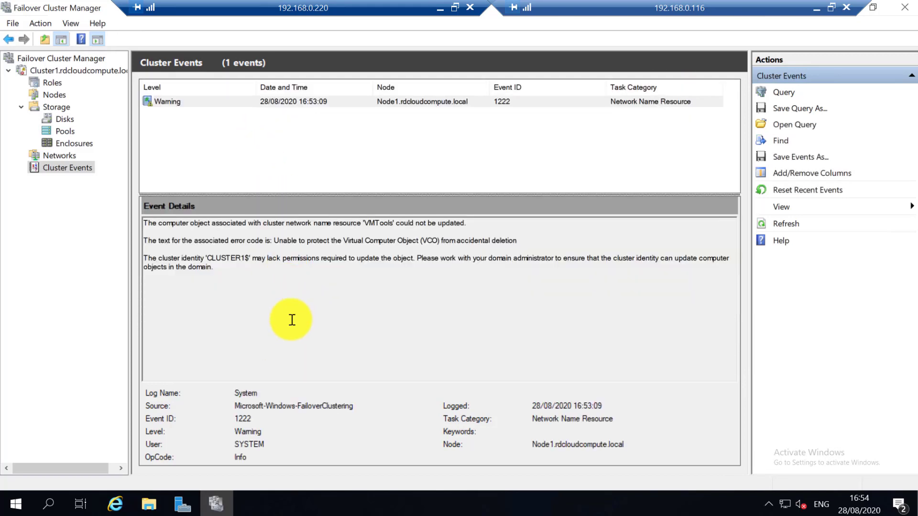
drag(147, 239, 311, 271)
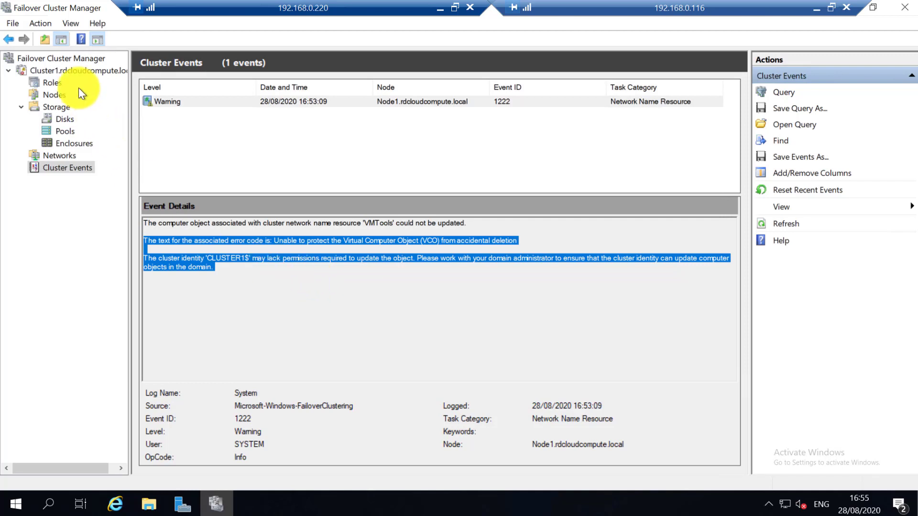
click(74, 71)
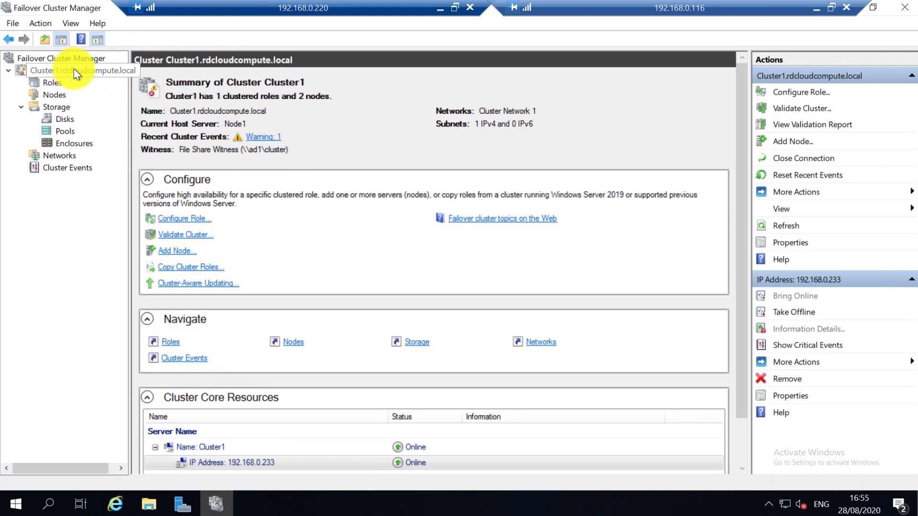
click(247, 137)
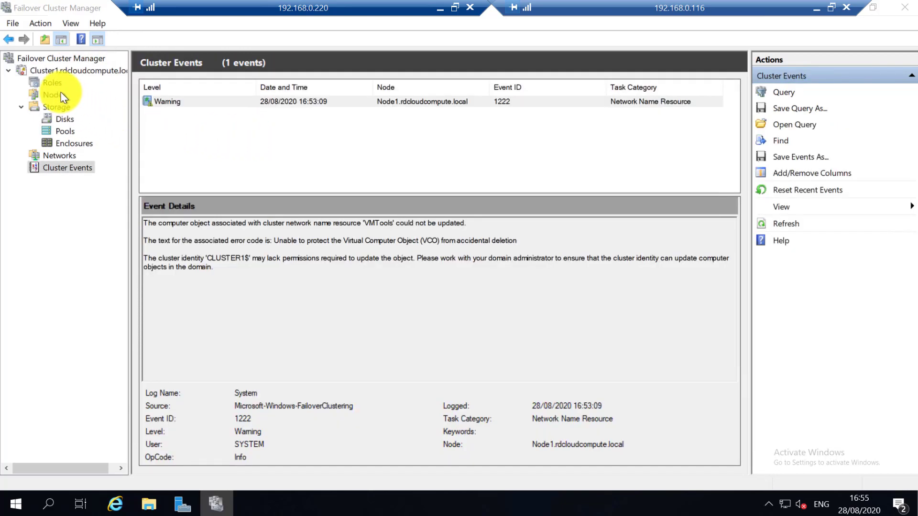
click(52, 82)
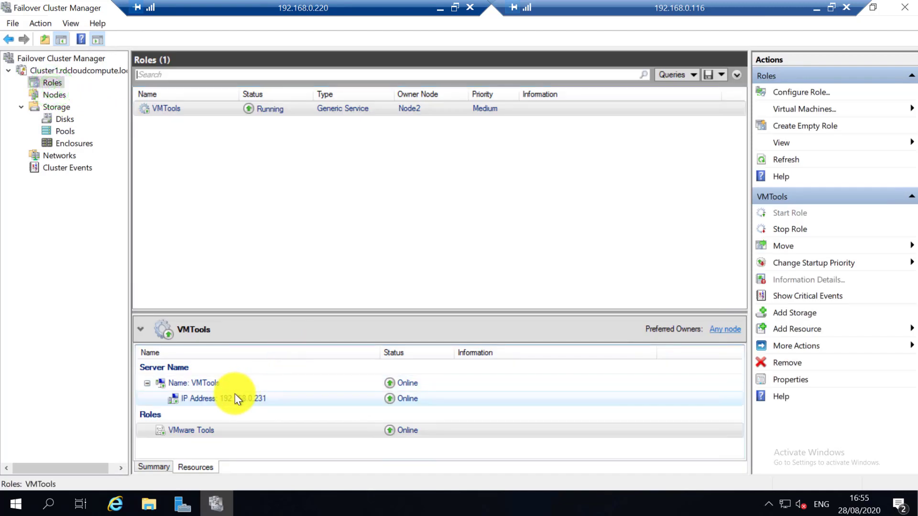
double_click(218, 382)
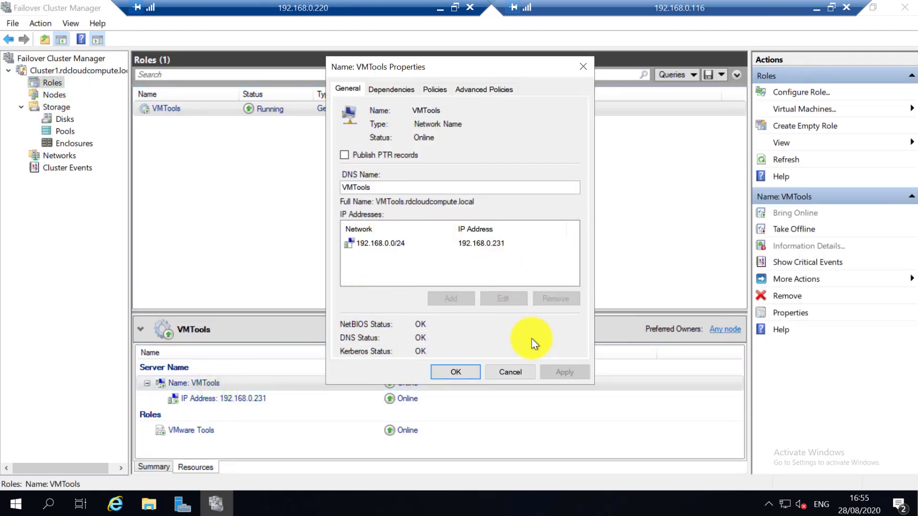
click(454, 372)
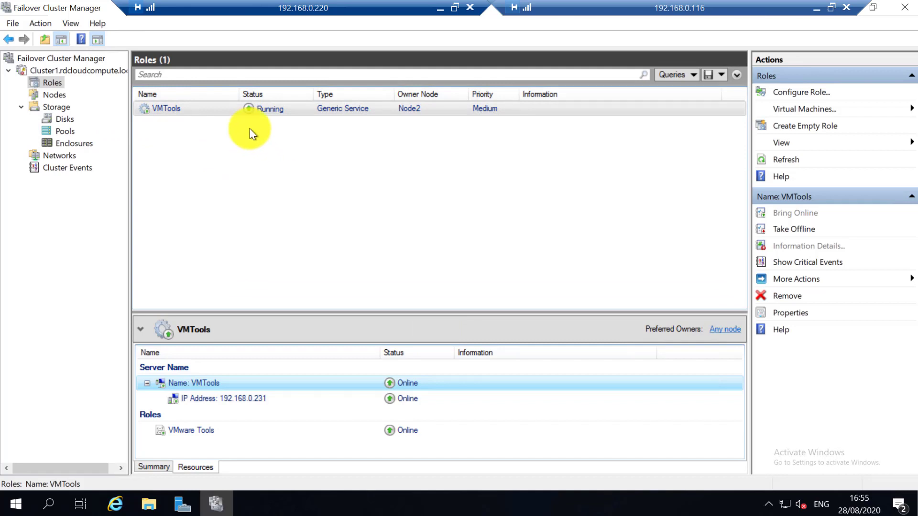
Stop the VMTools role on Node2 and remove it from the cluster, confirming with Yes.
right_click(213, 107)
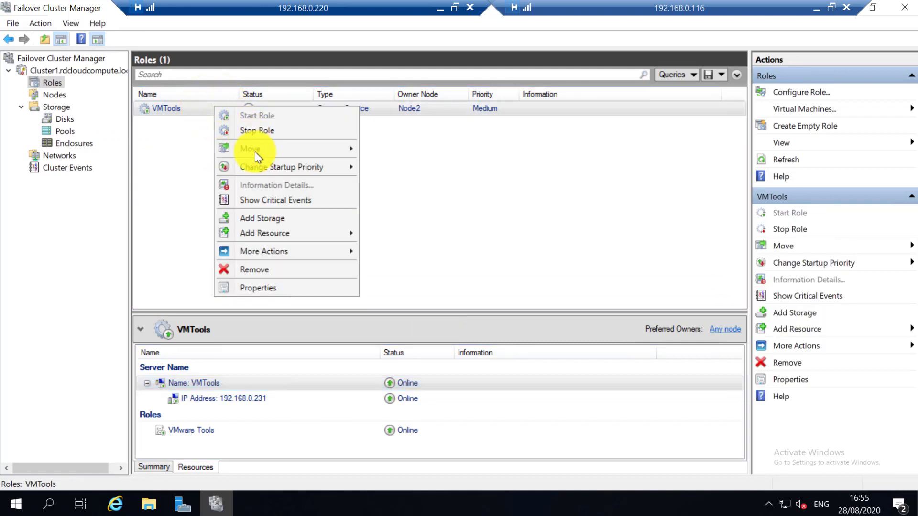
click(261, 200)
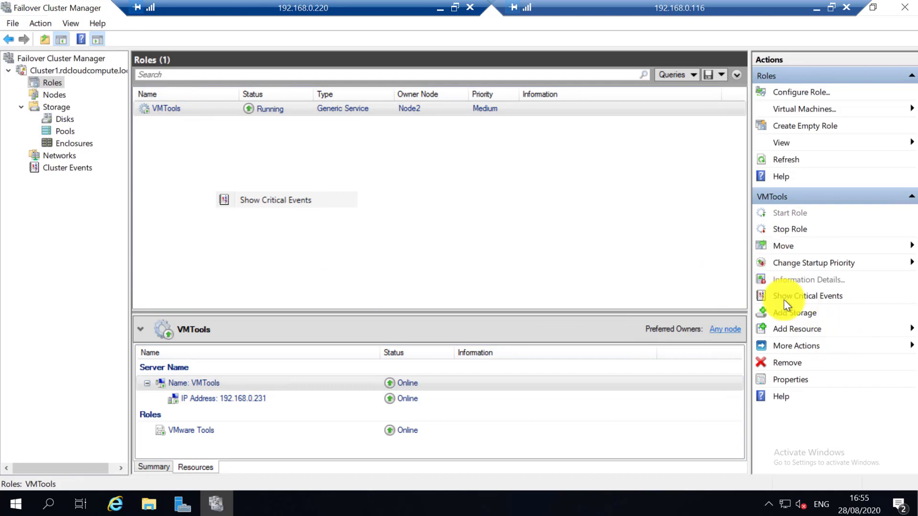
click(685, 279)
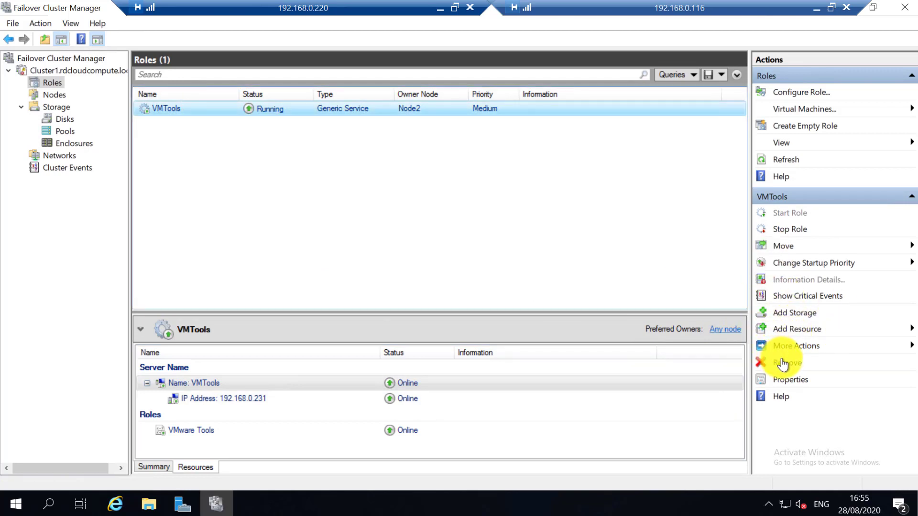
click(783, 230)
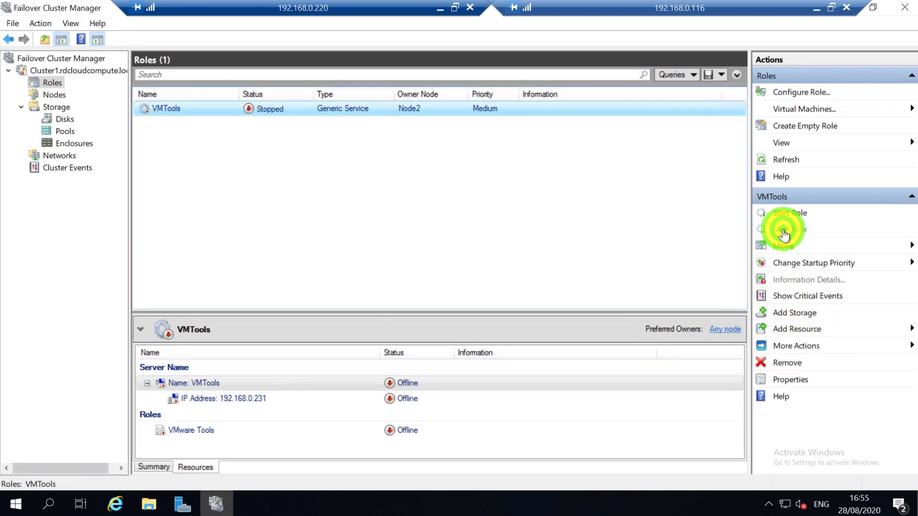
click(794, 364)
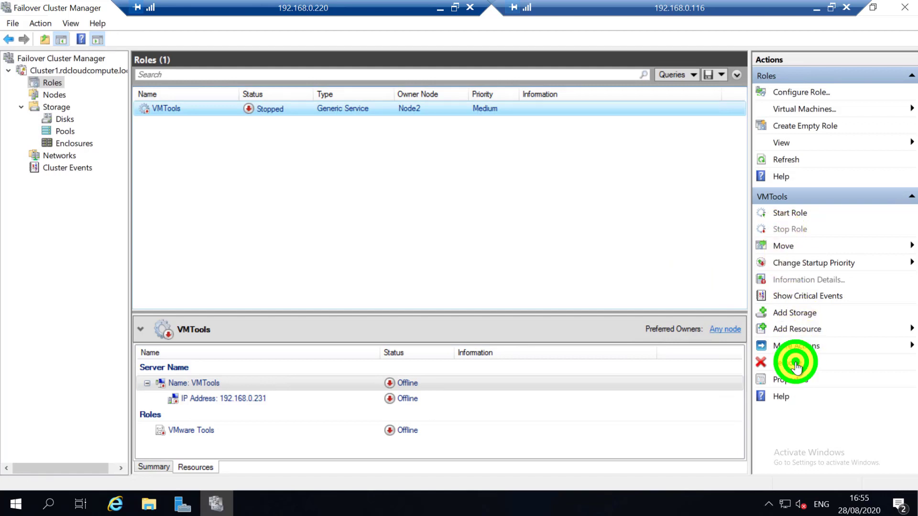
click(547, 287)
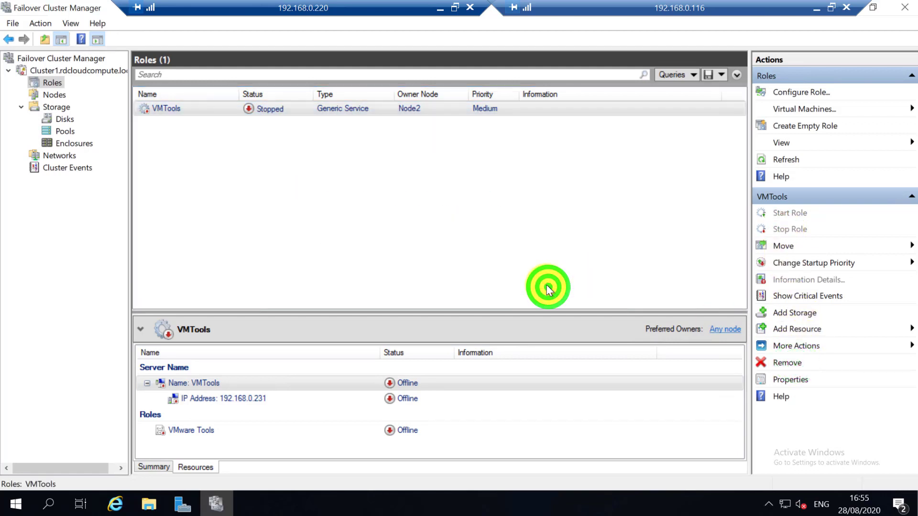